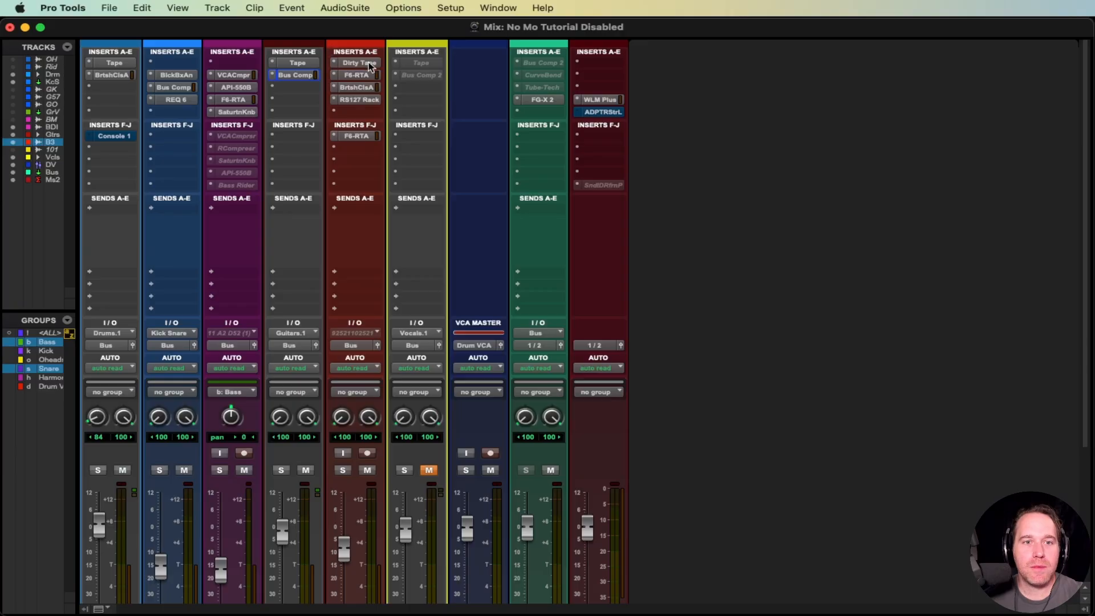
Review the B3 channel's insert plug-ins in turn: Dirty Tape, F6-RTA, British Class A, RS127 Rack and the second F6-RTA.
{"action": "left_click", "coordinate": [360, 62]}
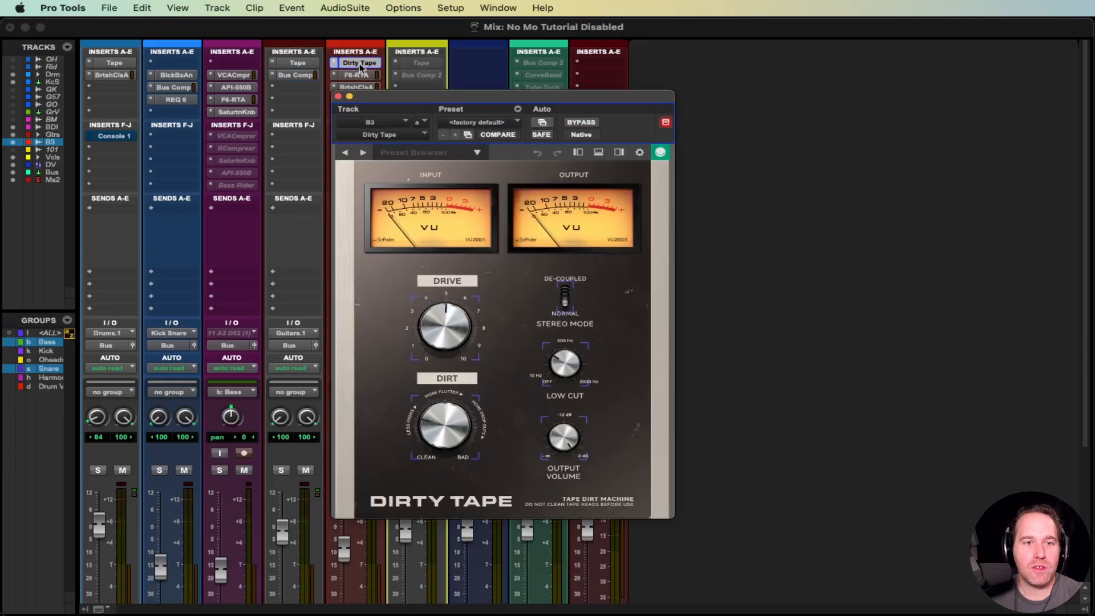
{"action": "left_click", "coordinate": [356, 74]}
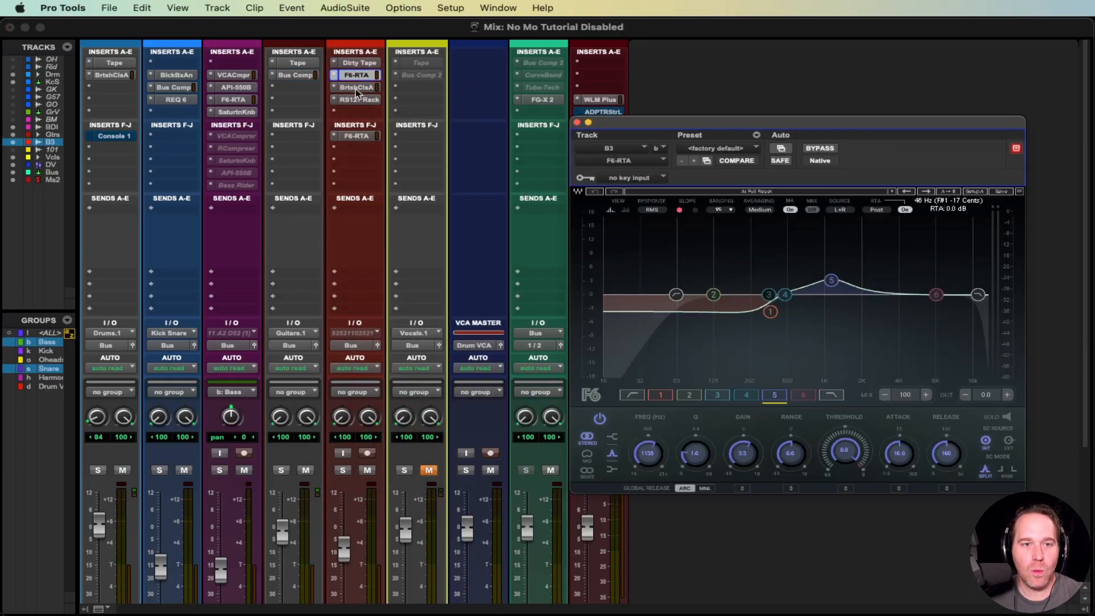
{"action": "left_click", "coordinate": [358, 88]}
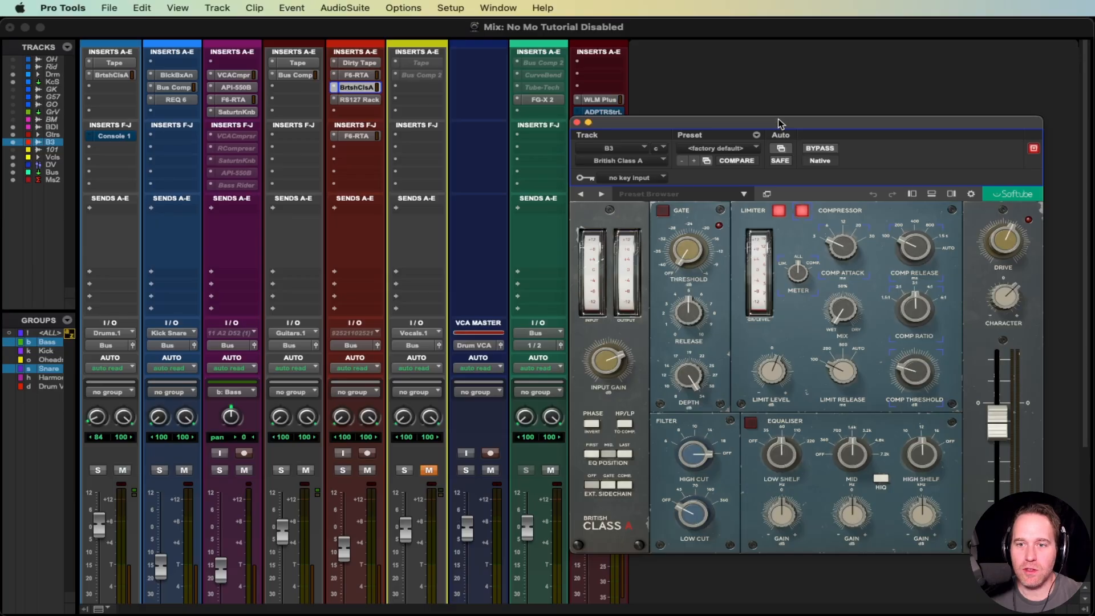
{"action": "left_click_drag", "start_coordinate": [779, 122], "coordinate": [723, 65]}
{"action": "left_click", "coordinate": [363, 101]}
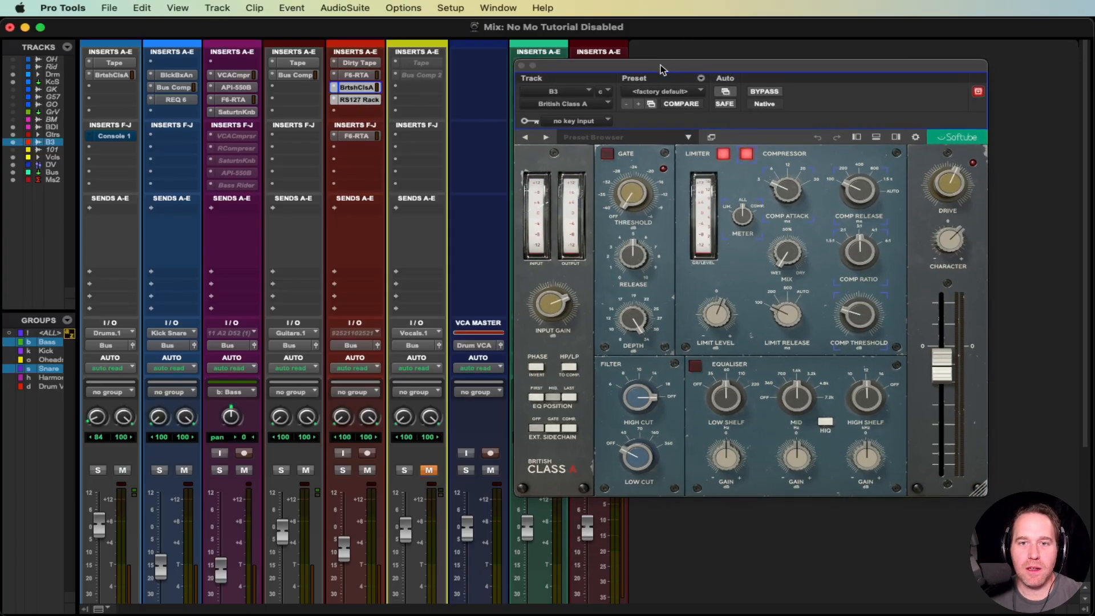
{"action": "left_click", "coordinate": [360, 99]}
{"action": "left_click", "coordinate": [357, 136]}
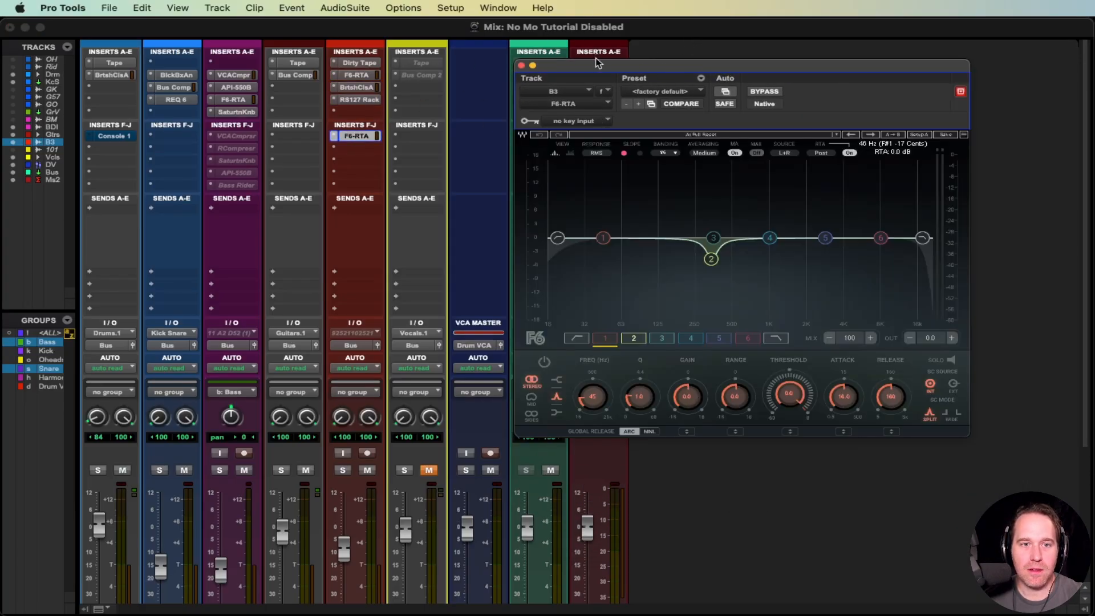
{"action": "left_click_drag", "start_coordinate": [604, 66], "coordinate": [597, 70]}
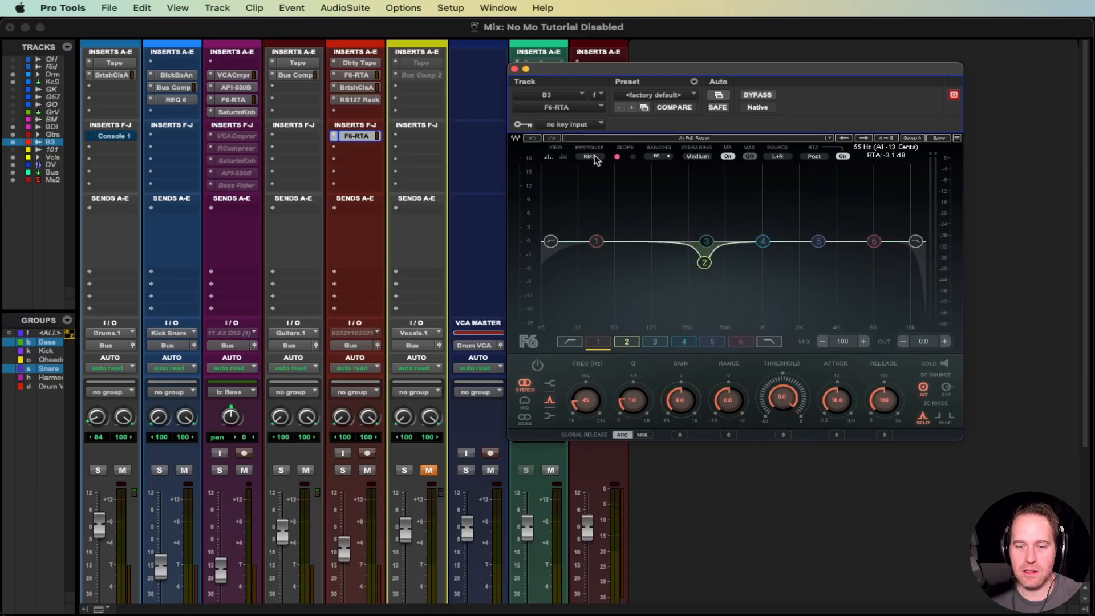
Bypass all five inserts on the B3 channel and close the second F6-RTA's plug-in window.
{"action": "left_click", "coordinate": [375, 137], "text": "super"}
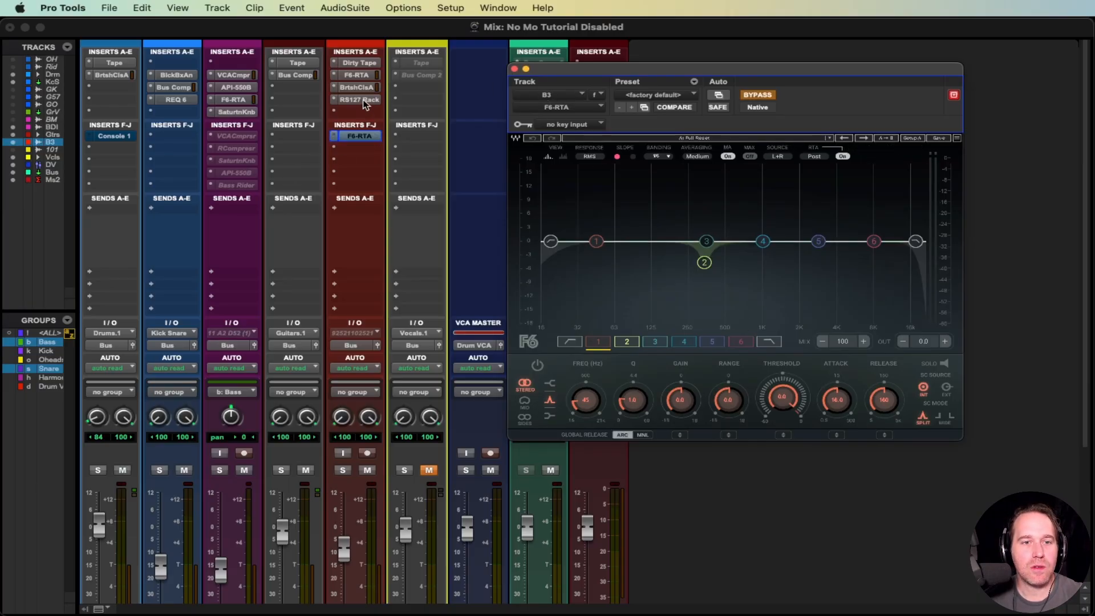
{"action": "left_click", "coordinate": [364, 100], "text": "super"}
{"action": "left_click", "coordinate": [362, 88], "text": "super"}
{"action": "left_click", "coordinate": [362, 75], "text": "super"}
{"action": "left_click", "coordinate": [362, 62], "text": "super"}
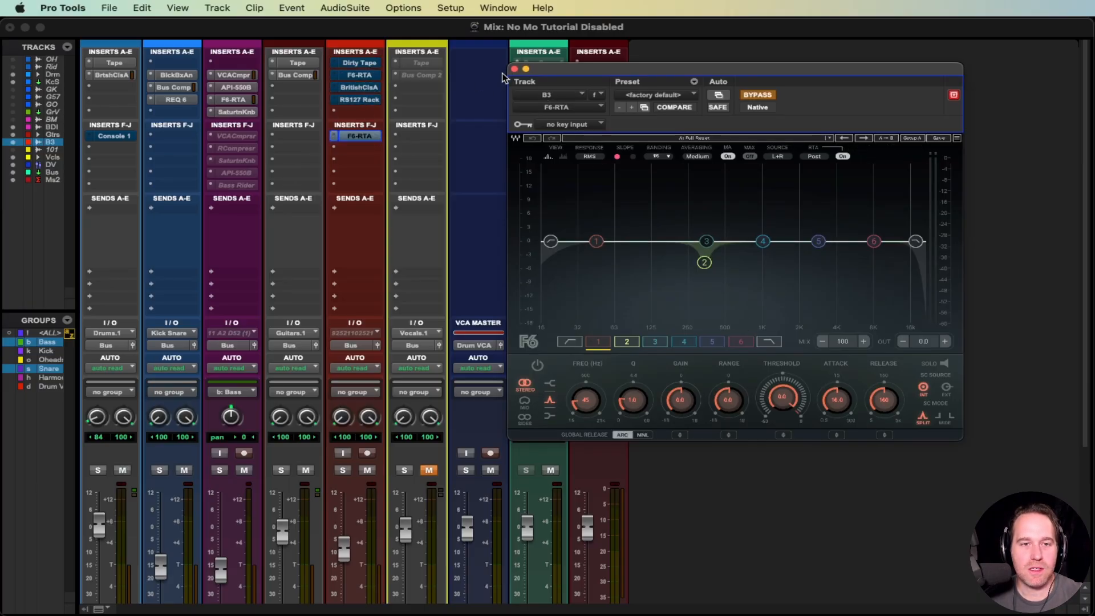
{"action": "left_click", "coordinate": [515, 69]}
Play the session in the Edit window from about 4:50.740, just before the first B3 clip, and solo the B3 track.
{"action": "scroll", "coordinate": [367, 415], "scroll_direction": "down", "scroll_amount": 5}
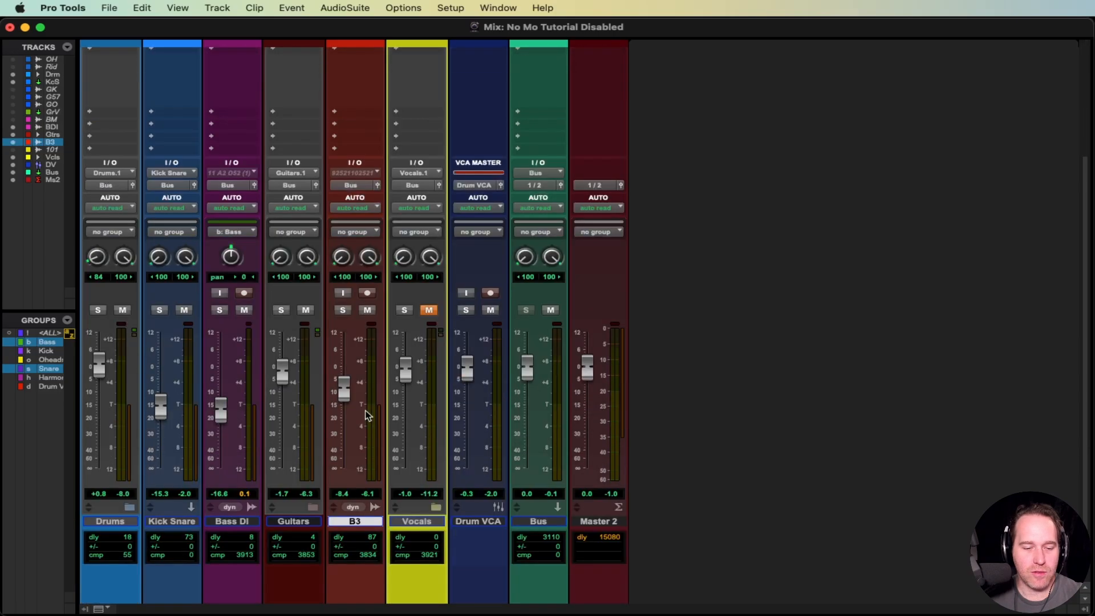
{"action": "scroll", "coordinate": [367, 399], "scroll_direction": "up", "scroll_amount": 4}
{"action": "scroll", "coordinate": [362, 399], "scroll_direction": "down", "scroll_amount": 2}
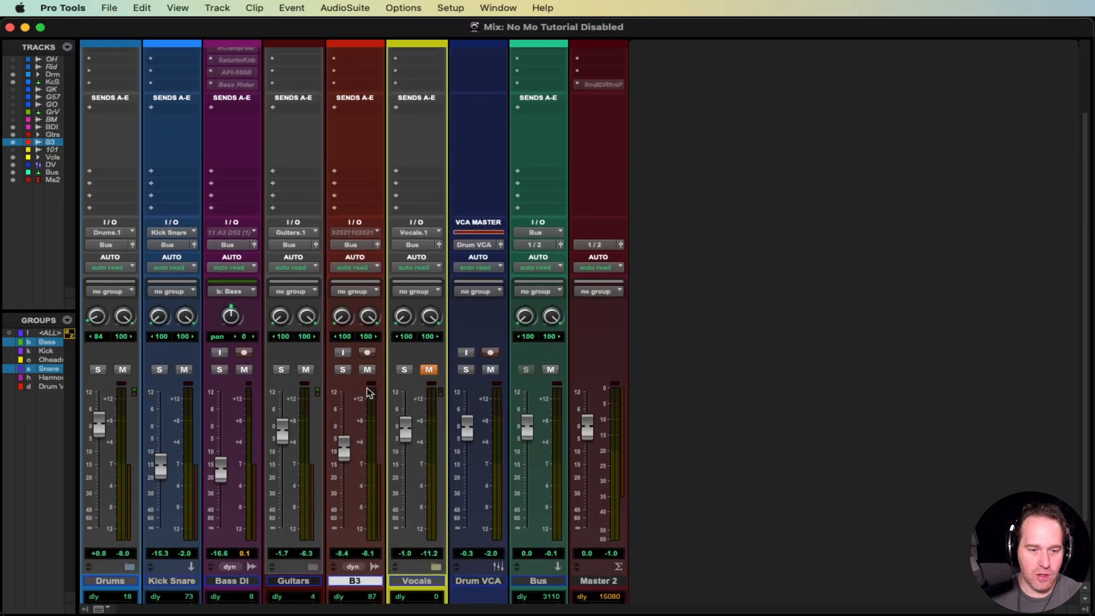
{"action": "key", "text": "super+equal"}
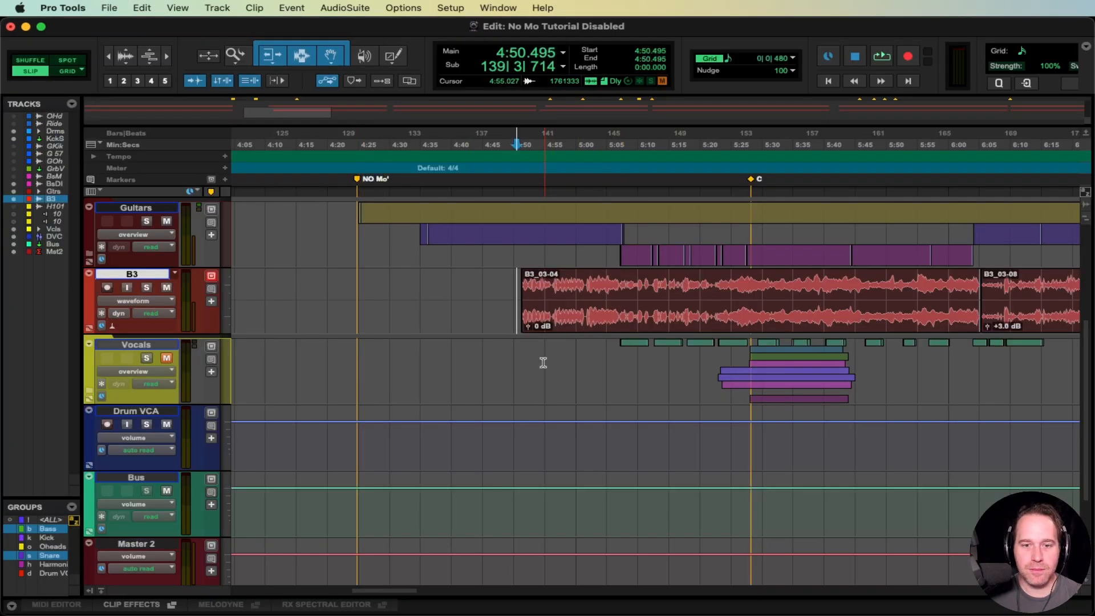
{"action": "scroll", "coordinate": [523, 360], "scroll_direction": "down", "scroll_amount": 3}
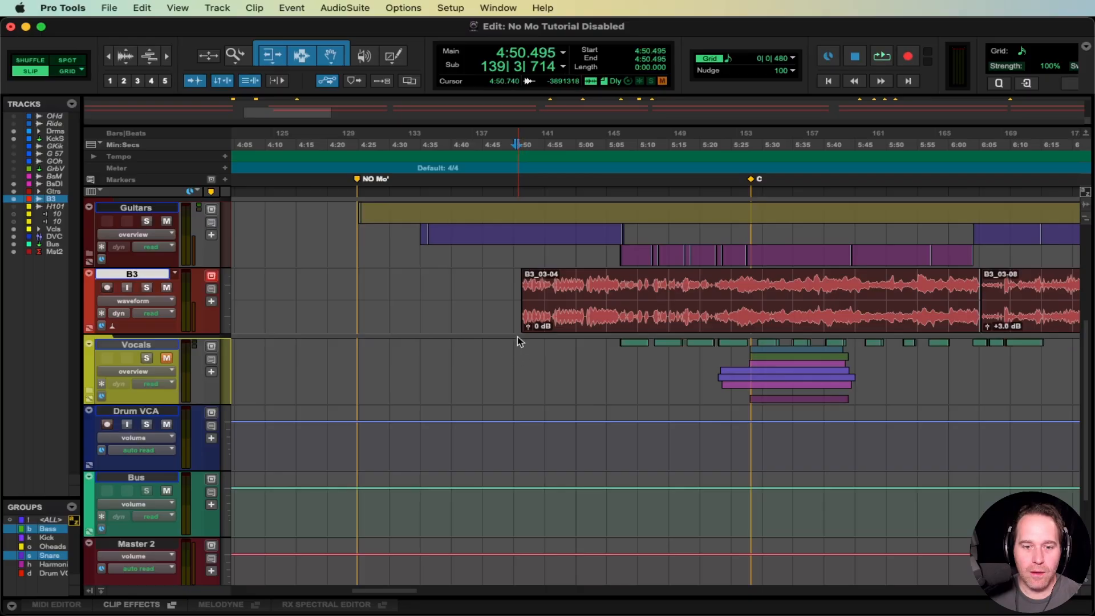
{"action": "left_click", "coordinate": [516, 350]}
{"action": "key", "text": "space"}
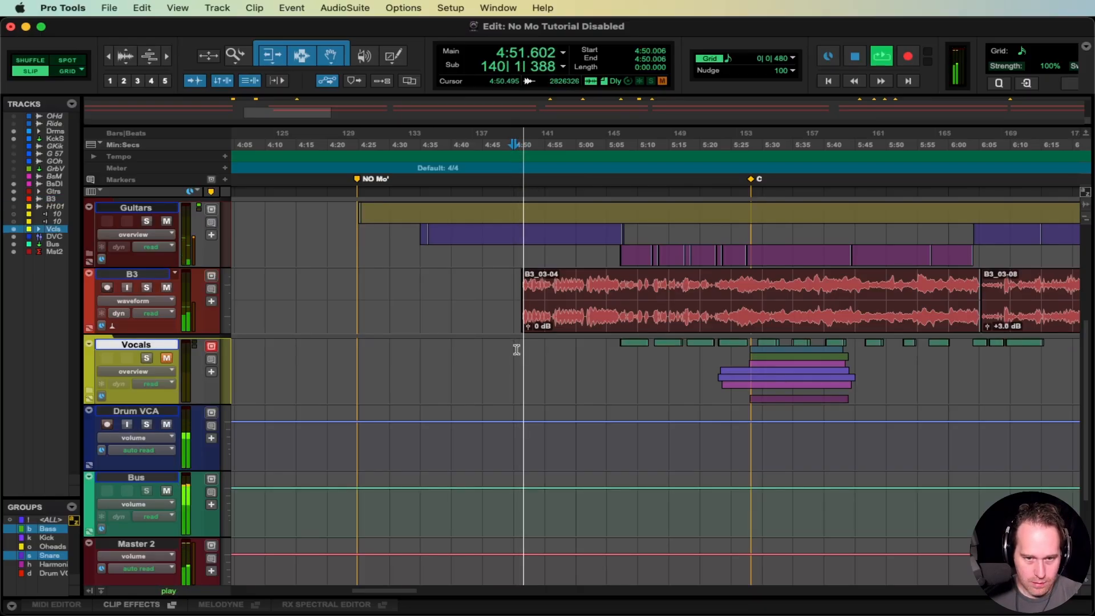
{"action": "left_click", "coordinate": [518, 354]}
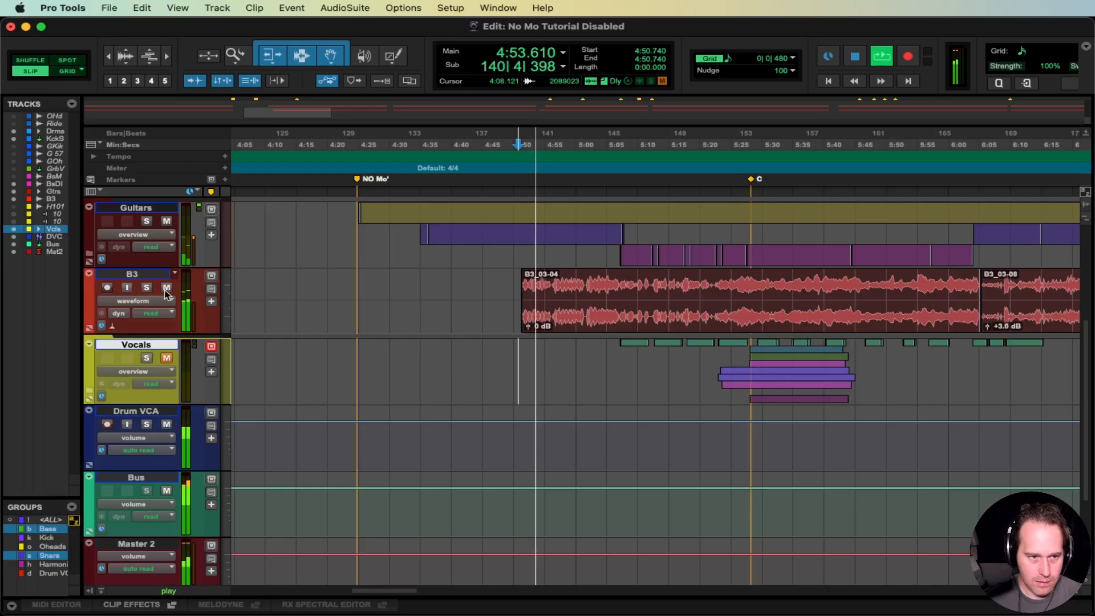
{"action": "left_click", "coordinate": [146, 287]}
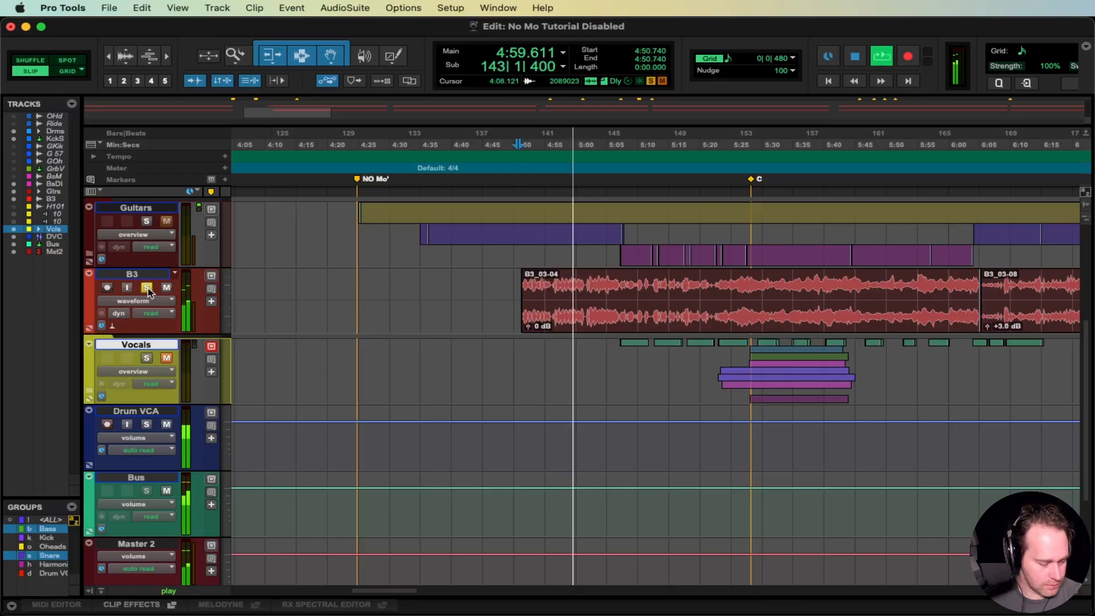
Set the edit cursor inside the first B3 clip and inspect the first F6-RTA and British Class A on the B3 mixer channel.
{"action": "key", "text": "super+equal"}
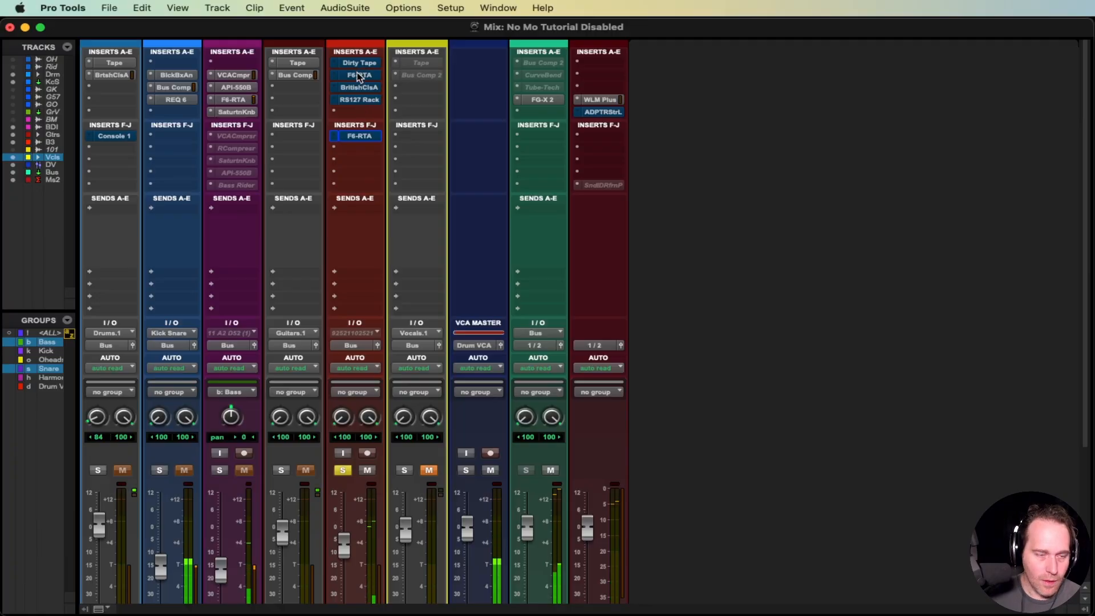
{"action": "key", "text": "super+equal"}
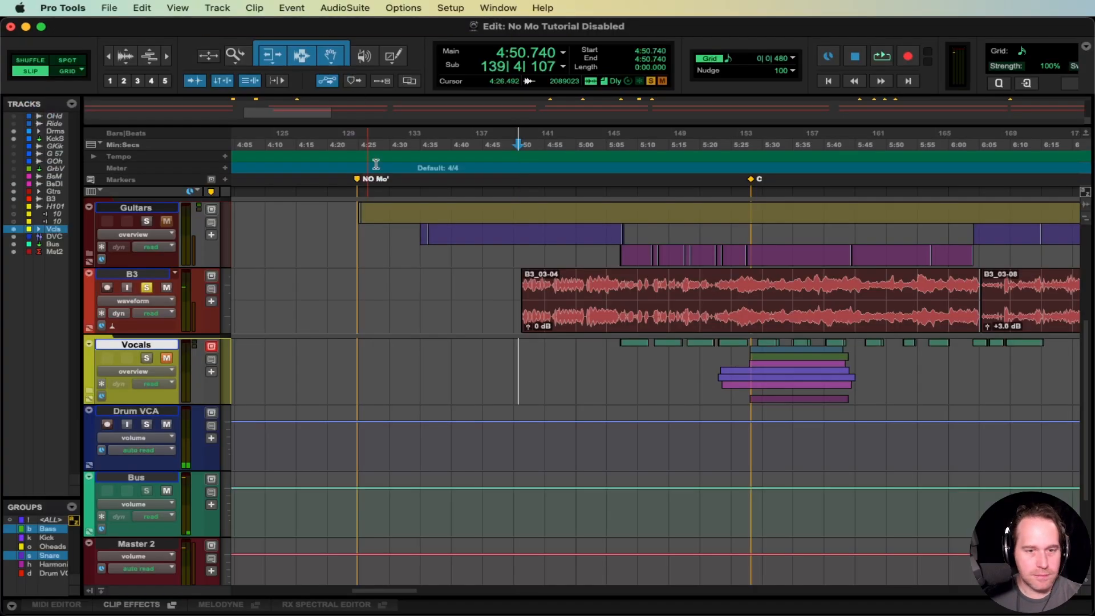
{"action": "left_click", "coordinate": [598, 323]}
{"action": "key", "text": "super+equal"}
{"action": "left_click", "coordinate": [359, 75]}
{"action": "left_click_drag", "start_coordinate": [557, 67], "coordinate": [410, 109]}
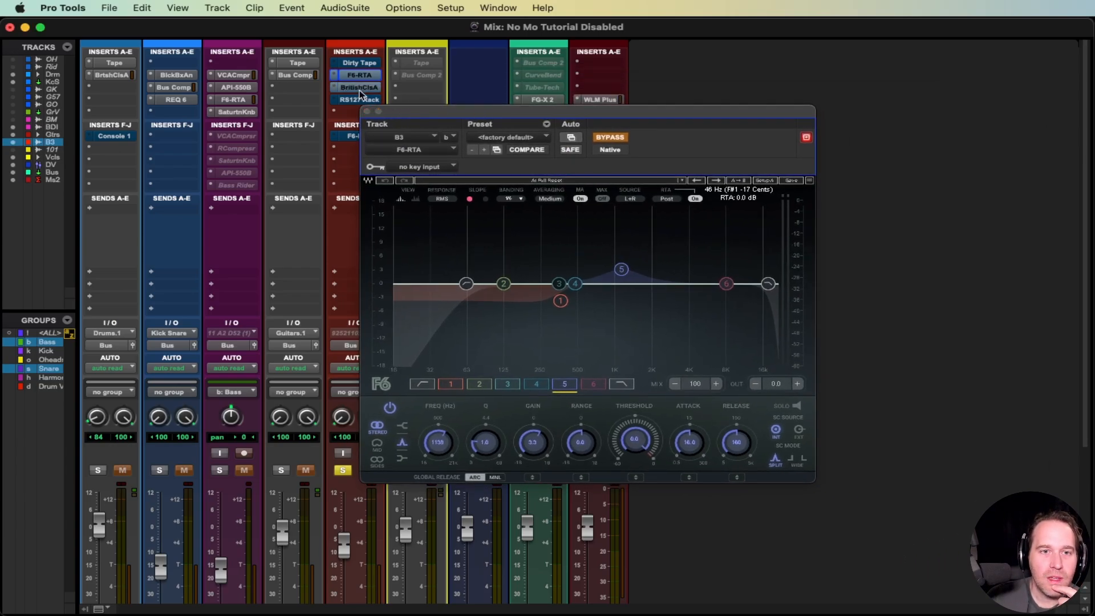
{"action": "left_click", "coordinate": [360, 88]}
Inspect Dirty Tape on B3, flip its Stereo Mode switch and return it to Normal, and close the plug-in.
{"action": "left_click", "coordinate": [360, 63]}
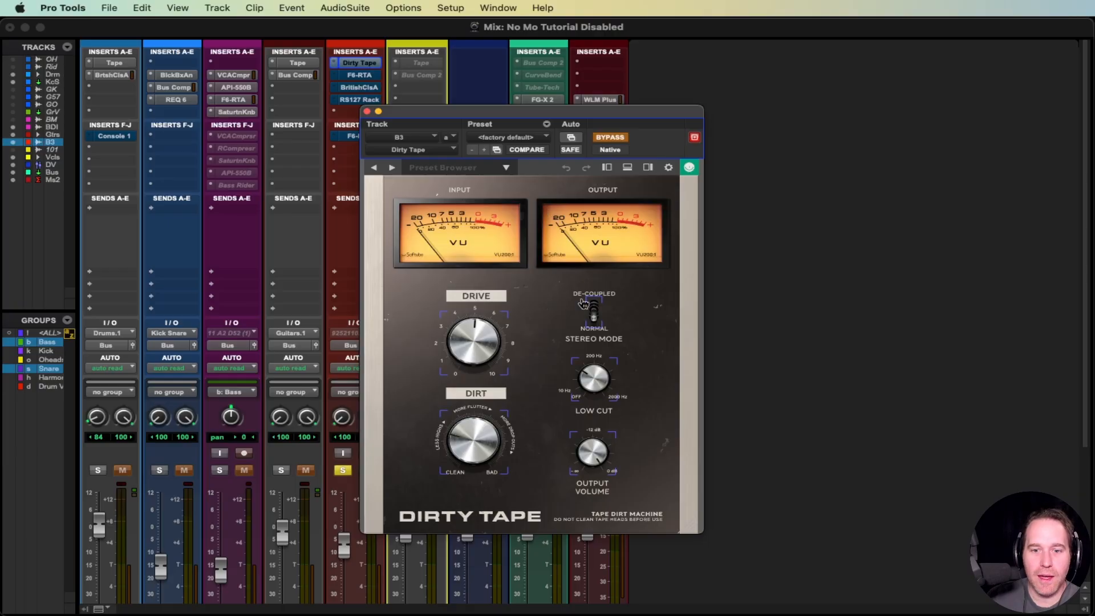
{"action": "left_click", "coordinate": [607, 330]}
{"action": "left_click", "coordinate": [608, 332]}
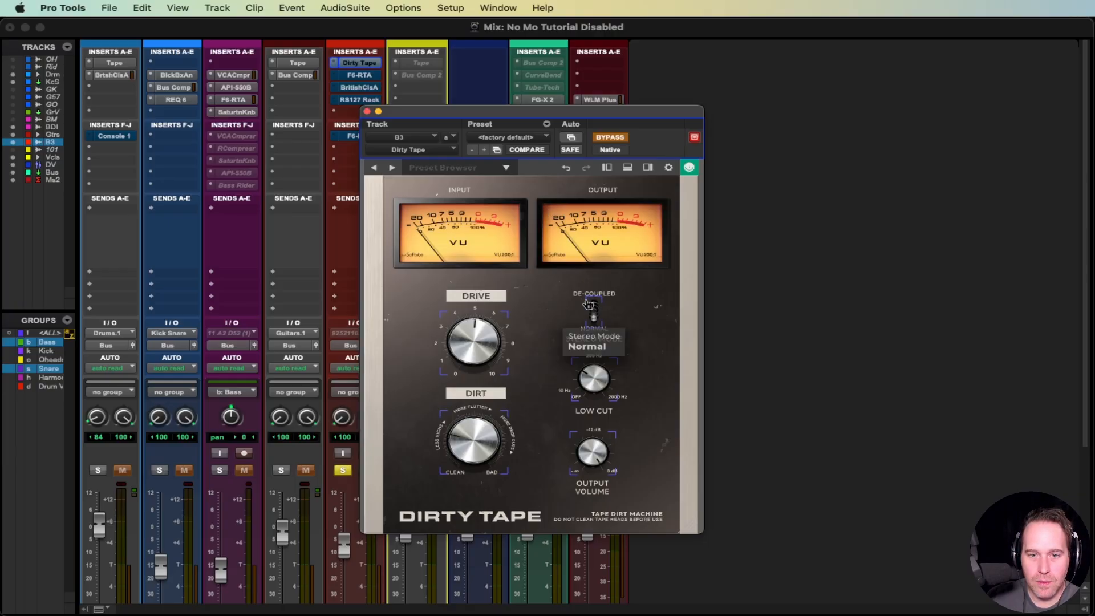
{"action": "left_click", "coordinate": [366, 111]}
Review the first F6-RTA's EQ curve and the compressor settings of British Class A on B3.
{"action": "left_click", "coordinate": [350, 75]}
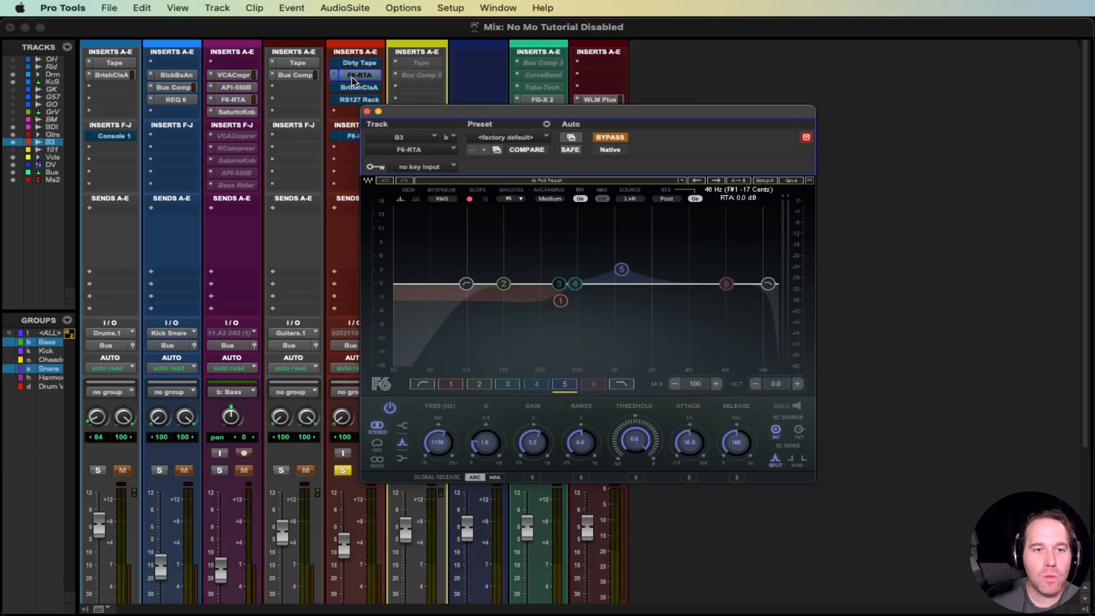
{"action": "left_click", "coordinate": [355, 87]}
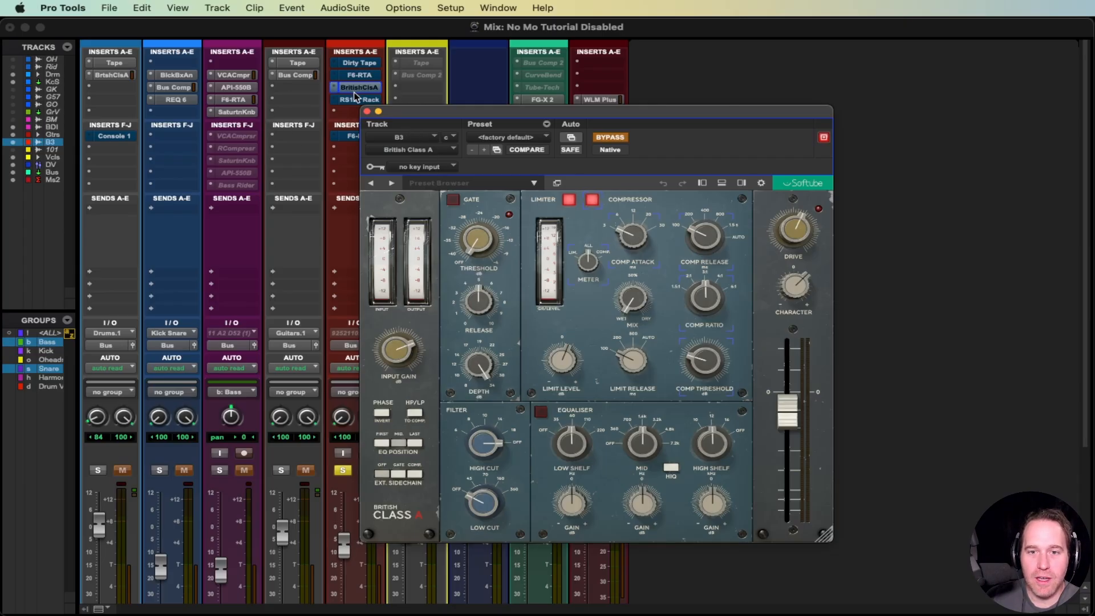
{"action": "mouse_move", "coordinate": [626, 229]}
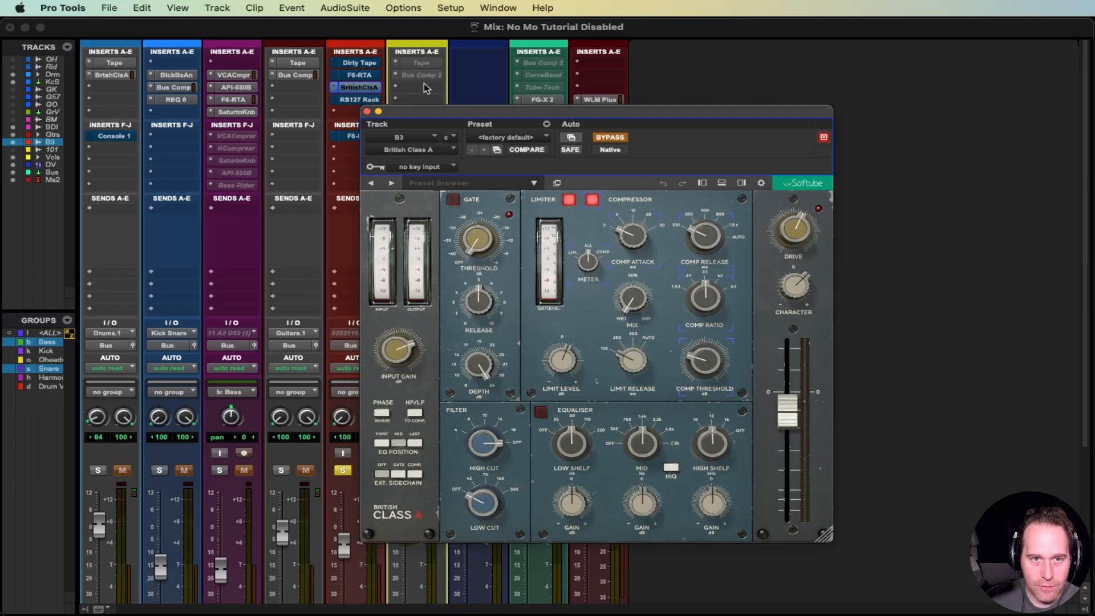
Take the first F6-RTA on B3 out of bypass and set its high-pass filter frequency to 99 Hz.
{"action": "left_click", "coordinate": [380, 76]}
{"action": "left_click", "coordinate": [606, 138]}
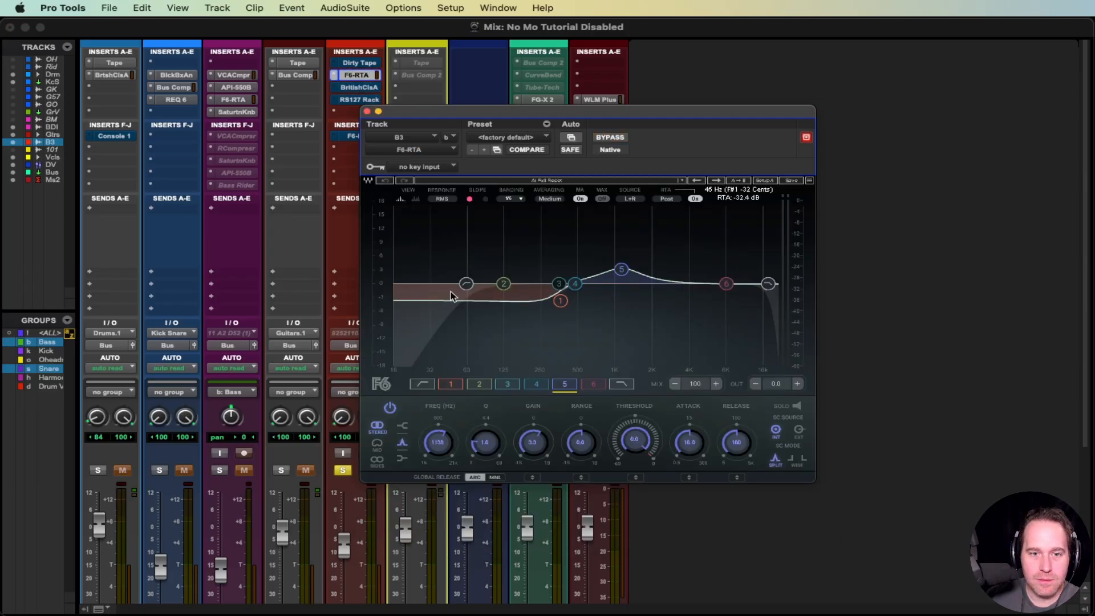
{"action": "left_click", "coordinate": [466, 284]}
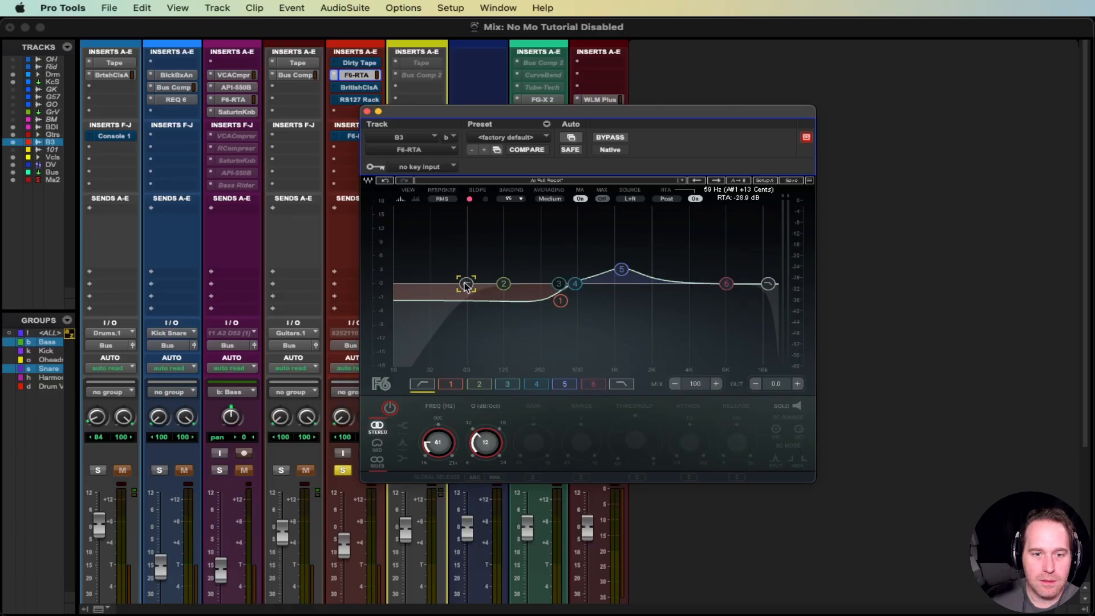
{"action": "left_click", "coordinate": [390, 408]}
{"action": "left_click_drag", "start_coordinate": [426, 443], "coordinate": [427, 425]}
Look over British Class A and the second F6-RTA on the B3 channel, closing each plug-in window.
{"action": "left_click", "coordinate": [357, 88]}
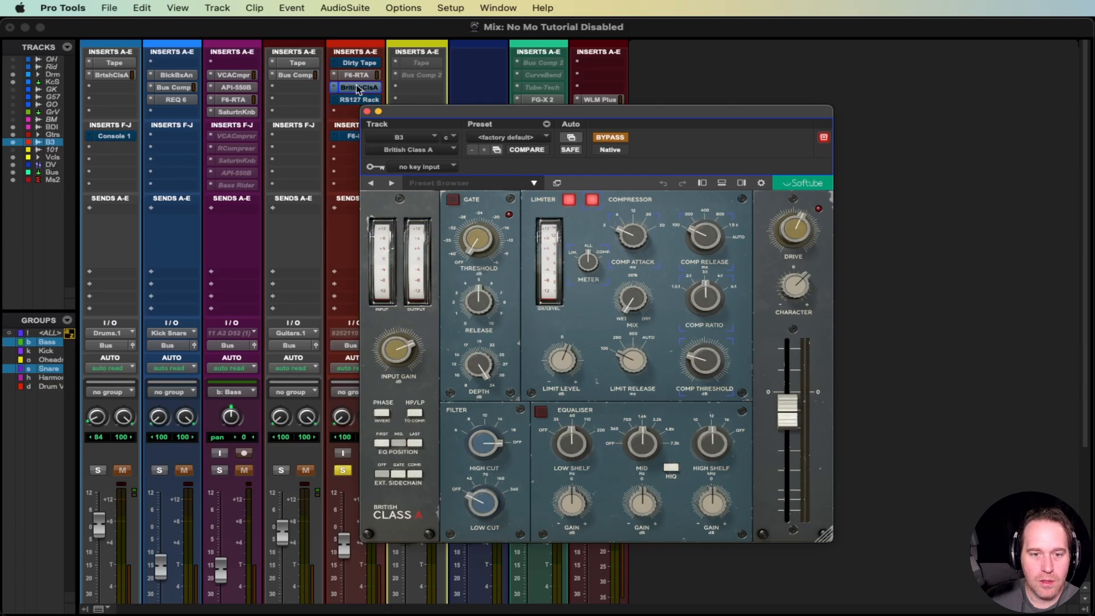
{"action": "left_click", "coordinate": [367, 112]}
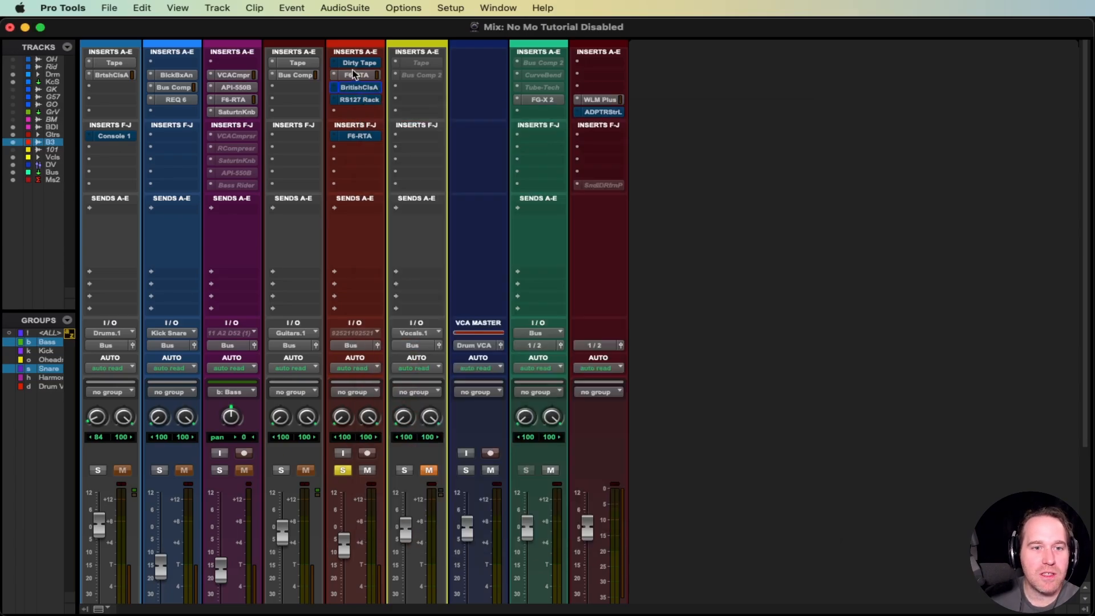
{"action": "left_click", "coordinate": [354, 135]}
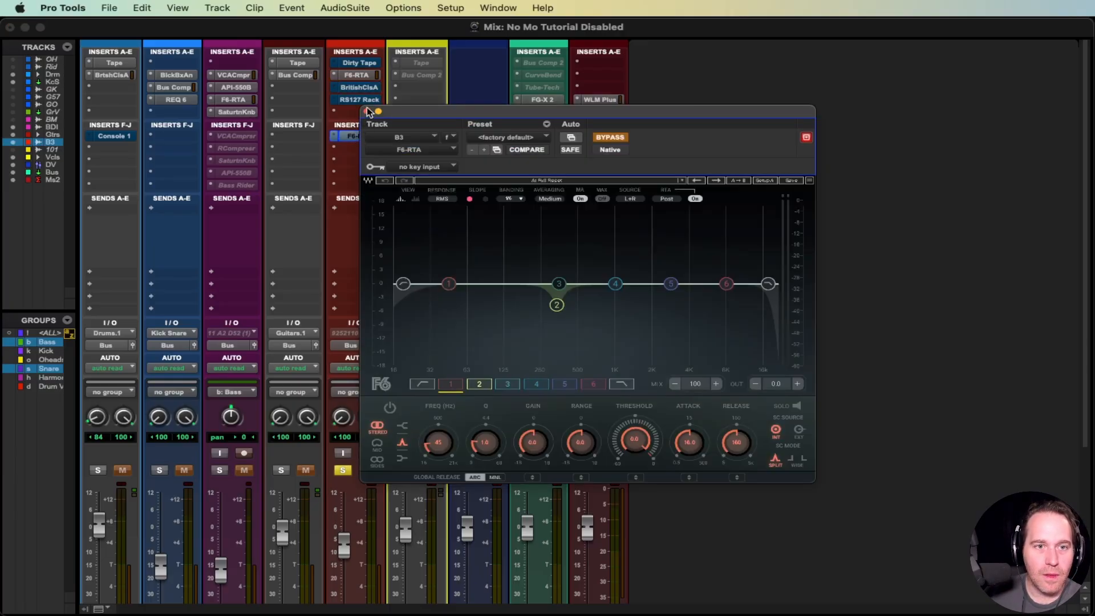
{"action": "left_click", "coordinate": [367, 112]}
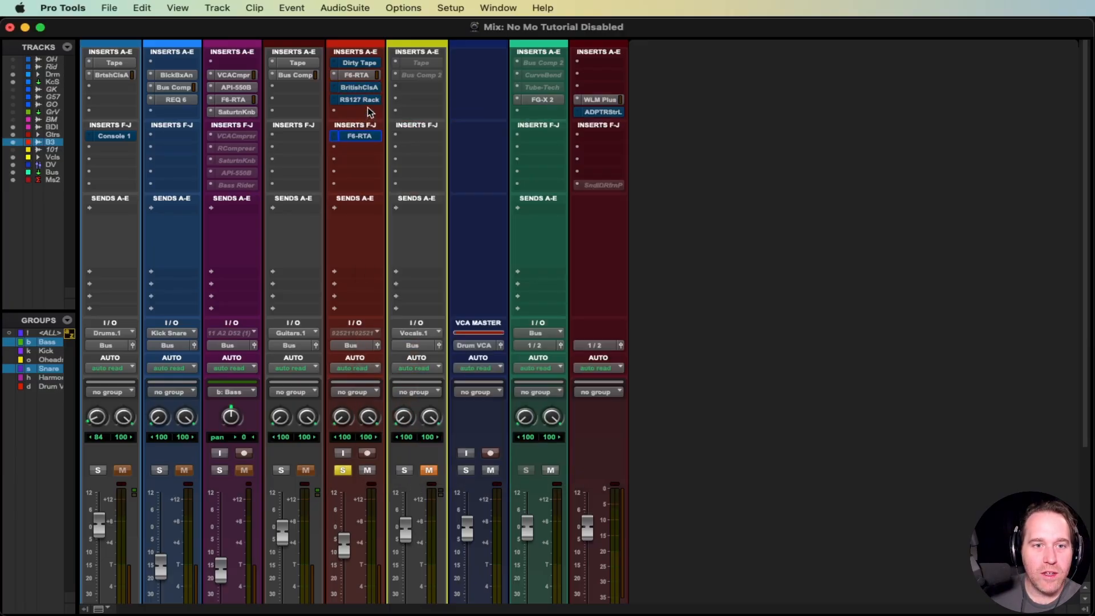
Reopen the first F6-RTA on B3, take it out of bypass and switch off its band 5 boost.
{"action": "left_click", "coordinate": [356, 76]}
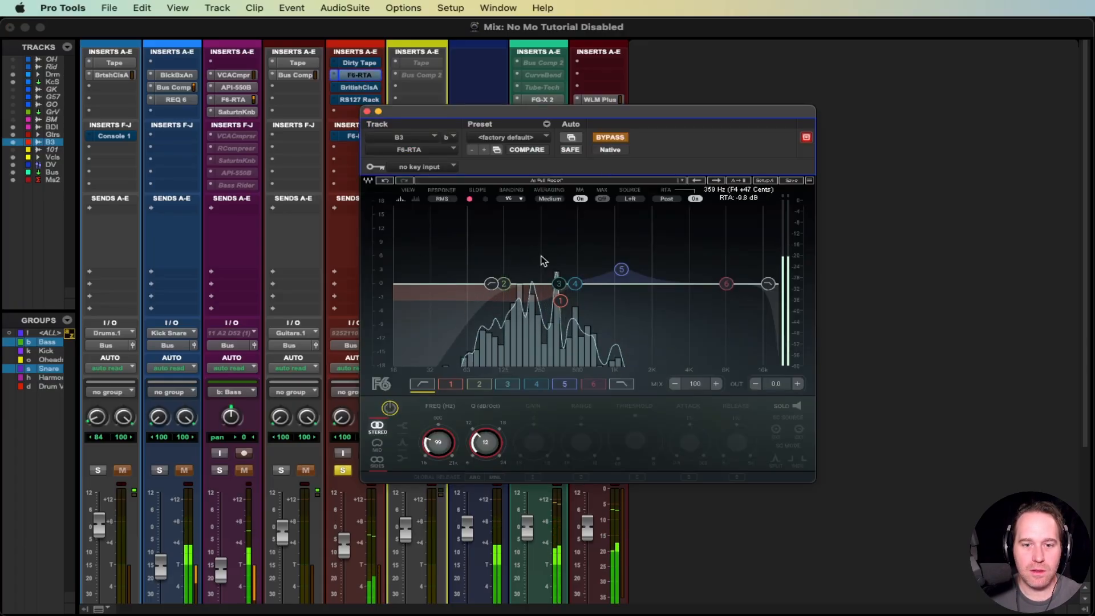
{"action": "left_click", "coordinate": [600, 139]}
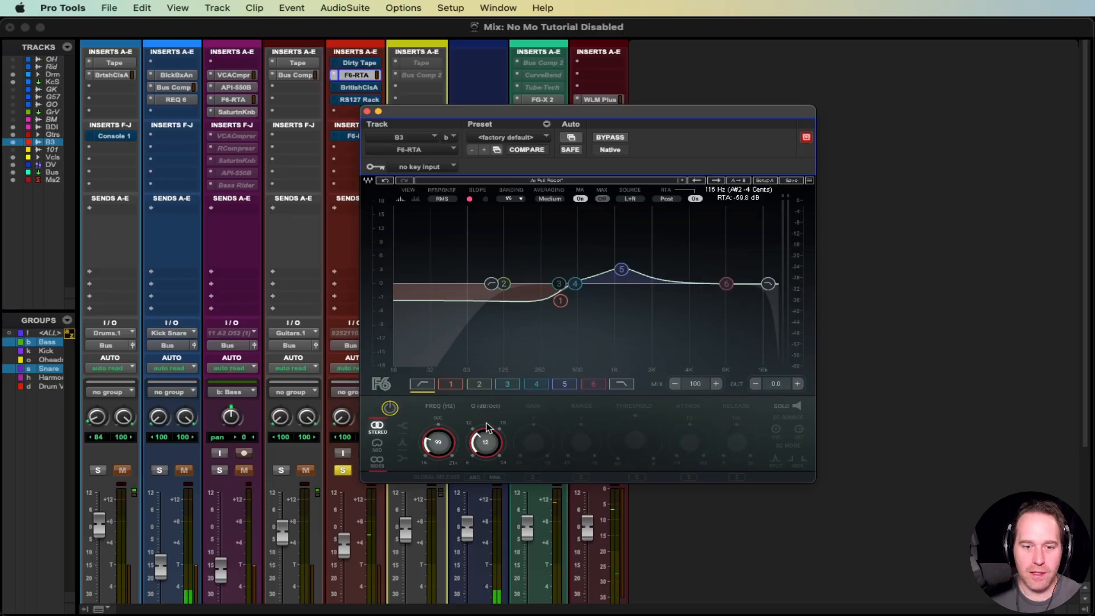
{"action": "left_click", "coordinate": [564, 384]}
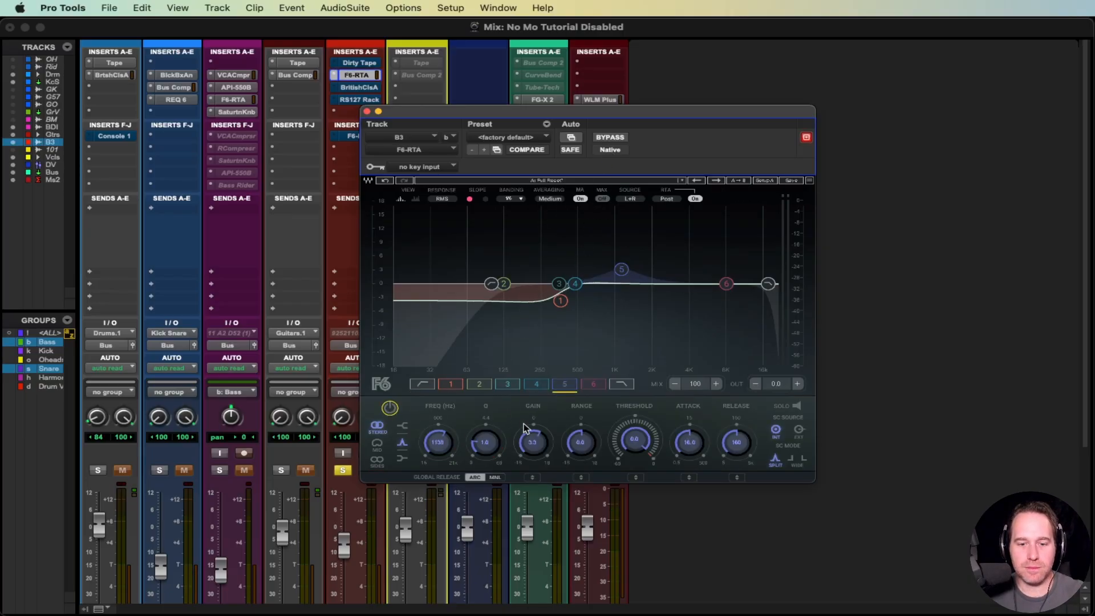
Show the band 1 low-shelf settings in the first F6-RTA, toggle playback, and reposition the plug-in window.
{"action": "left_click", "coordinate": [453, 385]}
{"action": "key", "text": "space"}
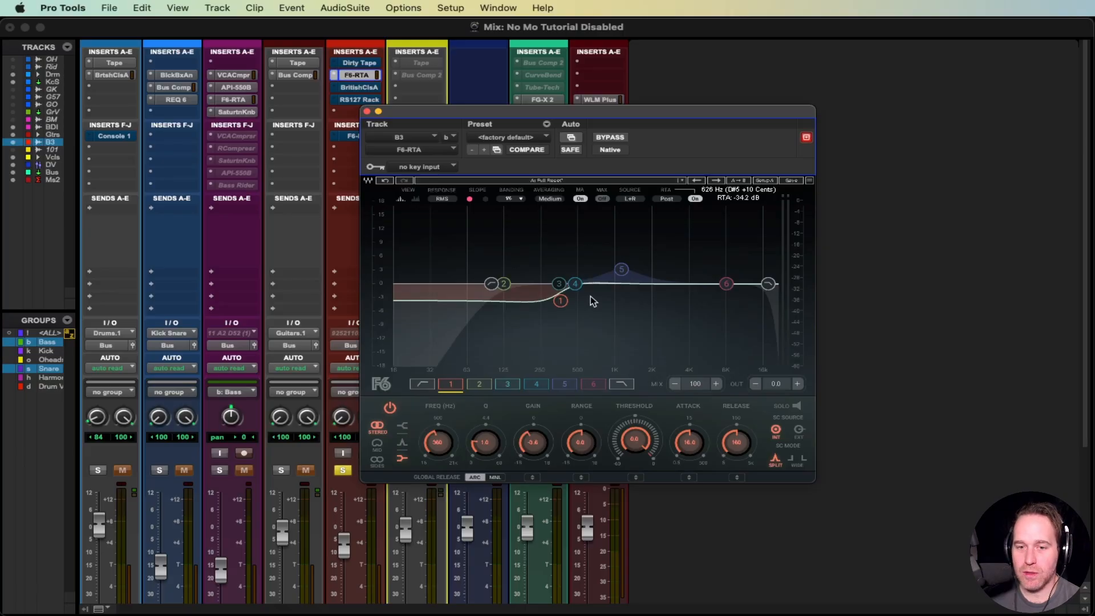
{"action": "left_click_drag", "start_coordinate": [555, 120], "coordinate": [530, 89]}
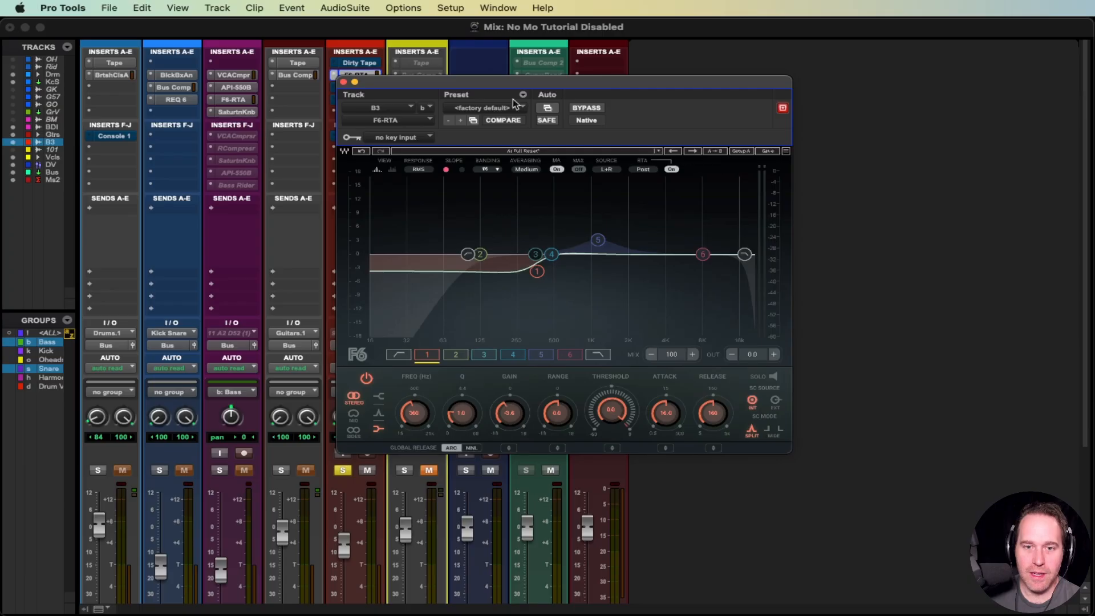
{"action": "left_click_drag", "start_coordinate": [504, 92], "coordinate": [533, 95]}
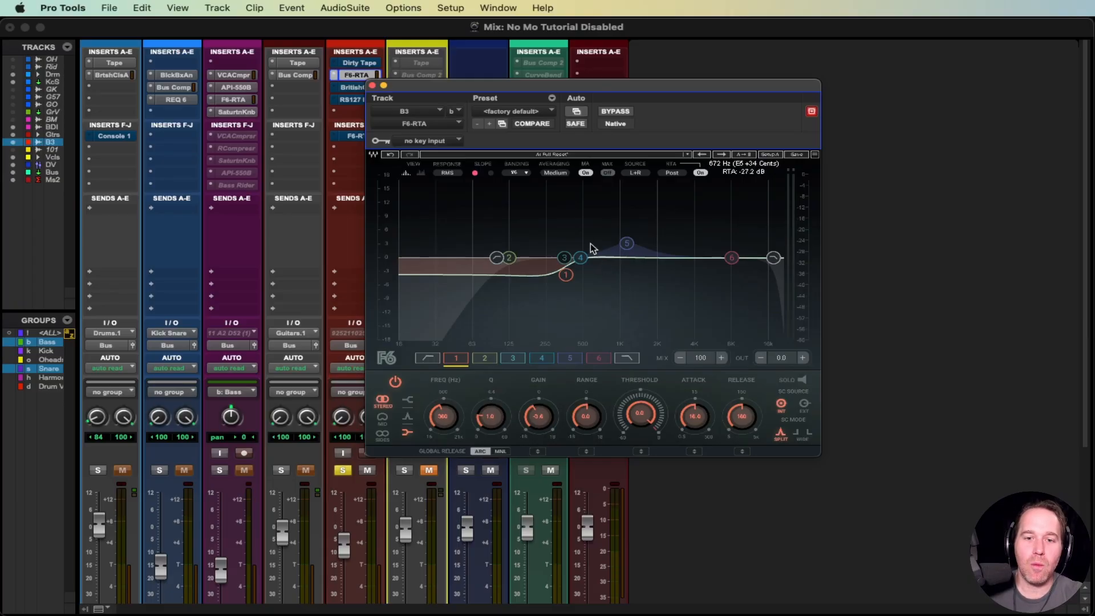
Insert a stereo F6-RTA EQ in the empty insert H slot on B3.
{"action": "left_click", "coordinate": [340, 164]}
{"action": "mouse_move", "coordinate": [549, 190]}
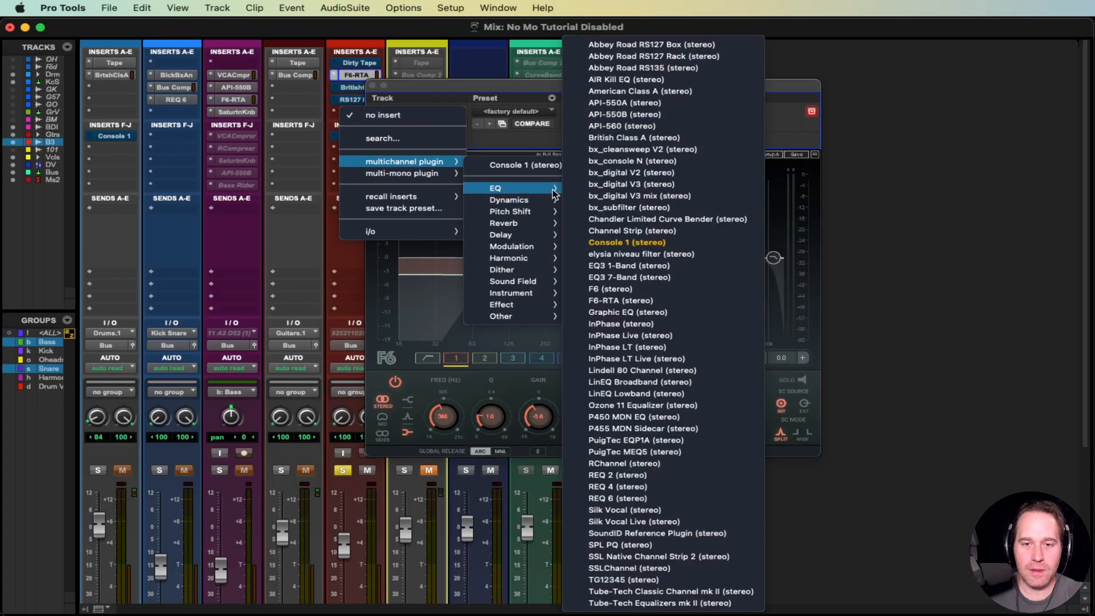
{"action": "left_click", "coordinate": [700, 301]}
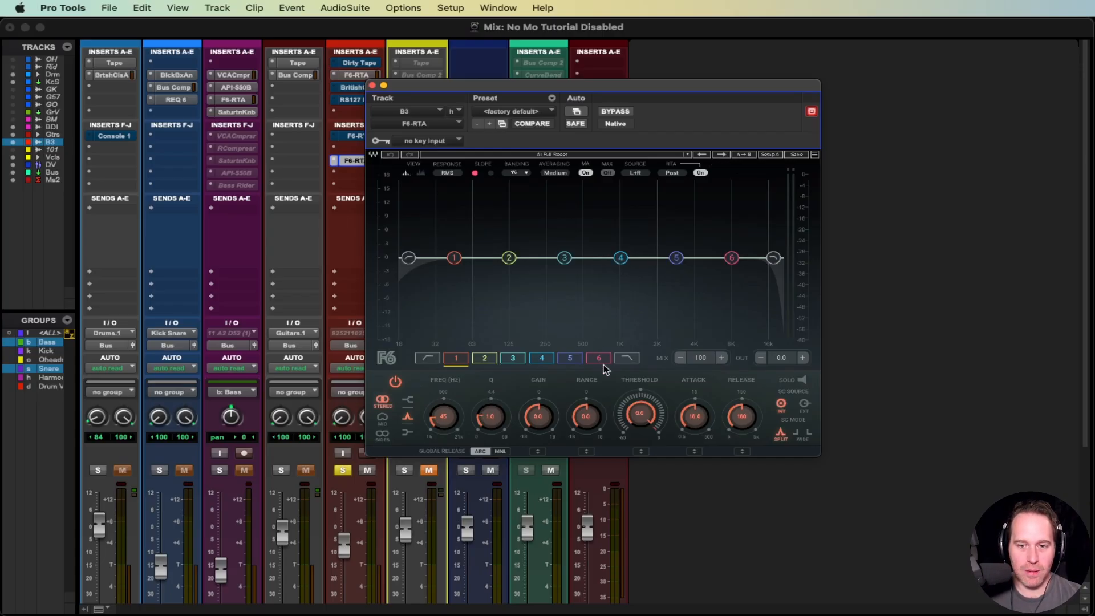
Set band 4's range to -6 dB in the new F6-RTA and lower its threshold during playback.
{"action": "left_click", "coordinate": [541, 359]}
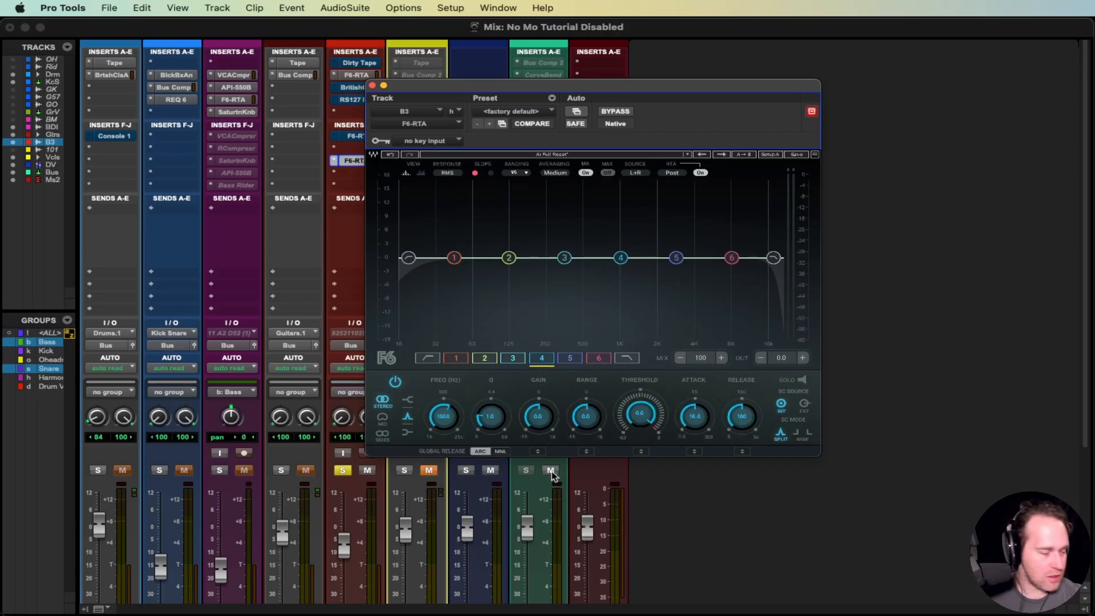
{"action": "key", "text": "space"}
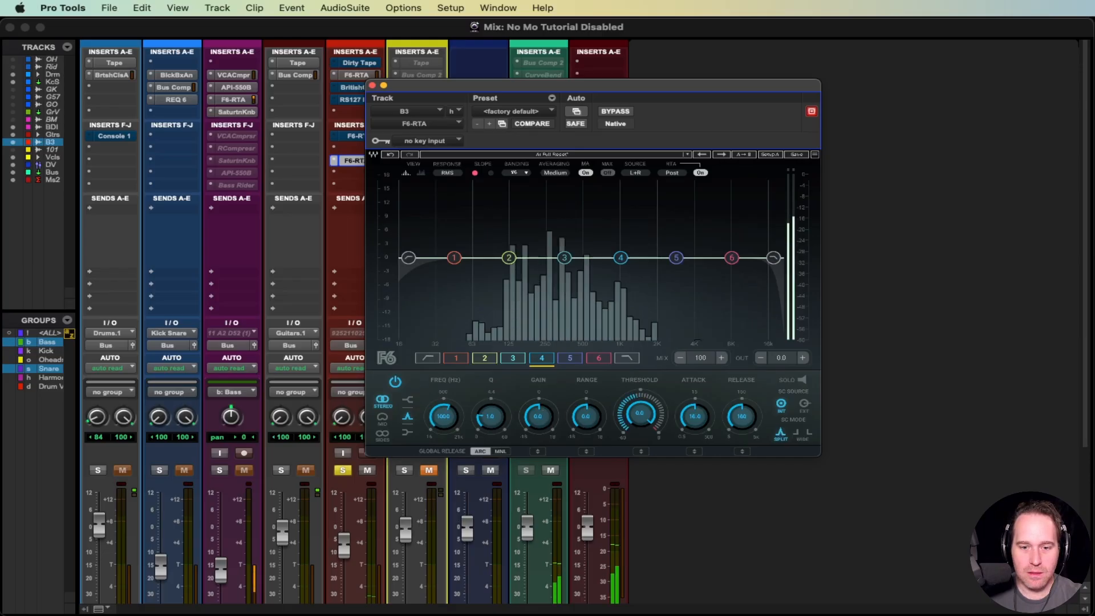
{"action": "left_click_drag", "start_coordinate": [580, 417], "coordinate": [627, 458]}
{"action": "left_click_drag", "start_coordinate": [649, 371], "coordinate": [649, 366]}
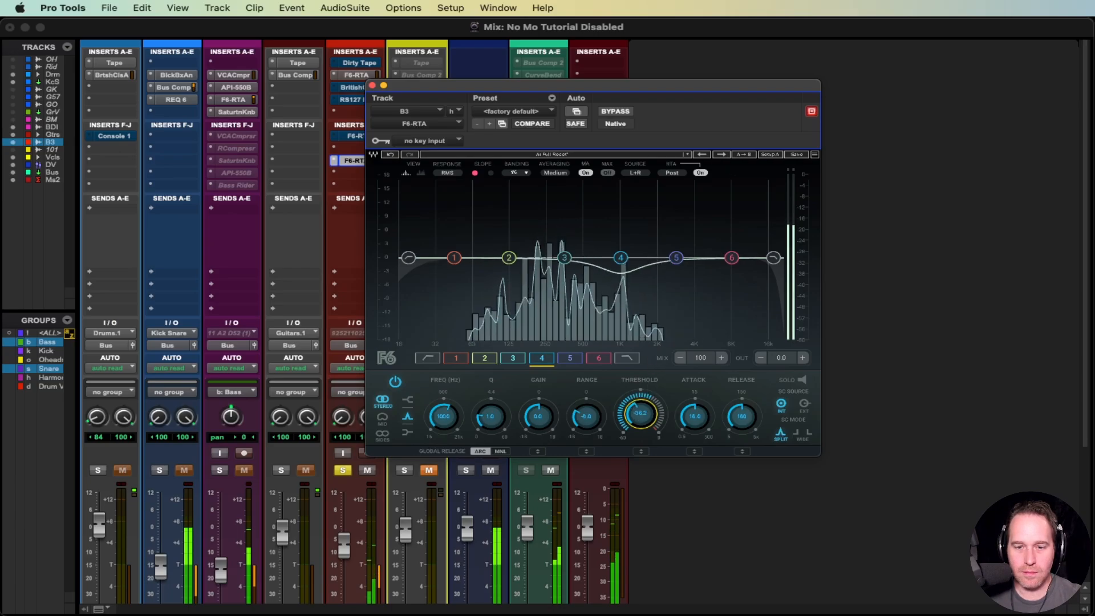
{"action": "key", "text": "space"}
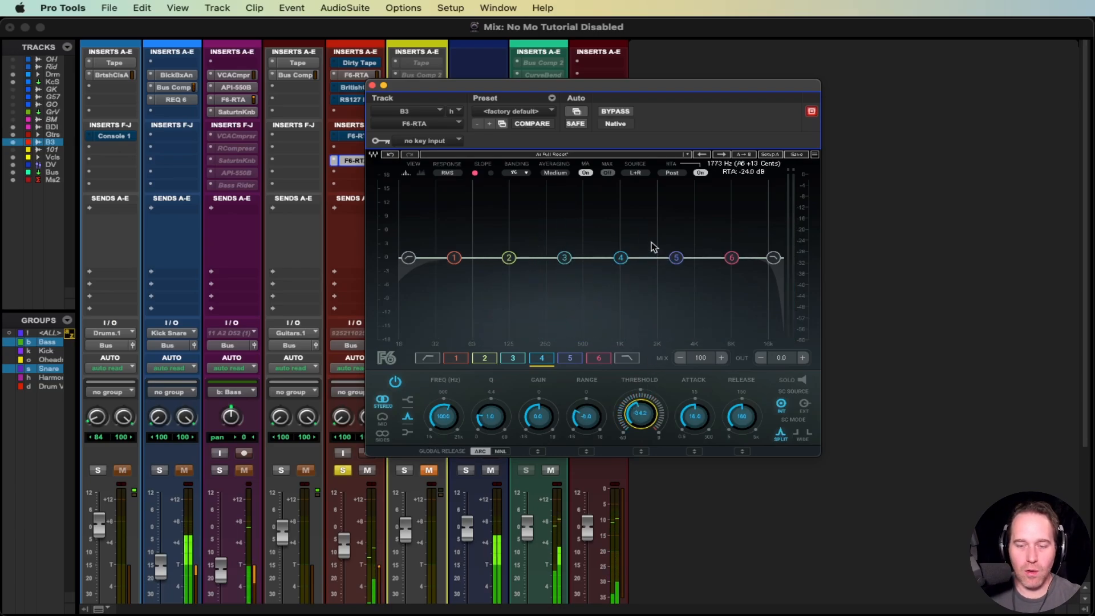
Remove the F6-RTA from insert H on B3.
{"action": "left_click", "coordinate": [334, 161]}
{"action": "left_click", "coordinate": [367, 112]}
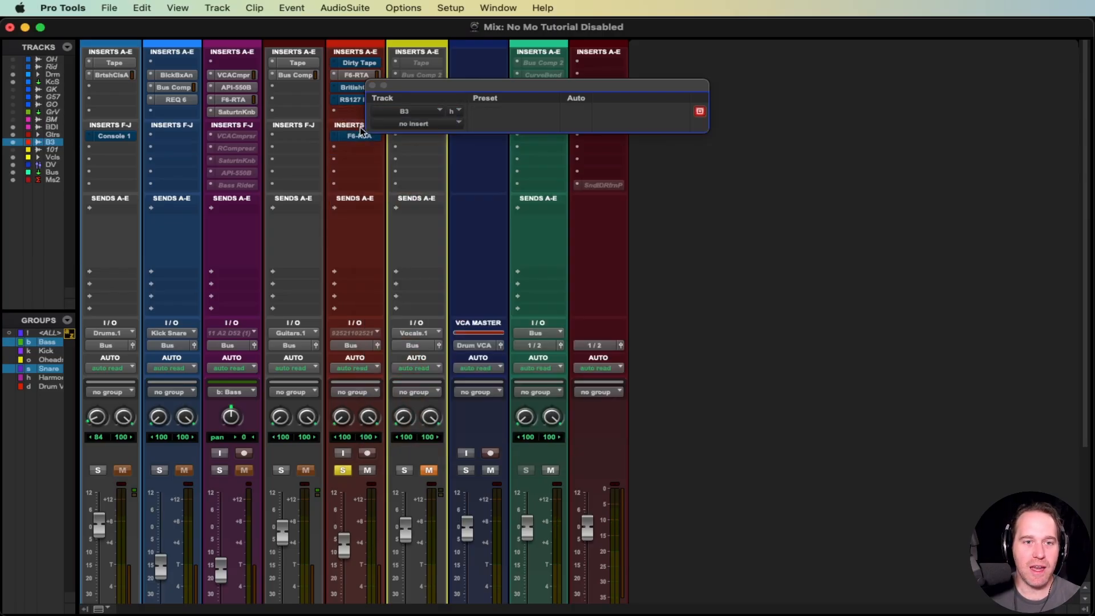
Reopen the first F6-RTA on B3 and compare its low-shelf cut bypassed and active during playback.
{"action": "left_click", "coordinate": [354, 76]}
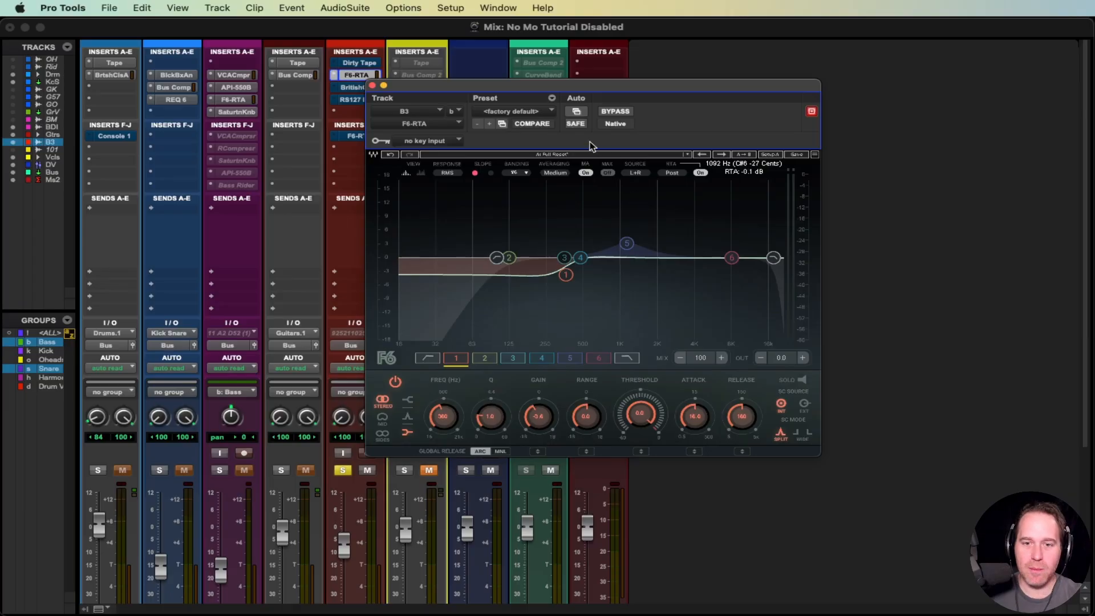
{"action": "key", "text": "space"}
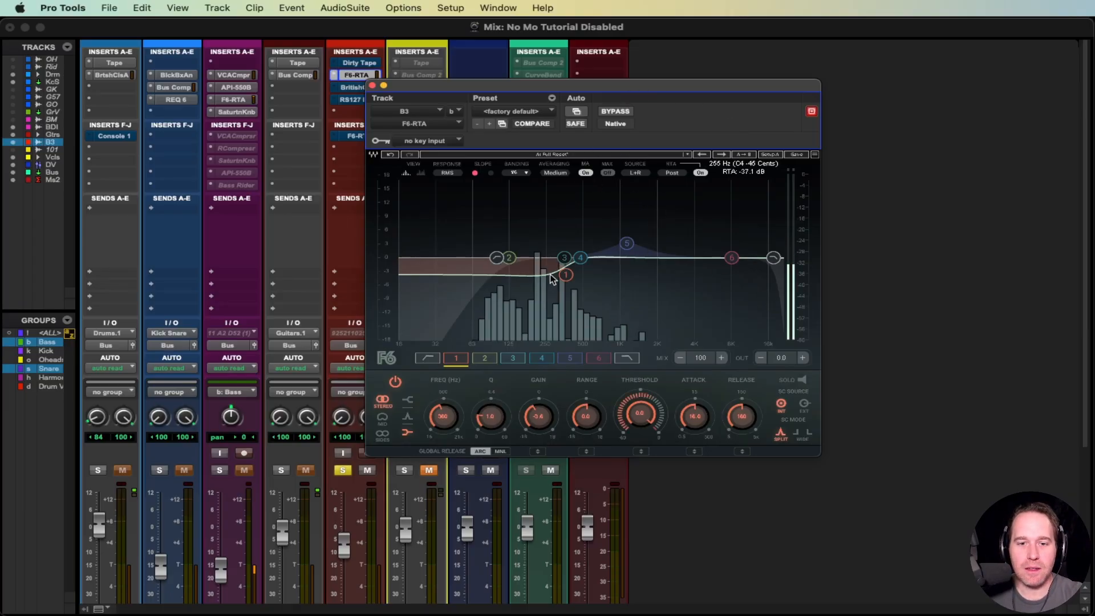
{"action": "left_click", "coordinate": [615, 114]}
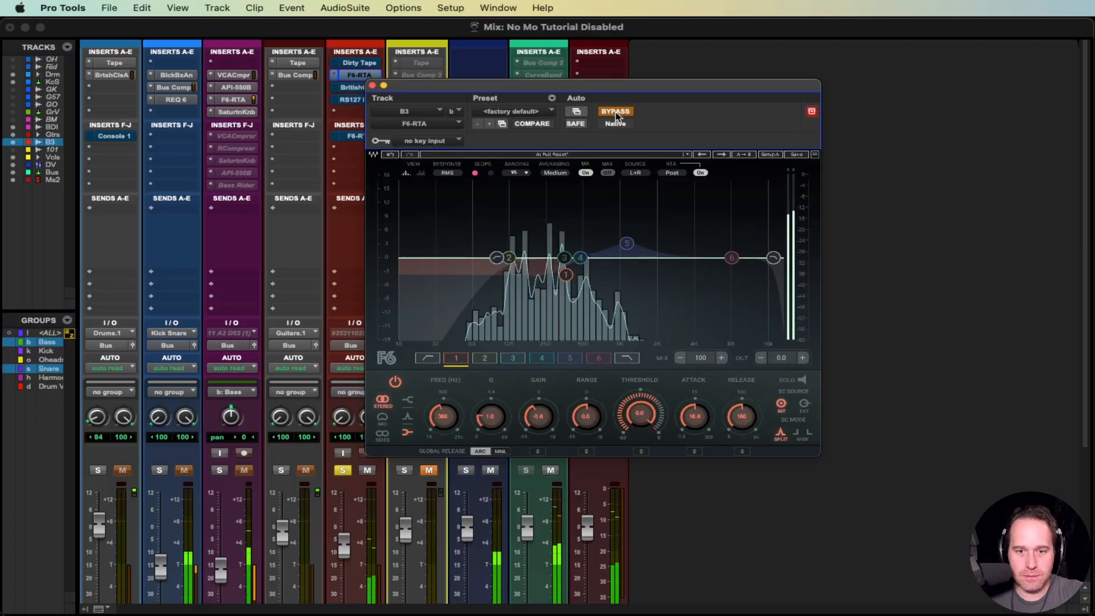
{"action": "left_click", "coordinate": [614, 113]}
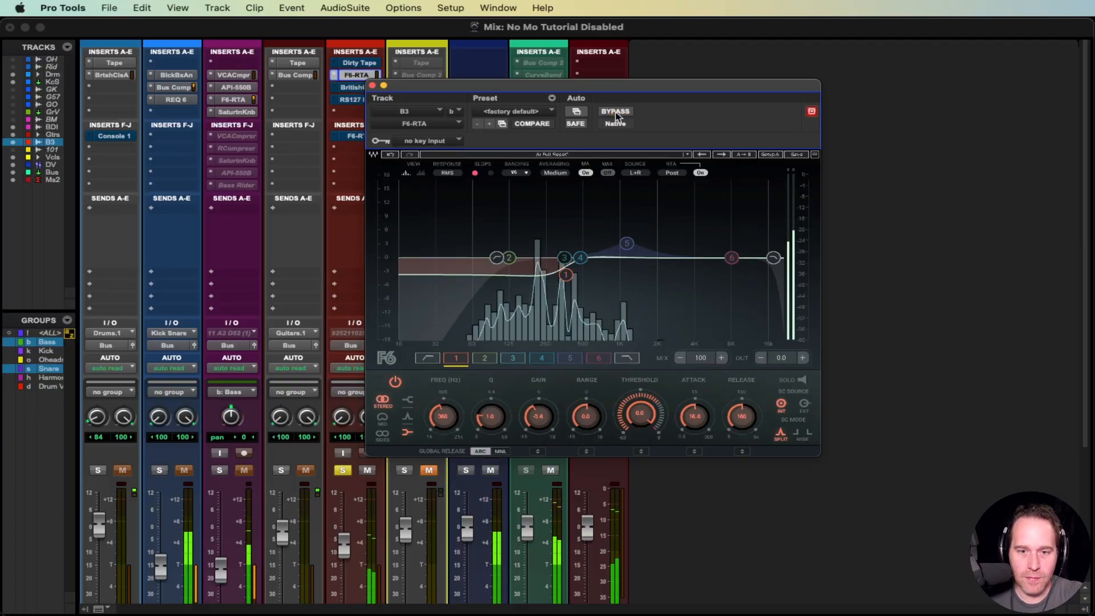
Switch band 5 back on in the first F6-RTA and audition its boost during playback, soloing the band briefly.
{"action": "left_click", "coordinate": [627, 243]}
{"action": "left_click", "coordinate": [571, 358]}
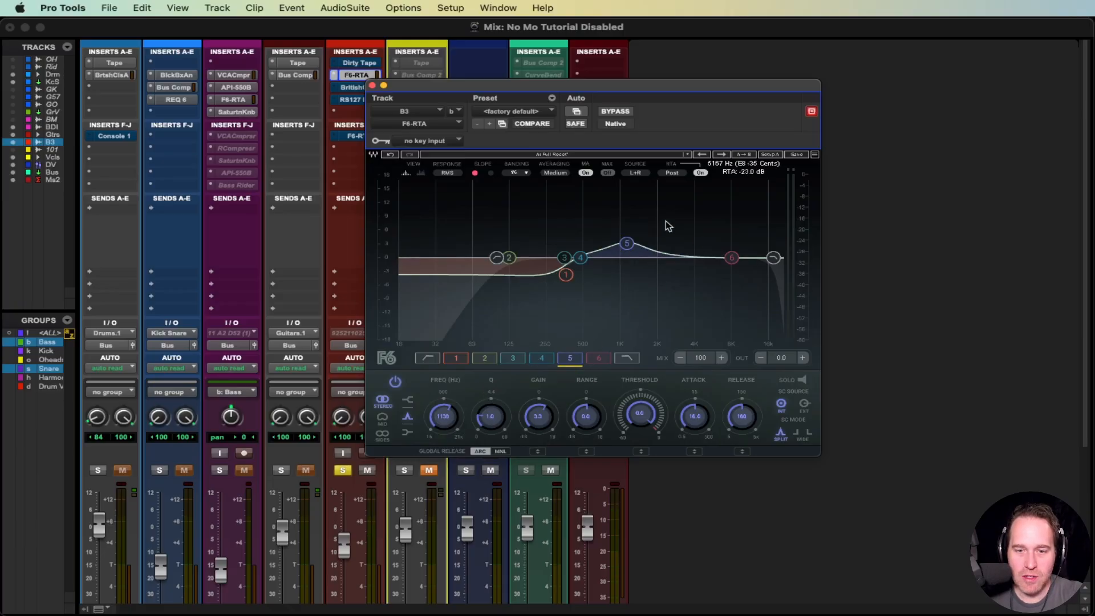
{"action": "key", "text": "space"}
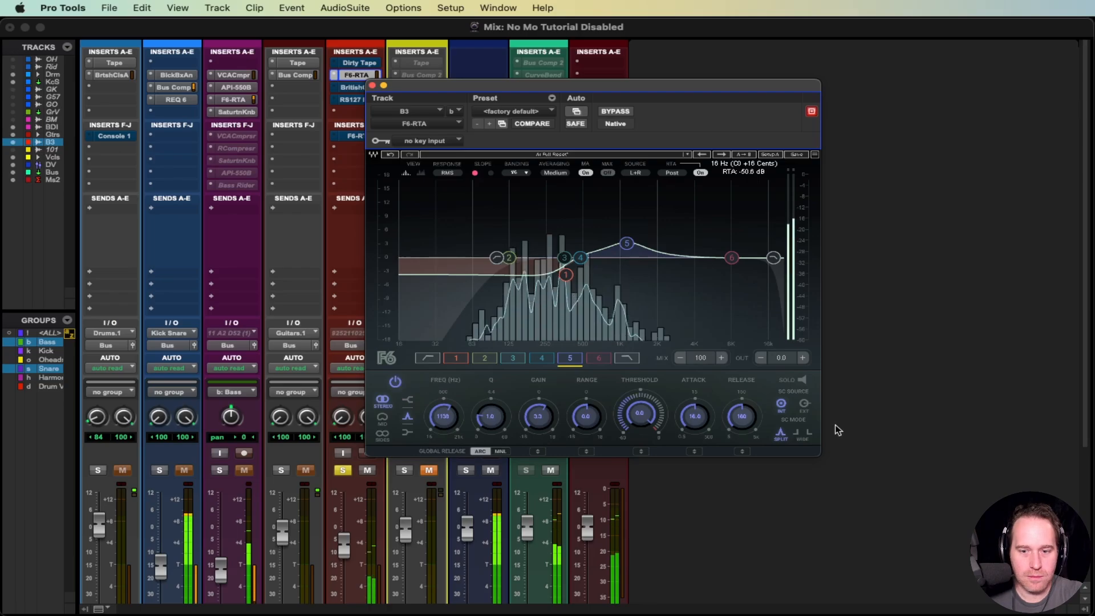
{"action": "left_click", "coordinate": [798, 379]}
{"action": "left_click", "coordinate": [801, 380]}
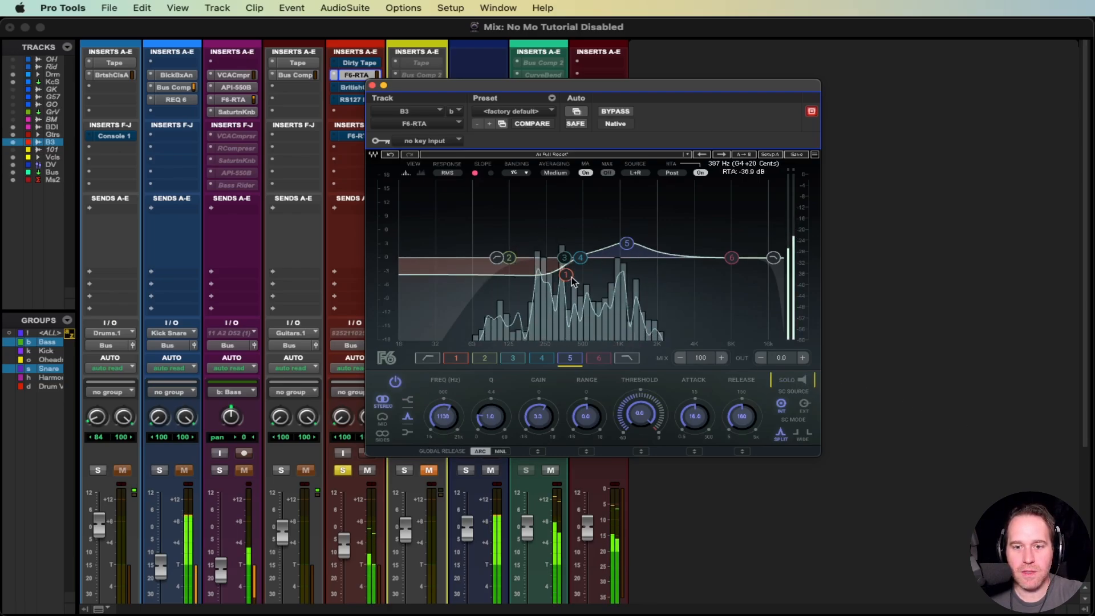
{"action": "key", "text": "space"}
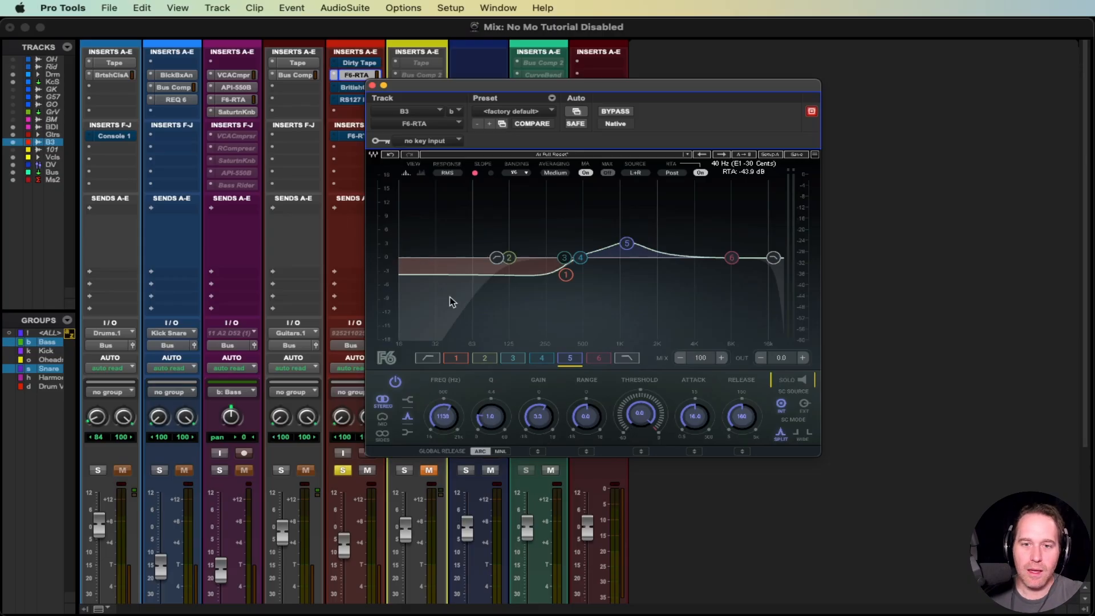
Compare the complete EQ curve of B3's first F6-RTA bypassed and active during playback, moving its window clear of the inserts.
{"action": "key", "text": "space"}
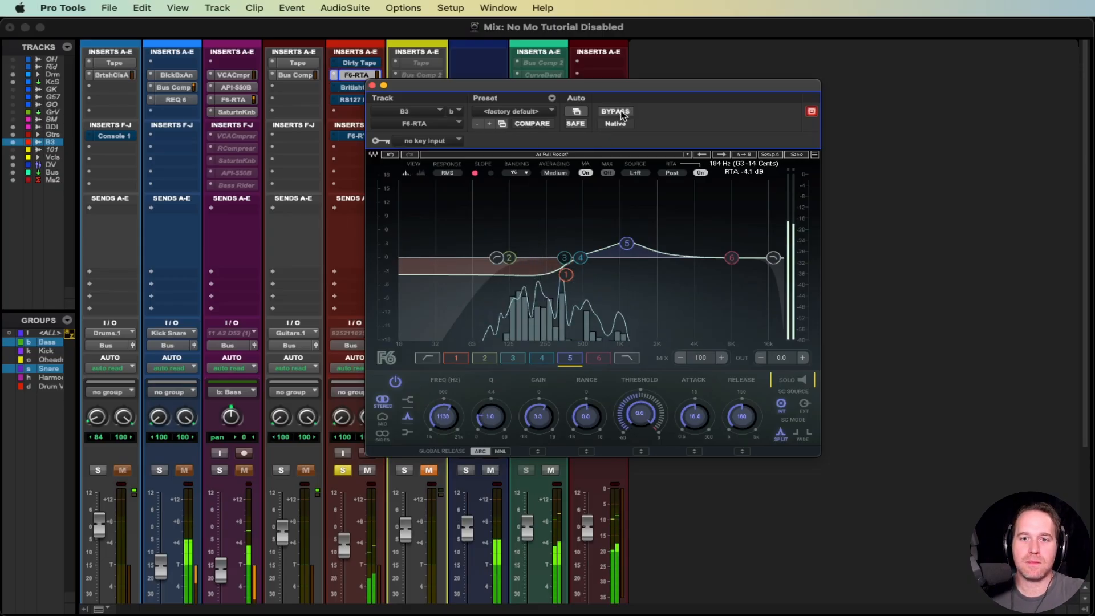
{"action": "left_click", "coordinate": [622, 112]}
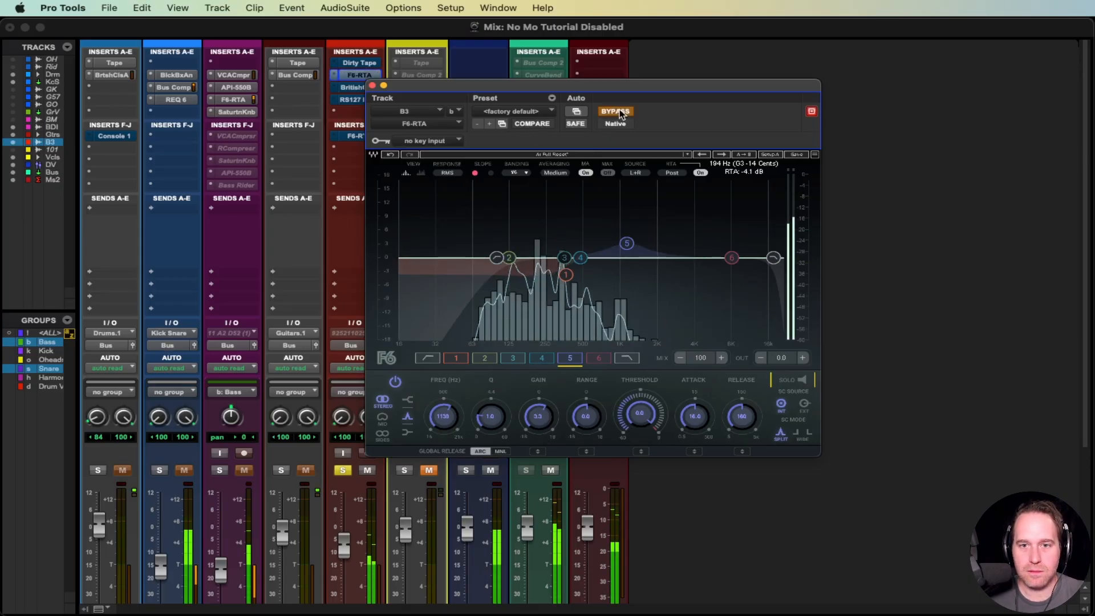
{"action": "left_click", "coordinate": [616, 111]}
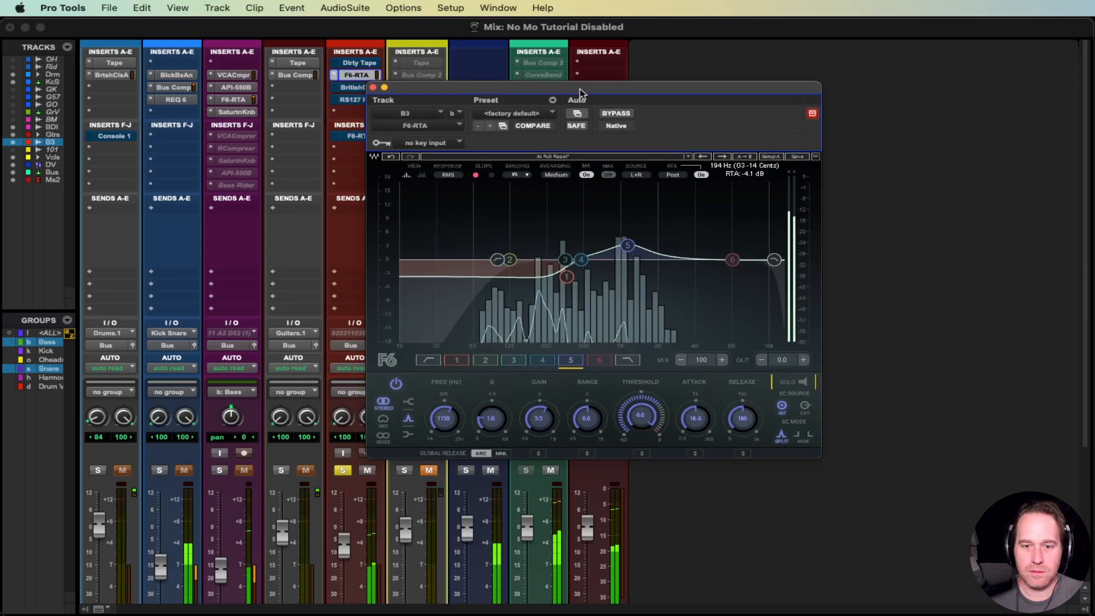
{"action": "left_click_drag", "start_coordinate": [567, 89], "coordinate": [573, 104]}
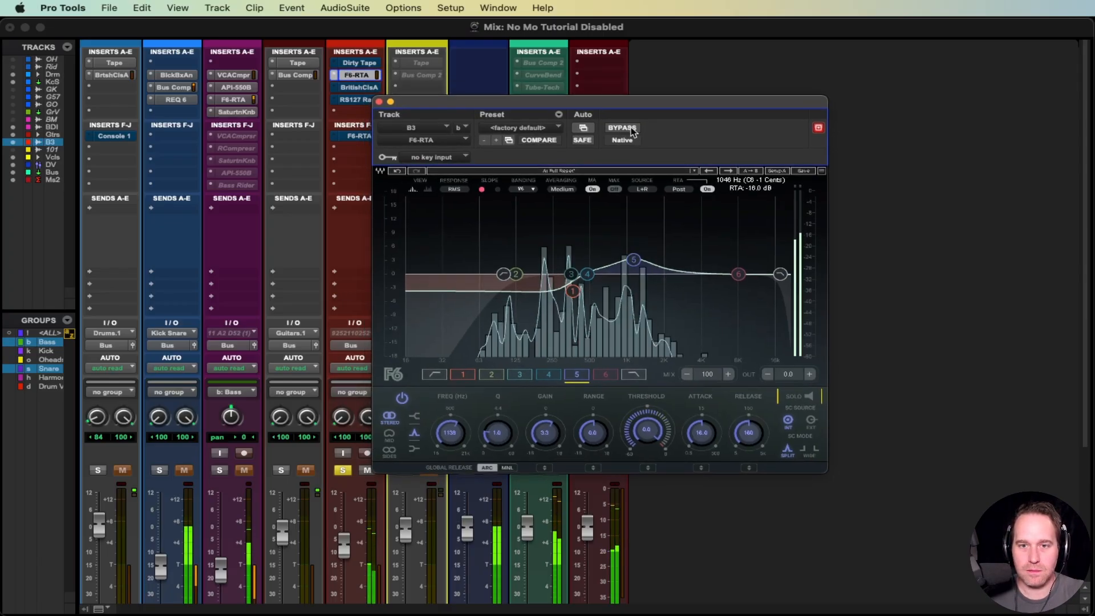
{"action": "left_click", "coordinate": [370, 75], "text": "super"}
{"action": "left_click", "coordinate": [373, 76], "text": "super"}
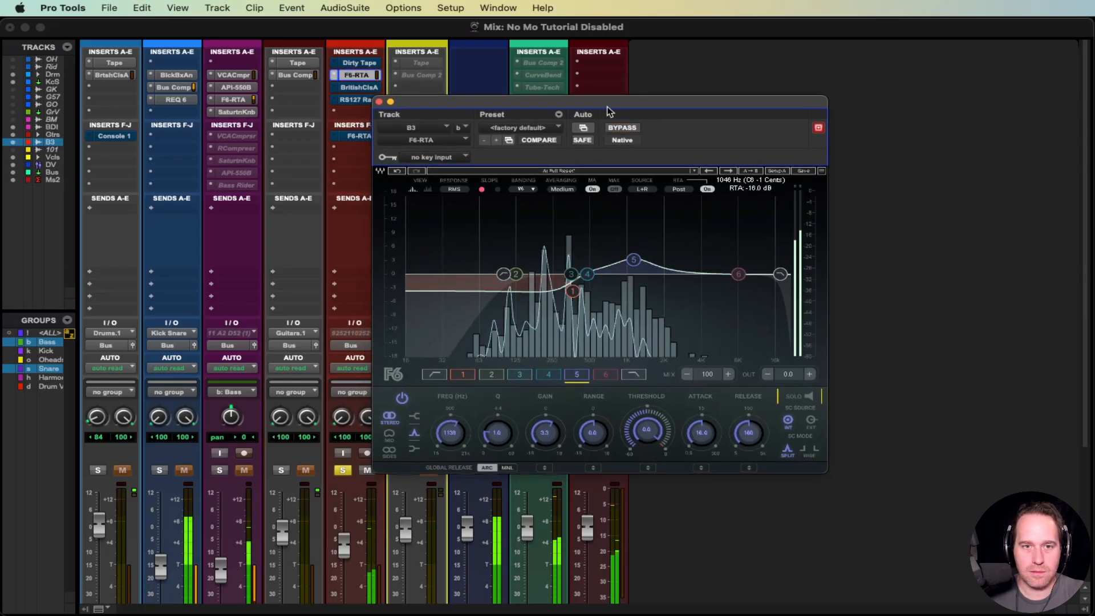
{"action": "left_click_drag", "start_coordinate": [609, 111], "coordinate": [546, 136]}
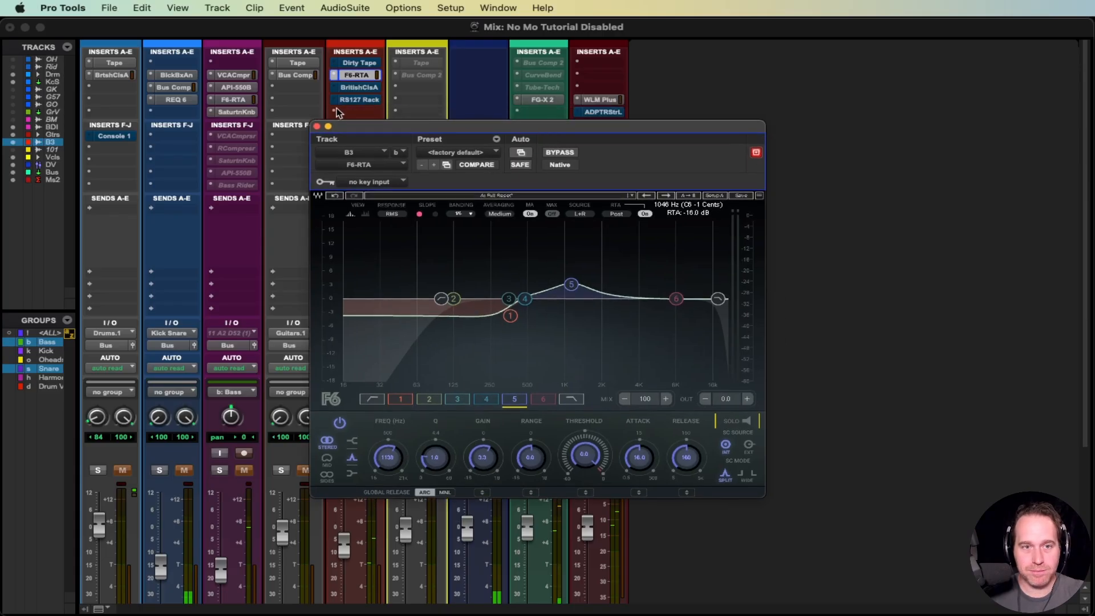
{"action": "key", "text": "space"}
Open British Class A on B3, switch off its limiter and compressor, and take it out of bypass.
{"action": "left_click", "coordinate": [369, 89], "text": "super"}
{"action": "left_click", "coordinate": [369, 89]}
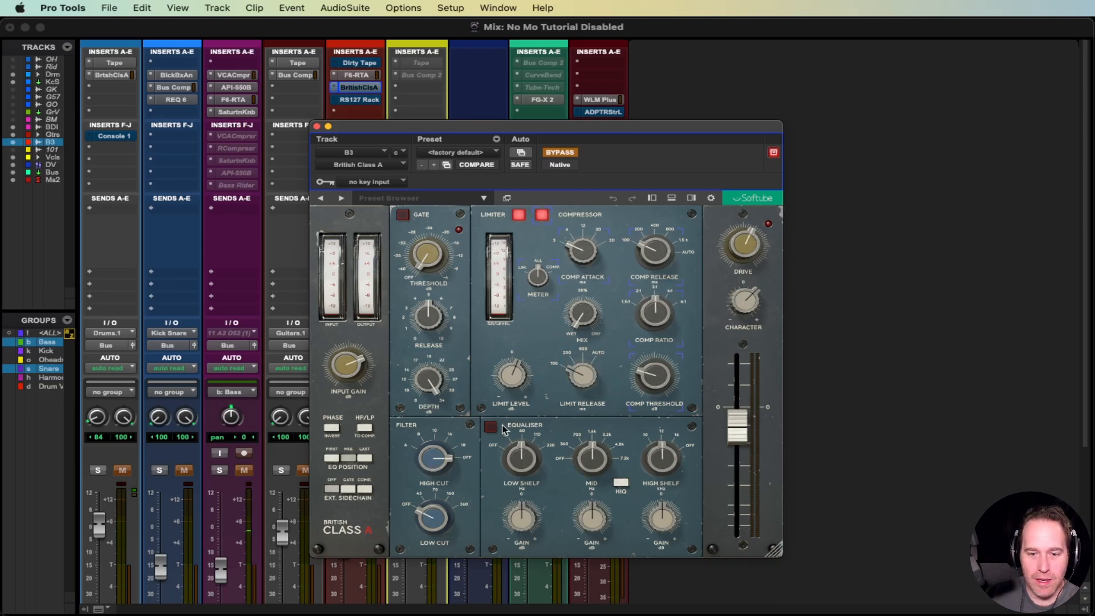
{"action": "mouse_move", "coordinate": [352, 360]}
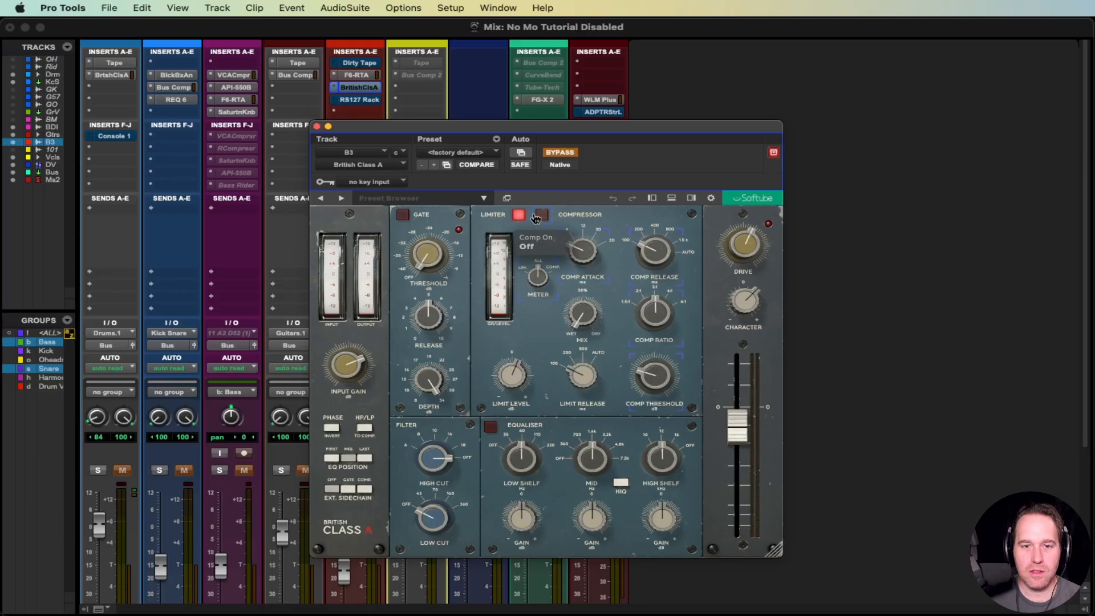
{"action": "mouse_move", "coordinate": [754, 251]}
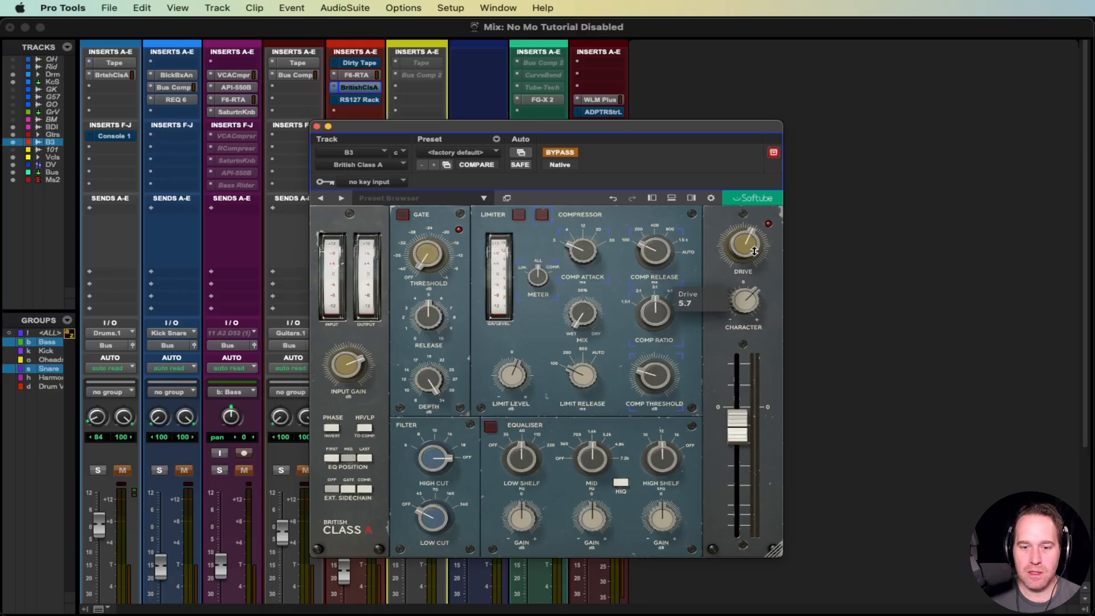
{"action": "left_click", "coordinate": [569, 153]}
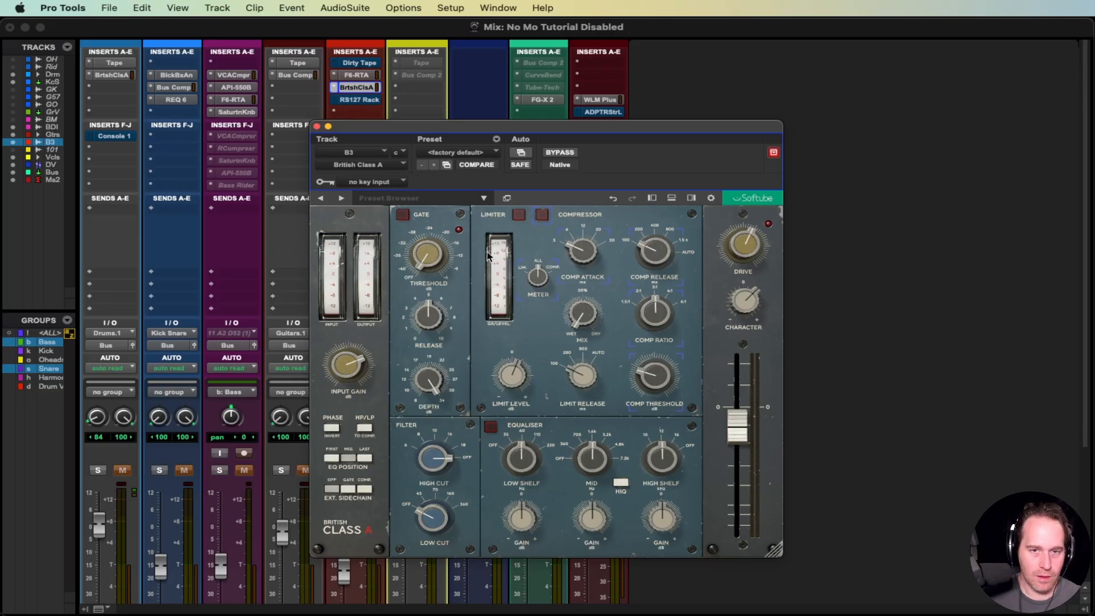
{"action": "mouse_move", "coordinate": [750, 239]}
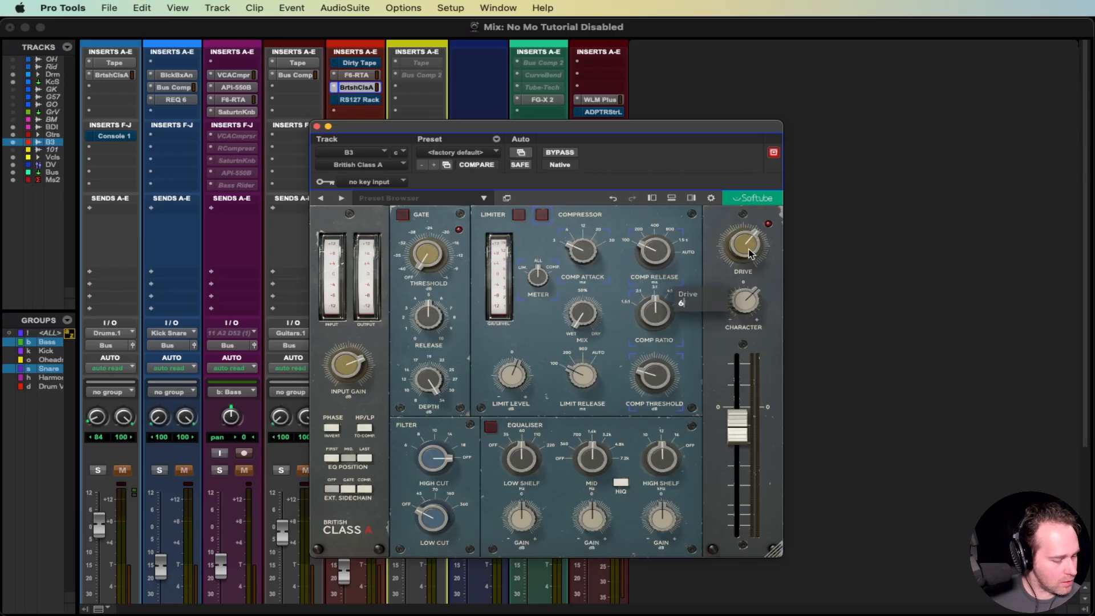
Copy British Class A from B3 to the Vocals channel's insert C, and compare B3's instance bypassed and active during playback.
{"action": "left_click", "coordinate": [369, 91]}
{"action": "left_click_drag", "start_coordinate": [372, 91], "coordinate": [418, 88]}
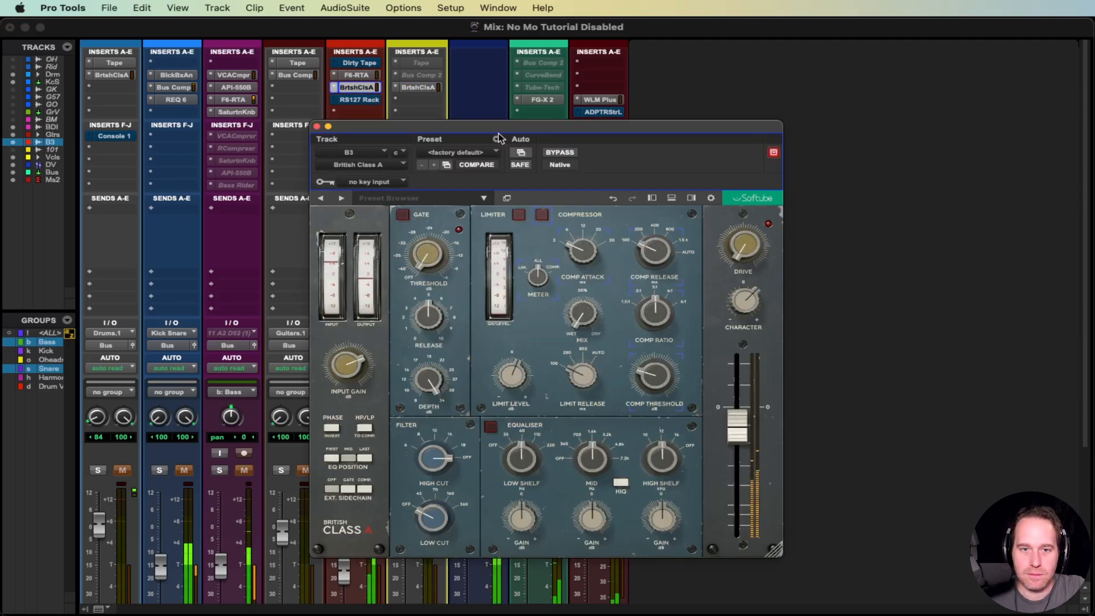
{"action": "left_click", "coordinate": [549, 151]}
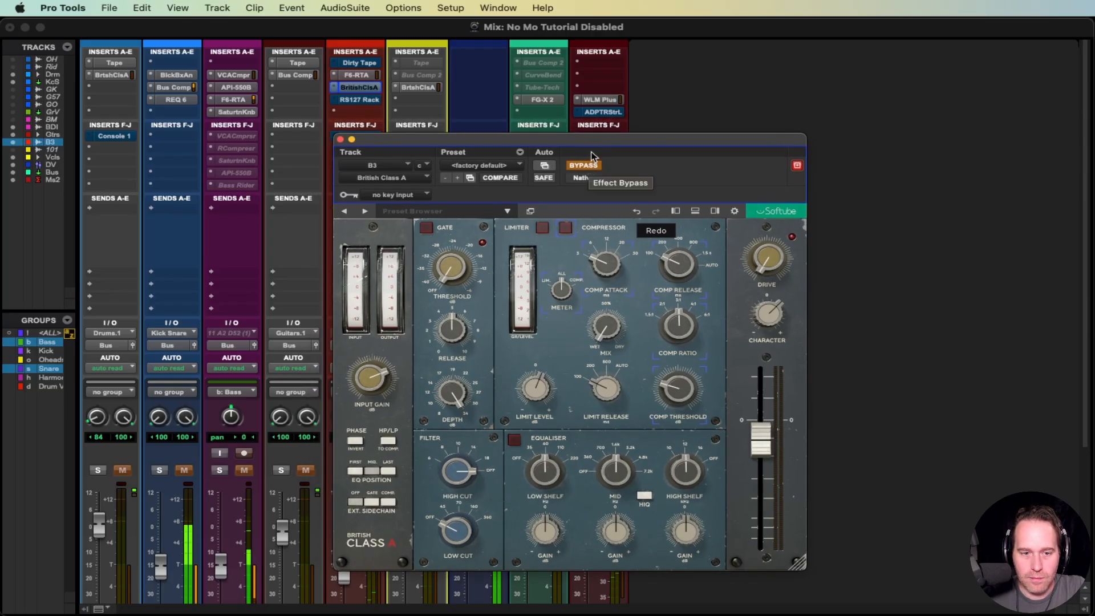
{"action": "left_click", "coordinate": [585, 169]}
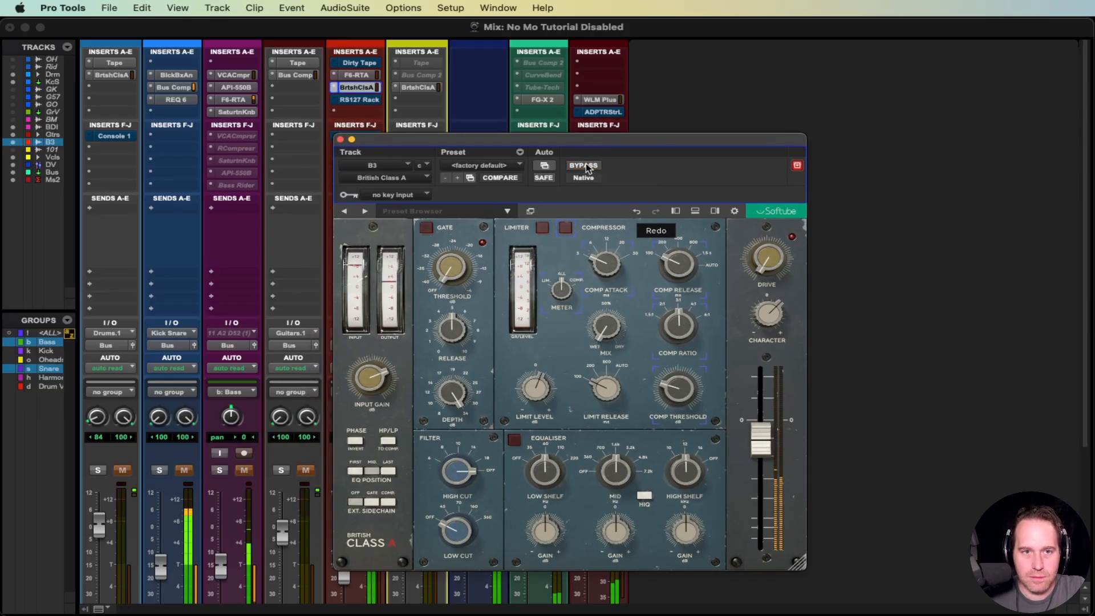
{"action": "left_click_drag", "start_coordinate": [439, 141], "coordinate": [576, 100]}
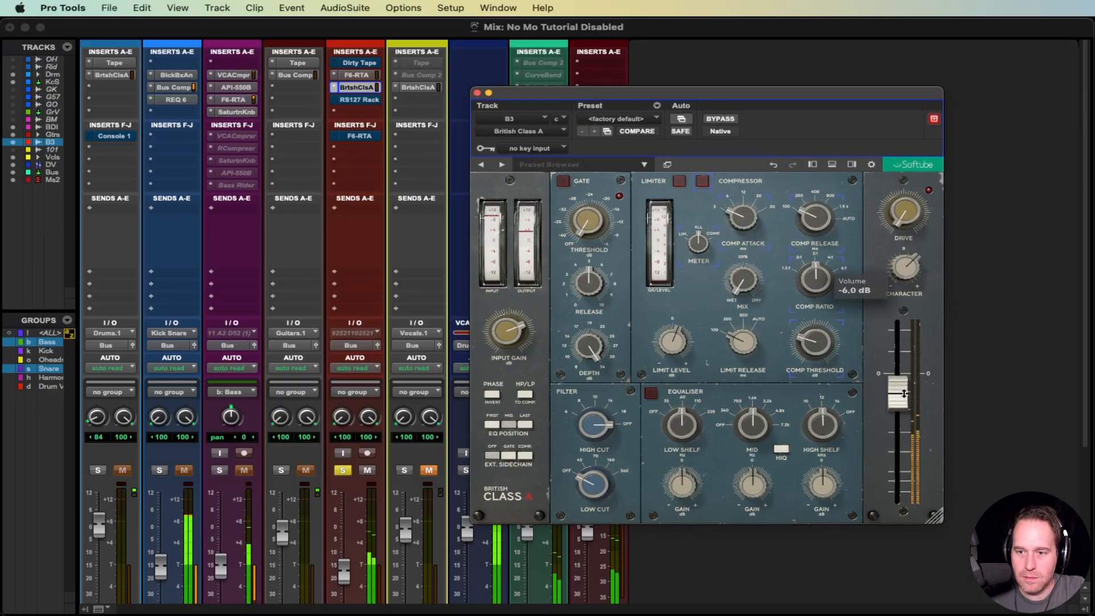
Reset the output volume and input gain of B3's British Class A to 0 dB.
{"action": "left_click", "coordinate": [904, 393], "text": "alt"}
{"action": "mouse_move", "coordinate": [499, 328]}
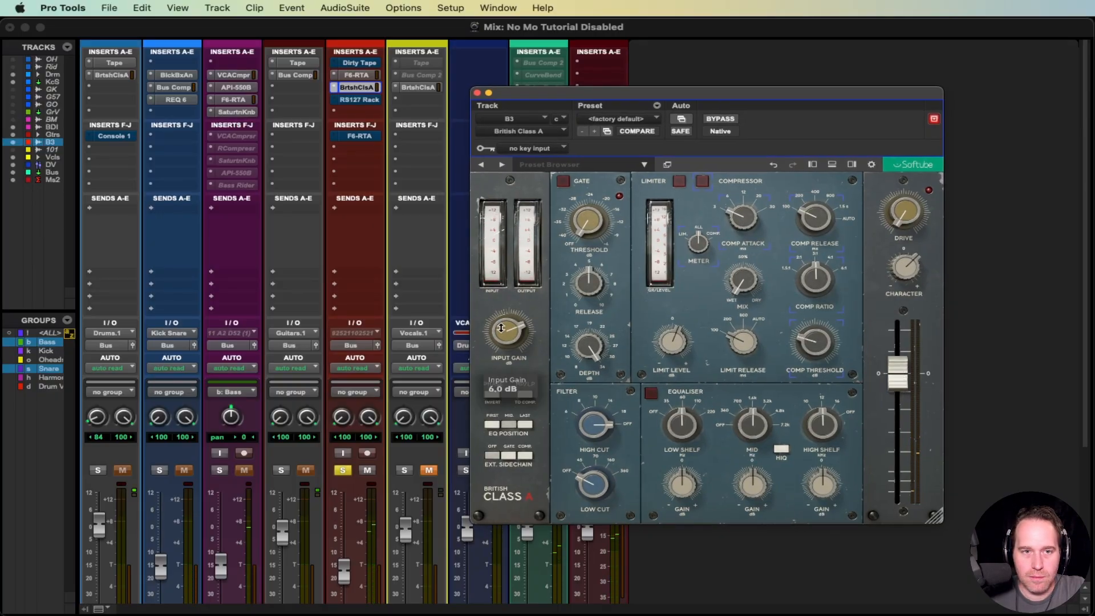
{"action": "mouse_move", "coordinate": [884, 375]}
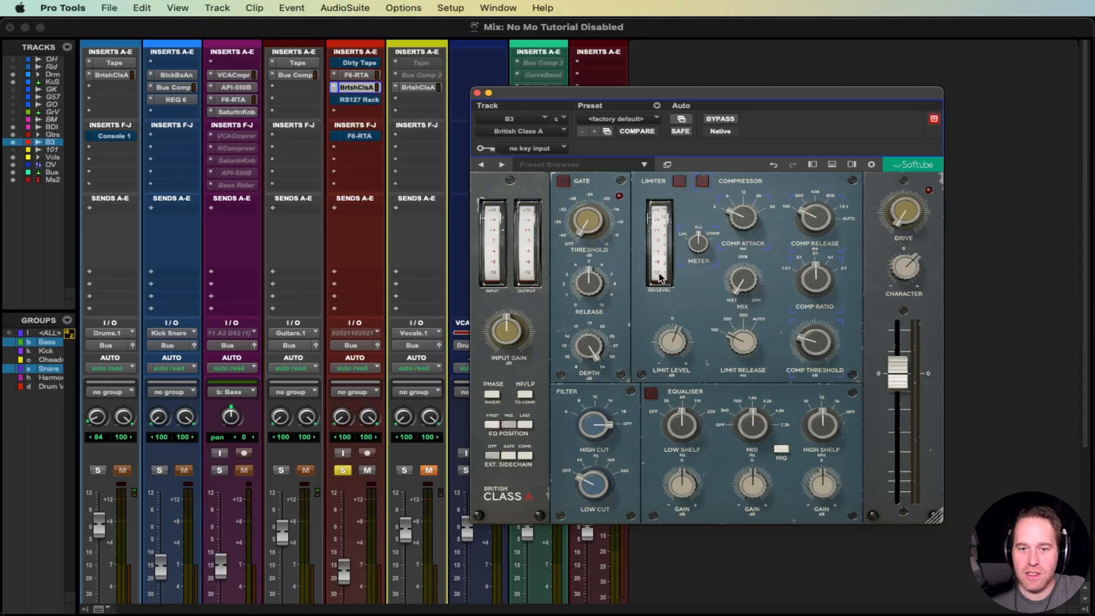
{"action": "mouse_move", "coordinate": [745, 291]}
{"action": "left_click", "coordinate": [499, 326], "text": "alt"}
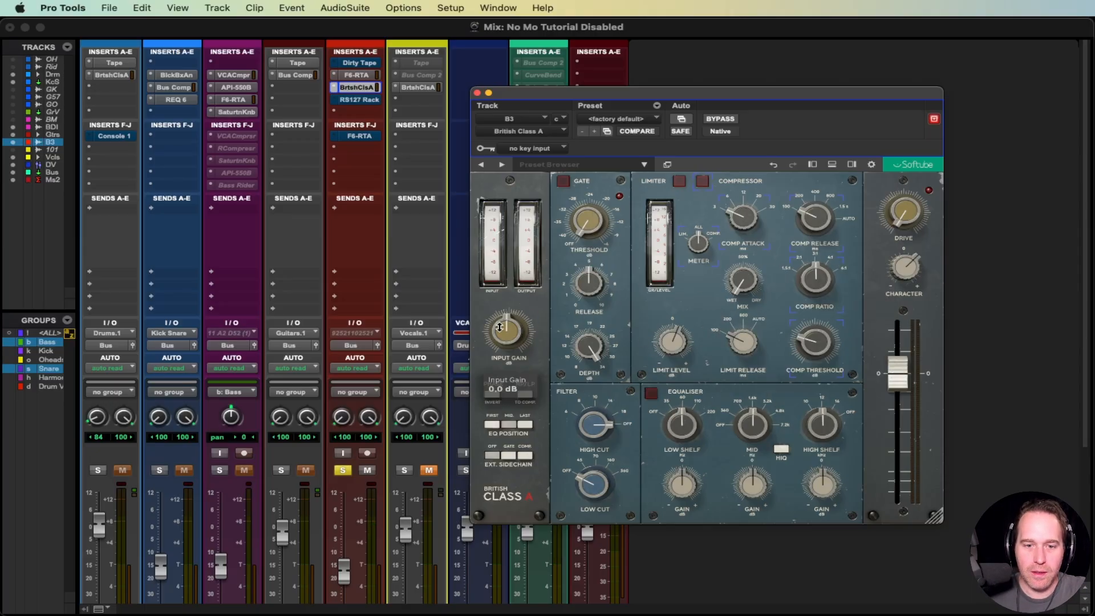
Set the input gain of B3's British Class A to 6 dB and its output volume to -6 dB during playback.
{"action": "key", "text": "space"}
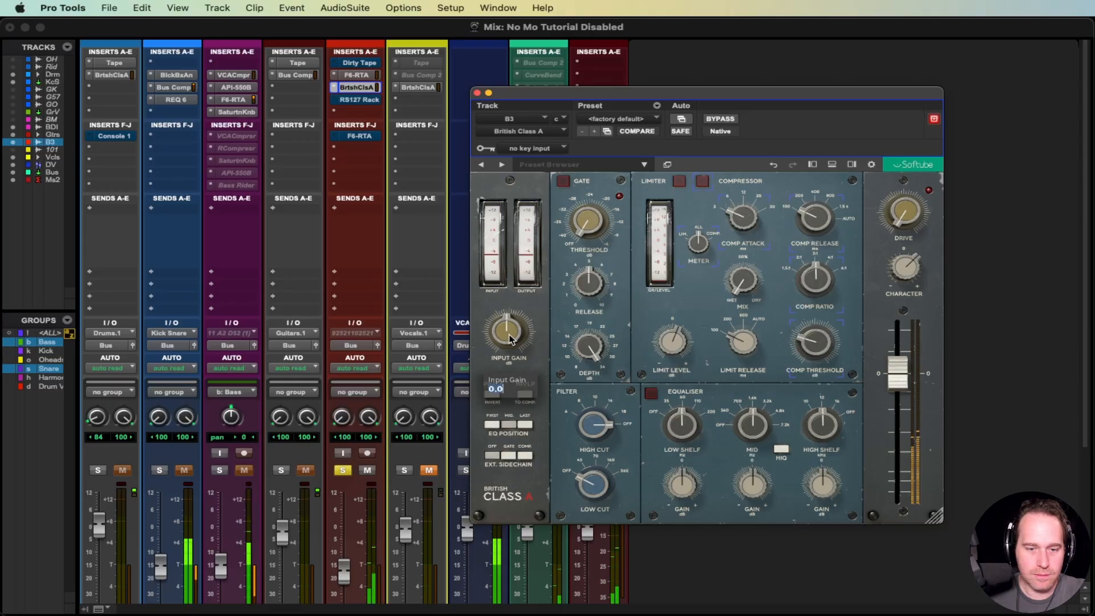
{"action": "mouse_move", "coordinate": [891, 374]}
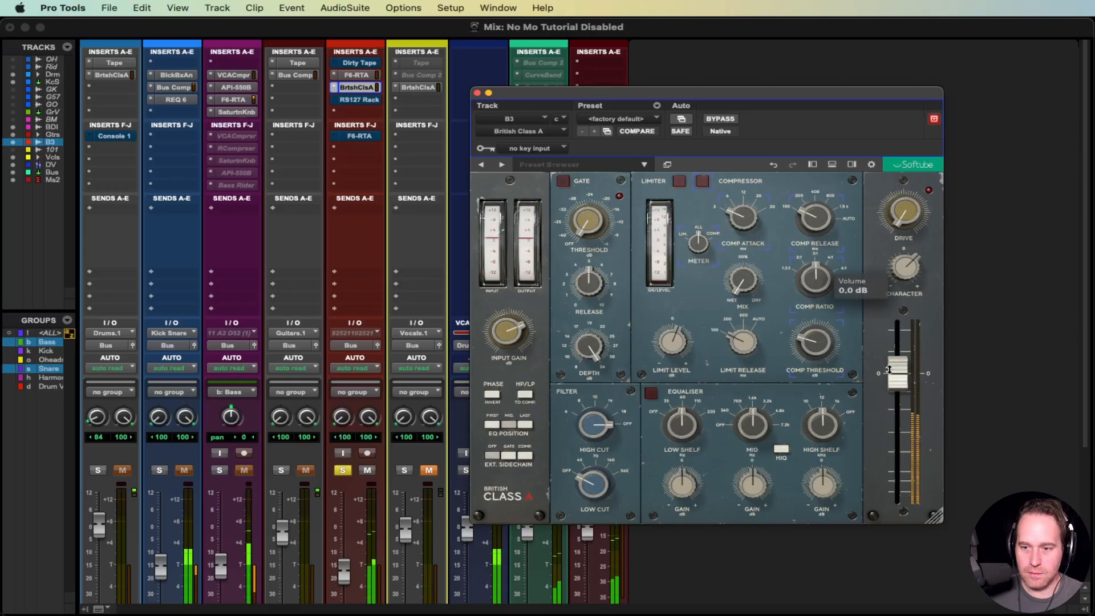
{"action": "left_click_drag", "start_coordinate": [891, 375], "coordinate": [891, 394]}
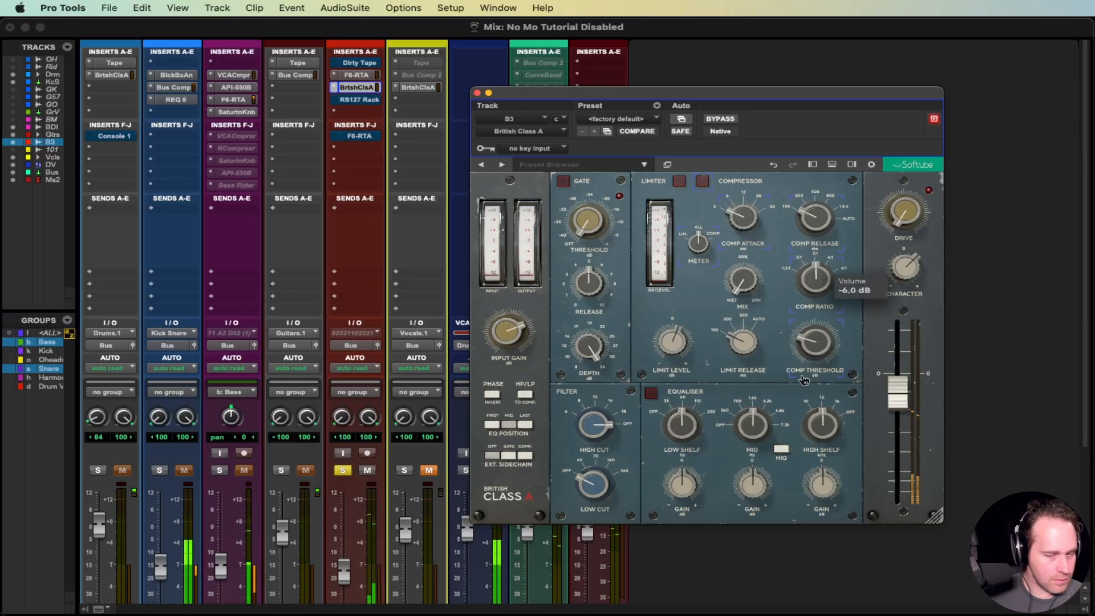
Move the British Class A copy on Vocals back to B3's insert C, and position its window clear of the B3 and Vocals channels.
{"action": "left_click_drag", "start_coordinate": [408, 89], "coordinate": [351, 93]}
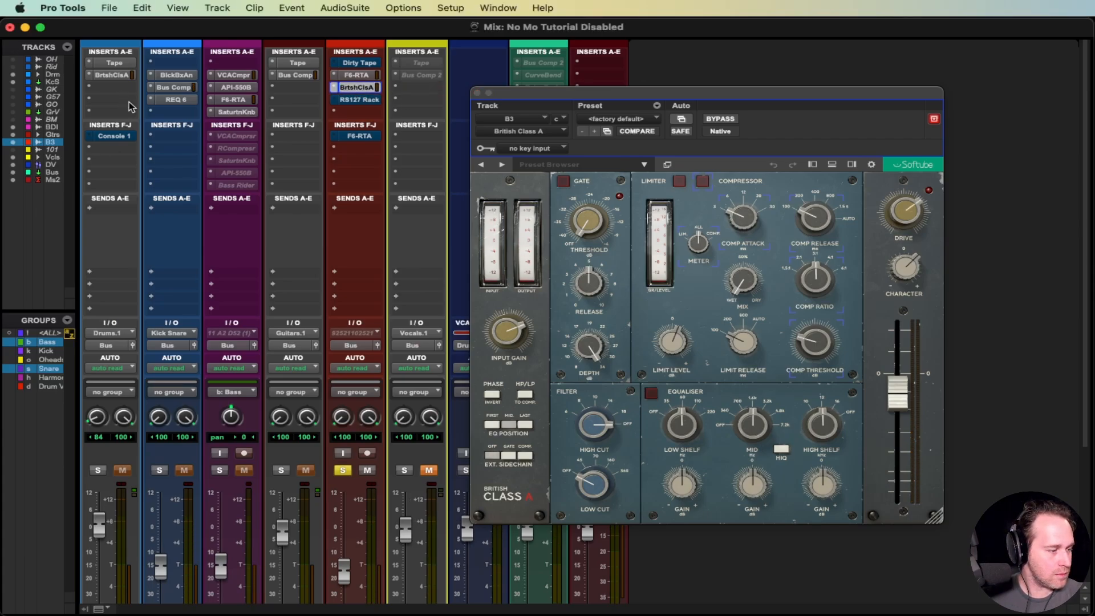
{"action": "left_click_drag", "start_coordinate": [676, 110], "coordinate": [608, 109]}
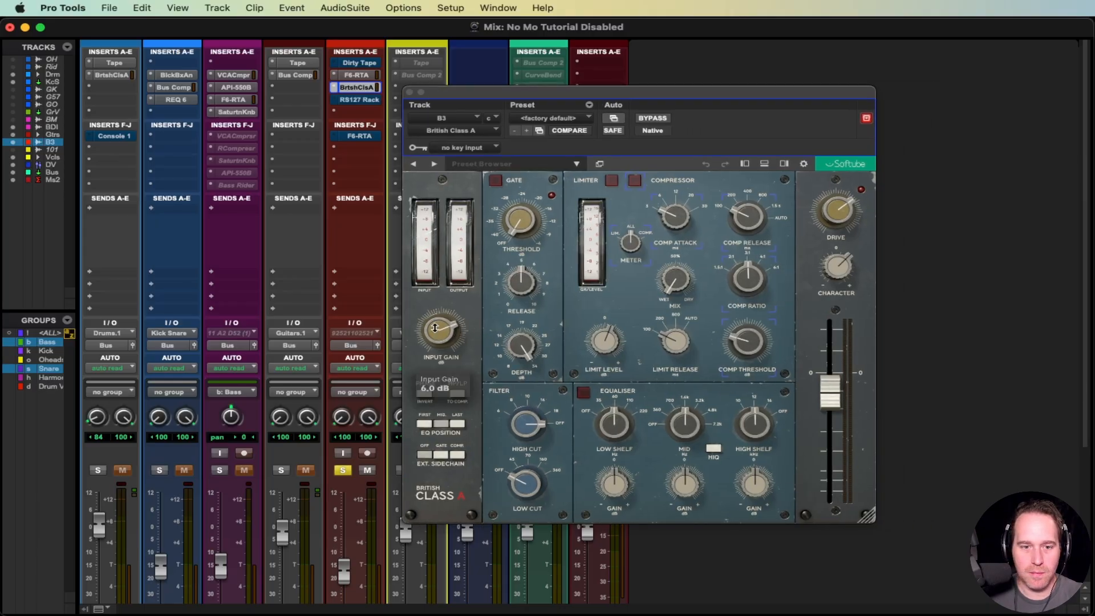
{"action": "mouse_move", "coordinate": [472, 96]}
{"action": "left_mouse_down"}
{"action": "mouse_move", "coordinate": [442, 116]}
{"action": "mouse_move", "coordinate": [480, 93]}
{"action": "left_mouse_up"}
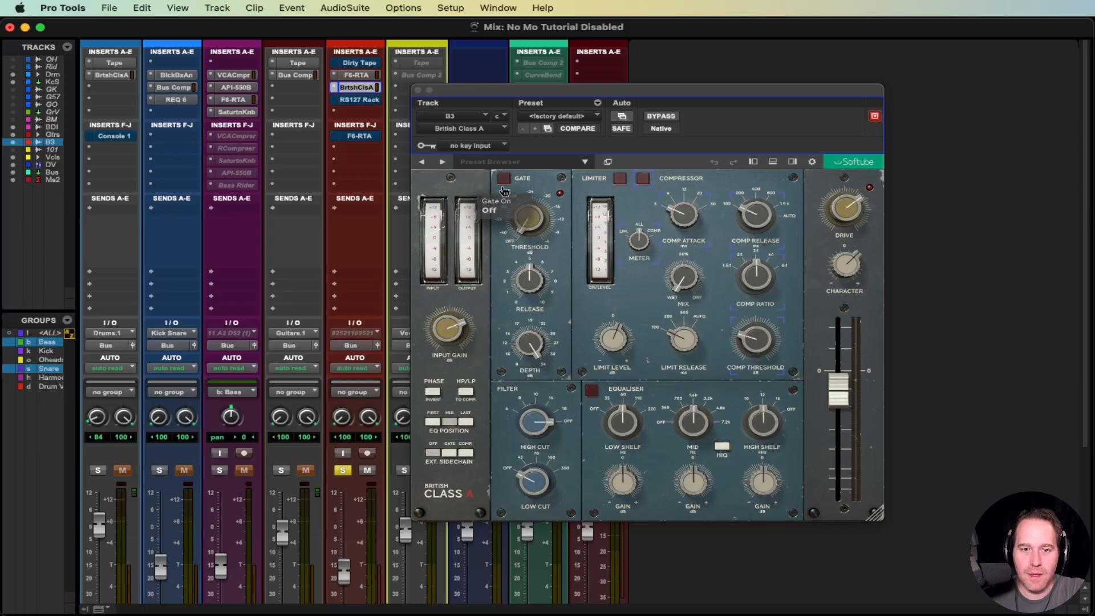
{"action": "mouse_move", "coordinate": [444, 326]}
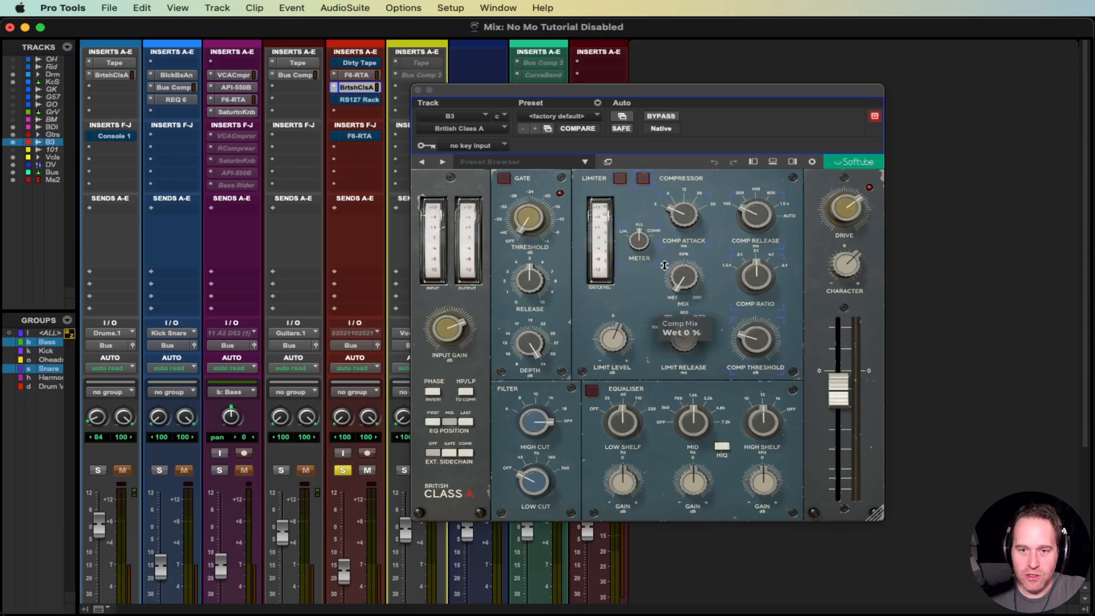
{"action": "left_click_drag", "start_coordinate": [540, 90], "coordinate": [644, 77]}
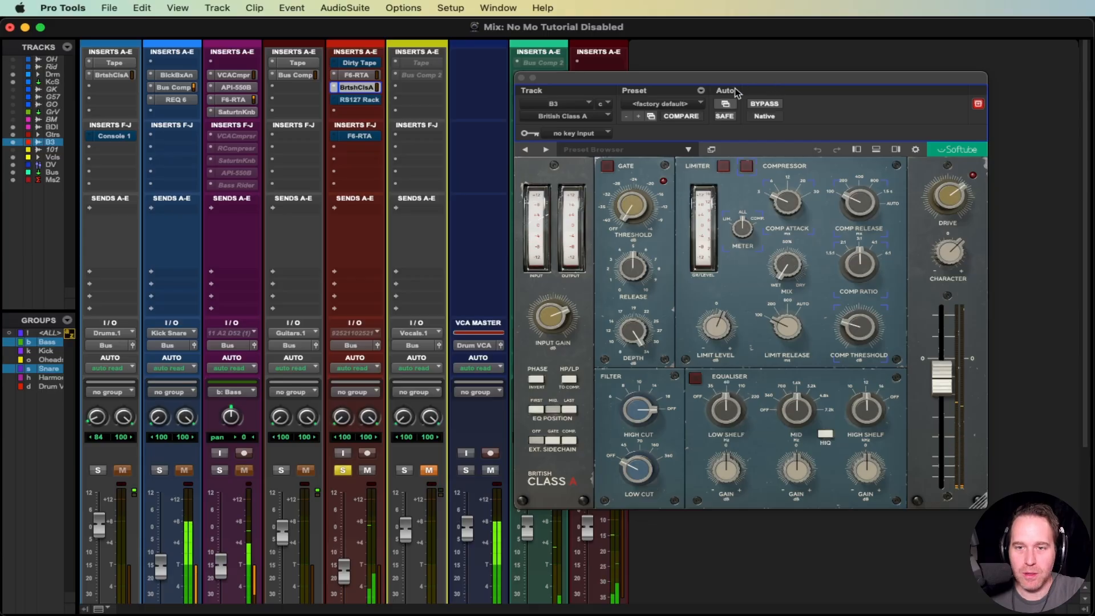
{"action": "left_click_drag", "start_coordinate": [773, 87], "coordinate": [751, 86]}
Turn British Class A's drive off, raise it to slightly past midway during playback, and compare the plug-in bypassed and active.
{"action": "left_click_drag", "start_coordinate": [928, 194], "coordinate": [938, 208]}
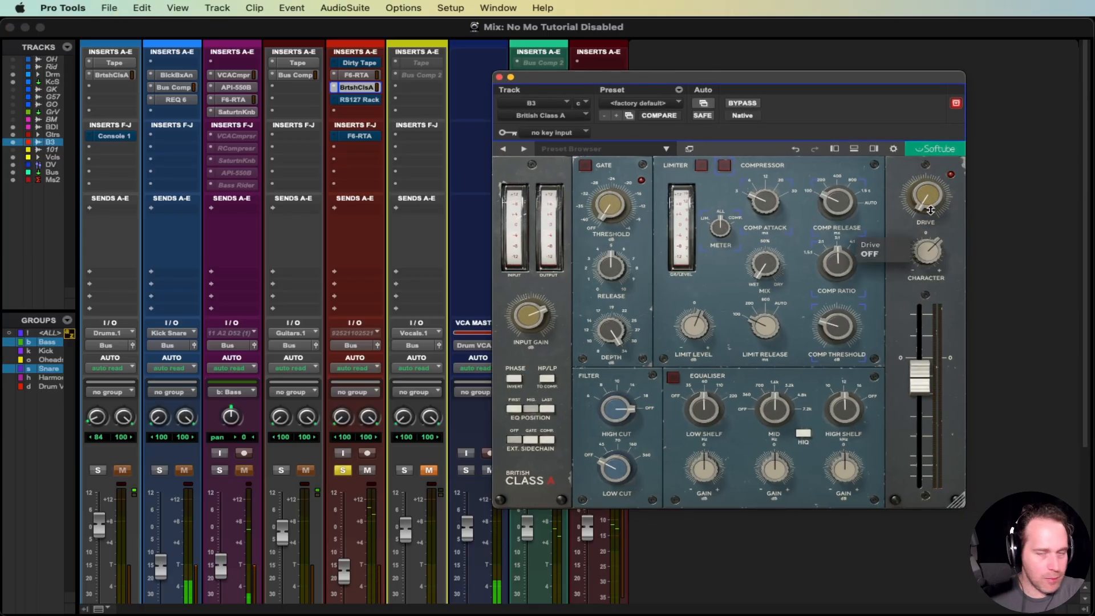
{"action": "mouse_move", "coordinate": [927, 202]}
{"action": "left_mouse_down"}
{"action": "mouse_move", "coordinate": [927, 132]}
{"action": "mouse_move", "coordinate": [931, 205]}
{"action": "mouse_move", "coordinate": [926, 189]}
{"action": "mouse_move", "coordinate": [922, 198]}
{"action": "left_mouse_up"}
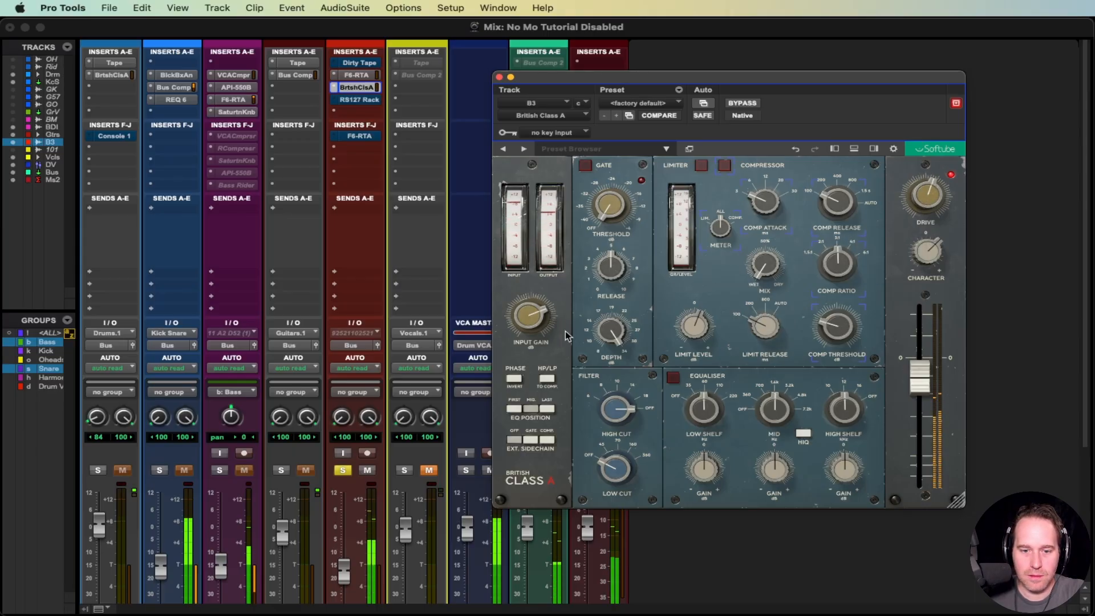
{"action": "left_click", "coordinate": [742, 104]}
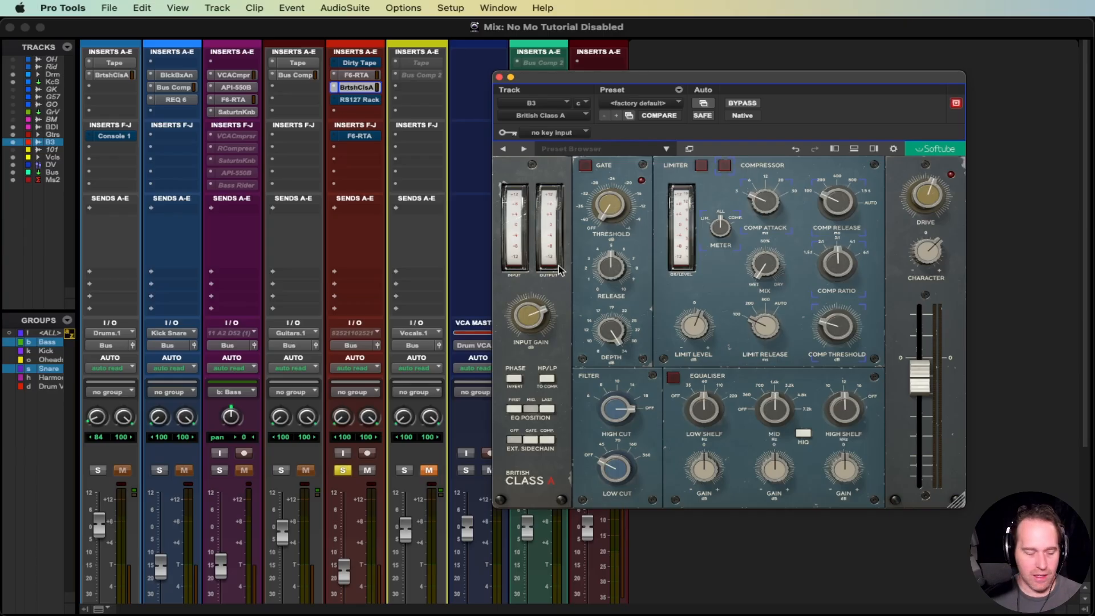
{"action": "left_click", "coordinate": [748, 104]}
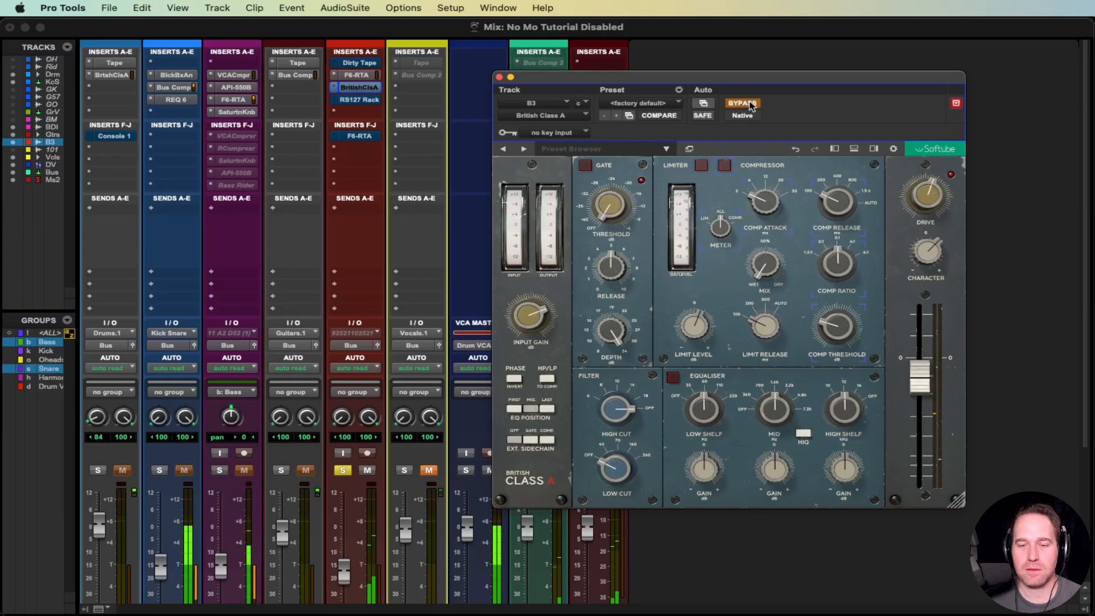
{"action": "left_click", "coordinate": [749, 104]}
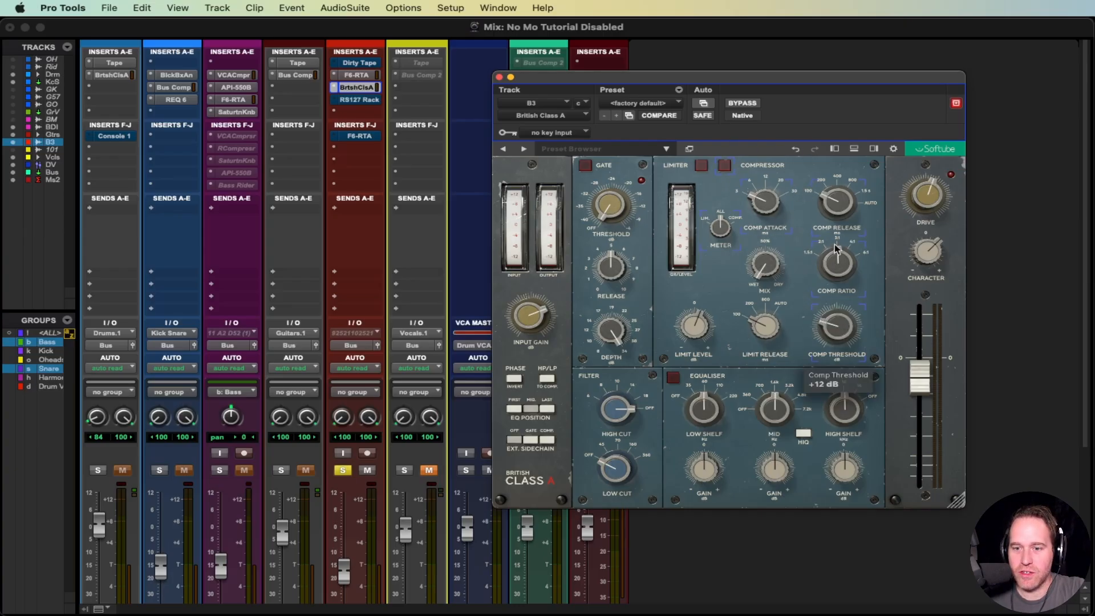
Check British Class A's gain-reduction meter in limiter mode during playback with the compressor and limiter on, ending with both switched off.
{"action": "left_click", "coordinate": [724, 165]}
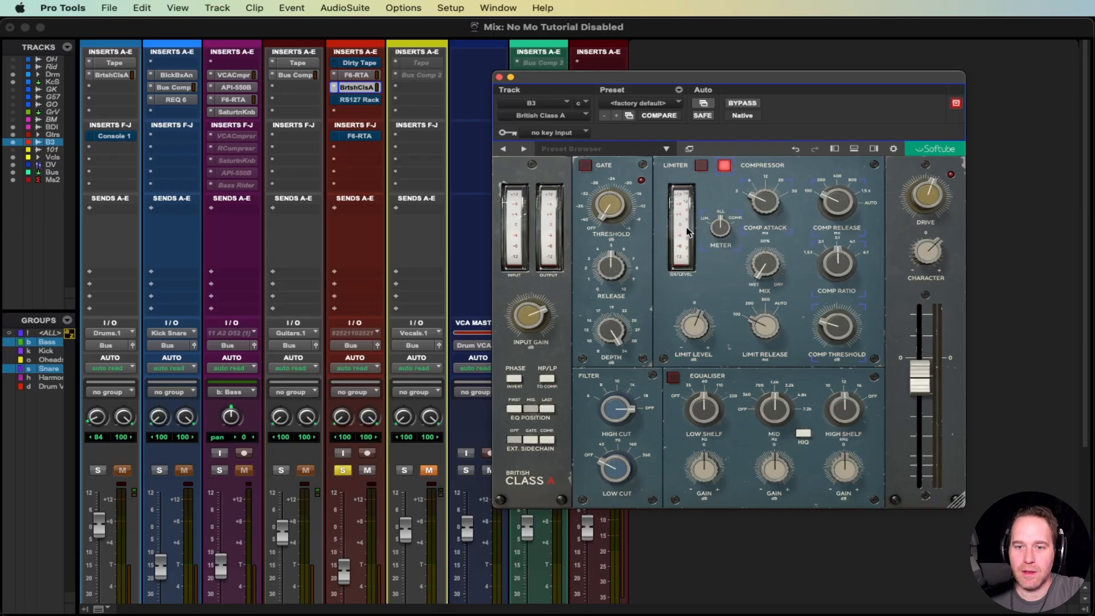
{"action": "left_click", "coordinate": [701, 164]}
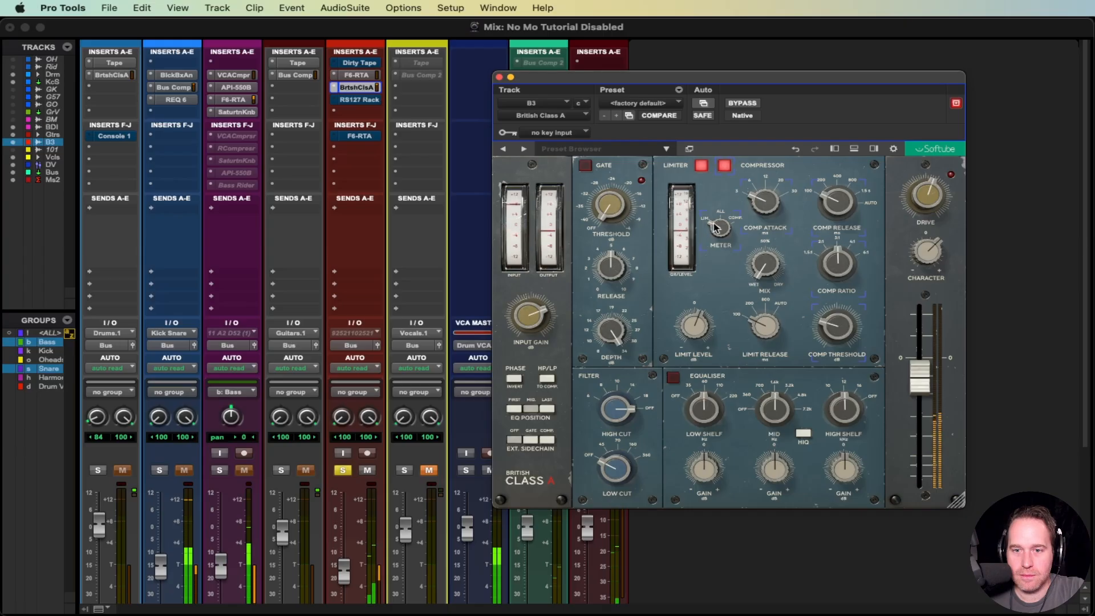
{"action": "left_click", "coordinate": [697, 166]}
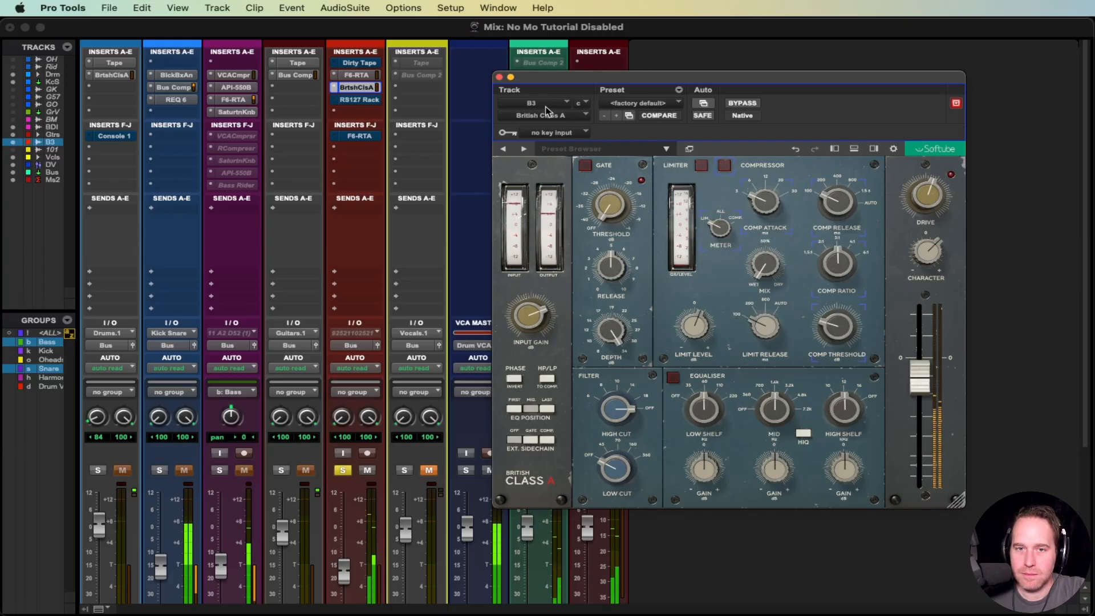
Compare B3 with British Class A bypassed and active during playback, and close the plug-in window.
{"action": "left_click", "coordinate": [742, 103]}
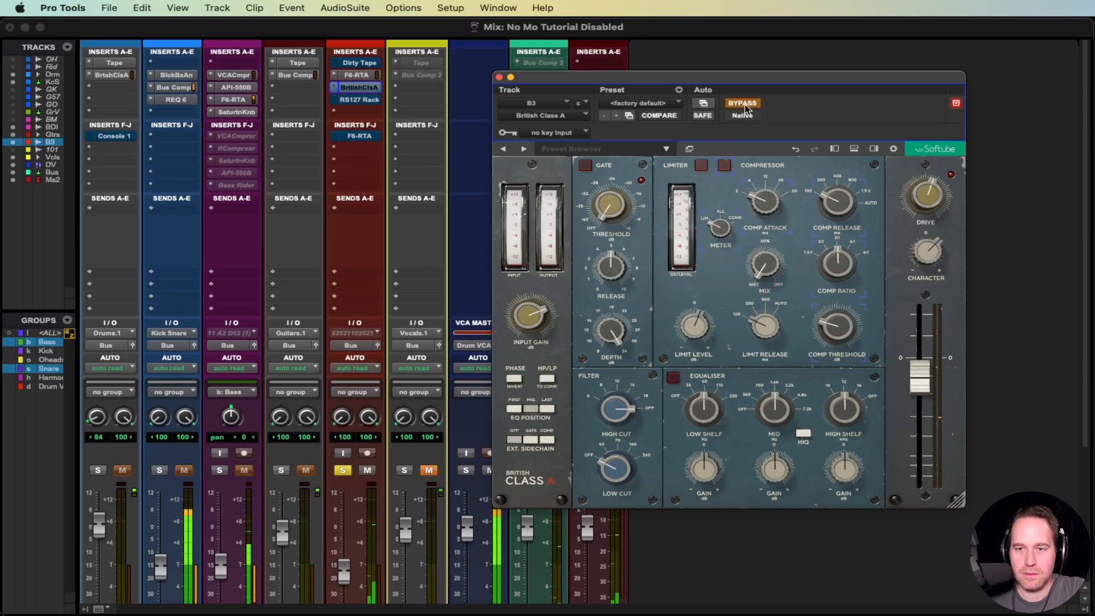
{"action": "left_click", "coordinate": [742, 103]}
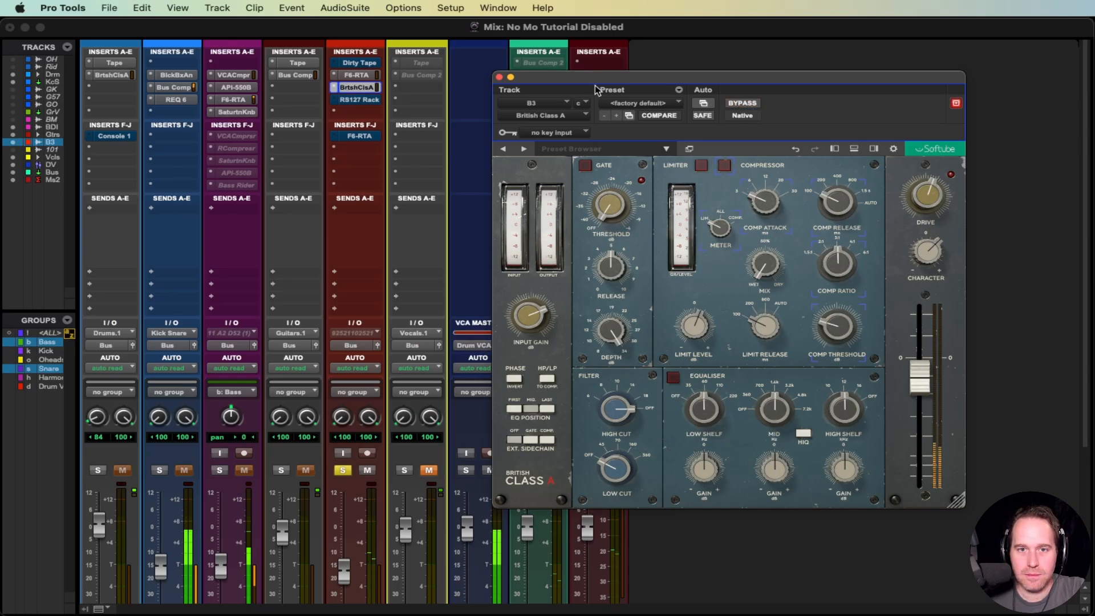
{"action": "left_click", "coordinate": [499, 77]}
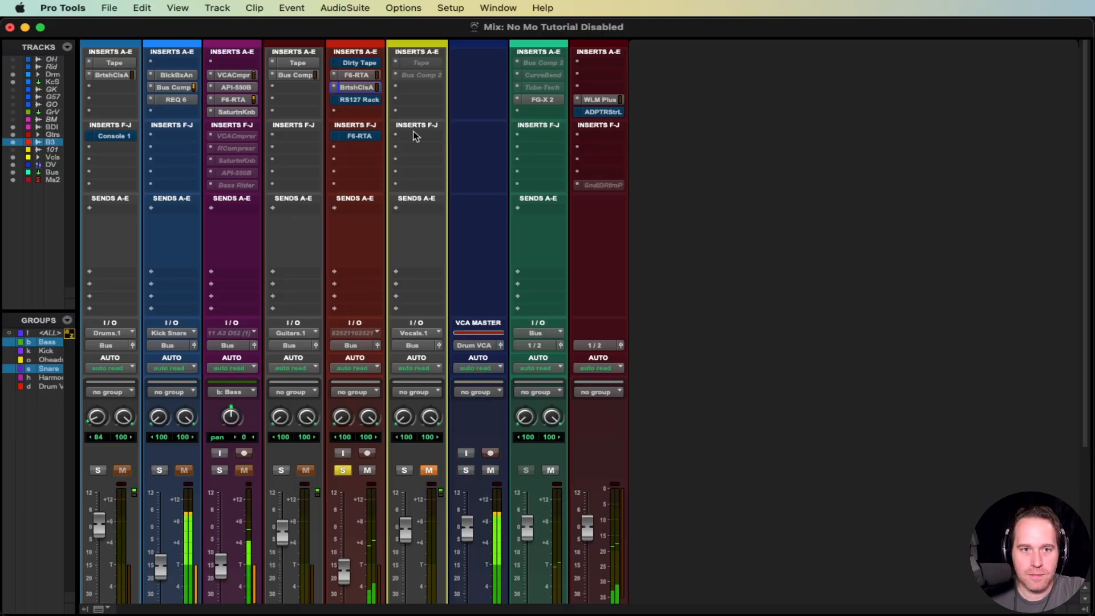
Open Dirty Tape on B3 clear of the inserts, and take it out of bypass with the track unsoloed in the full mix.
{"action": "left_click", "coordinate": [356, 136]}
{"action": "left_click", "coordinate": [352, 64]}
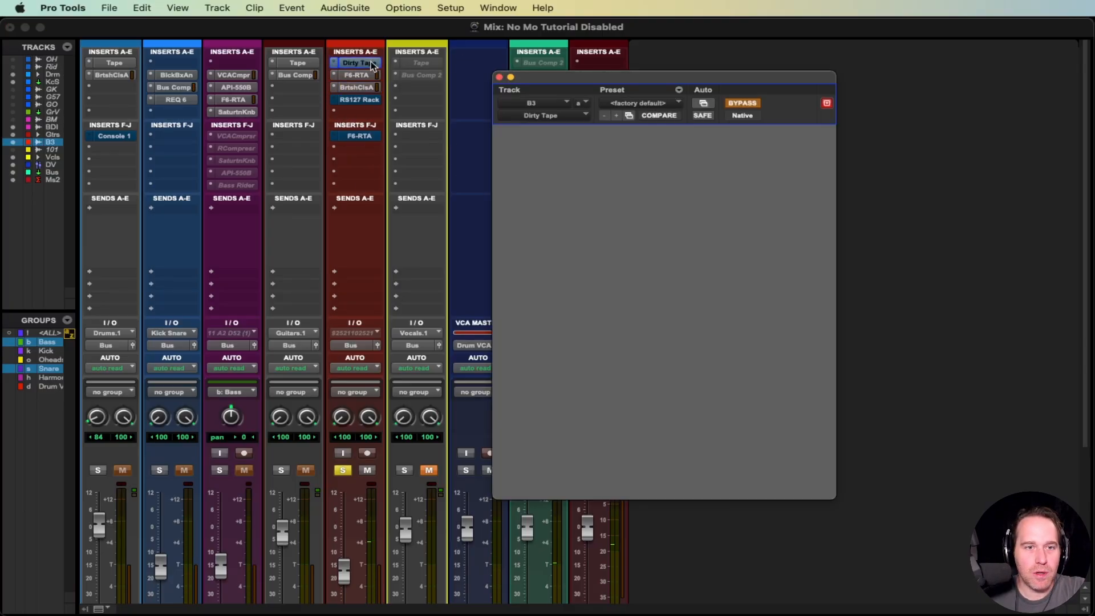
{"action": "left_click_drag", "start_coordinate": [558, 82], "coordinate": [698, 97]}
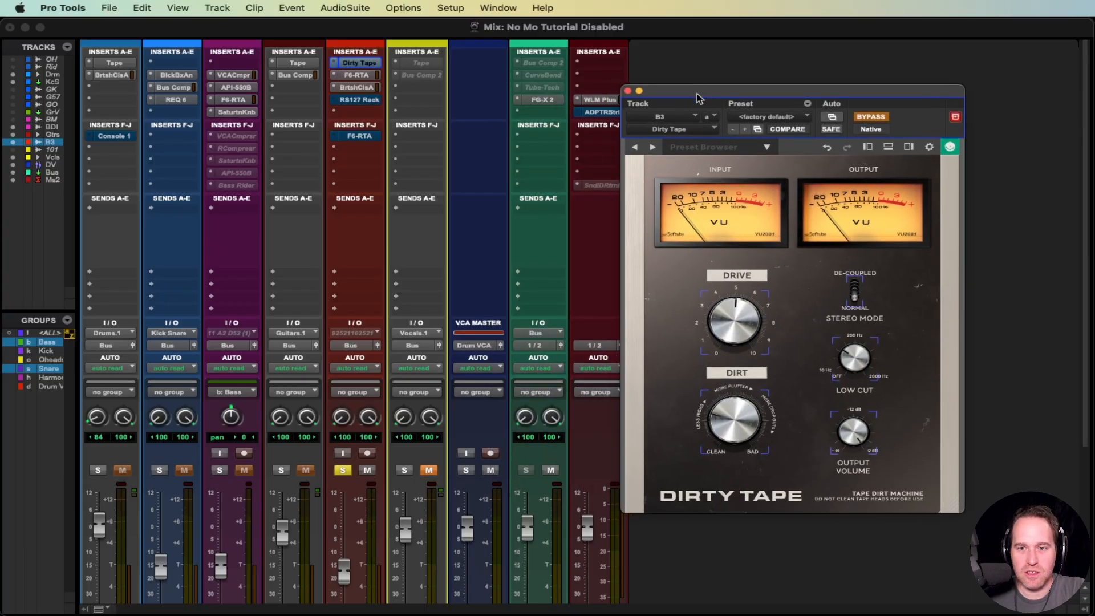
{"action": "left_click", "coordinate": [344, 471]}
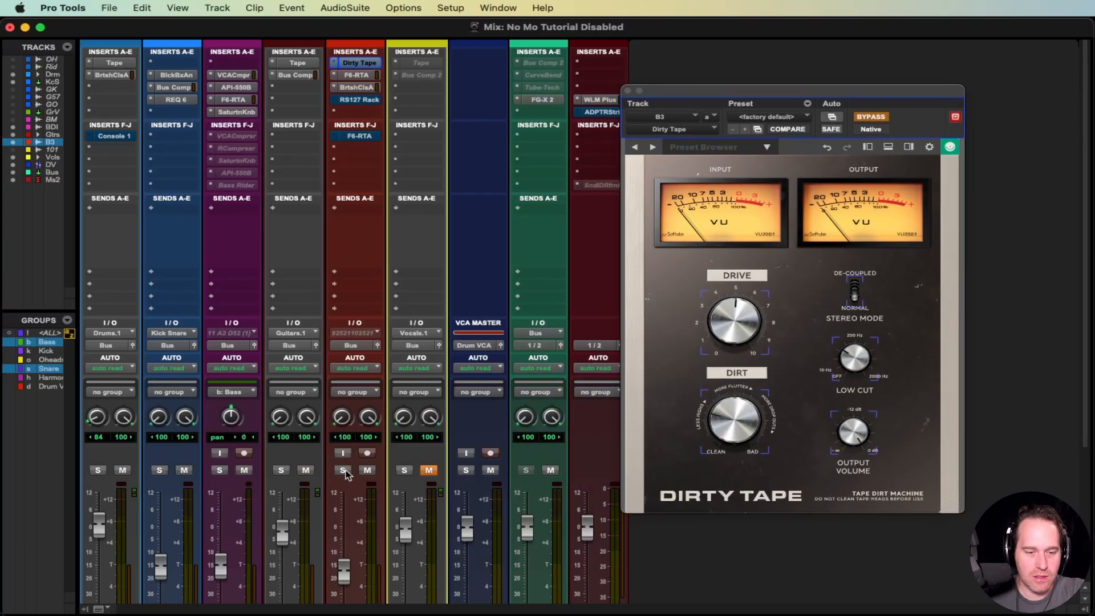
{"action": "key", "text": "space"}
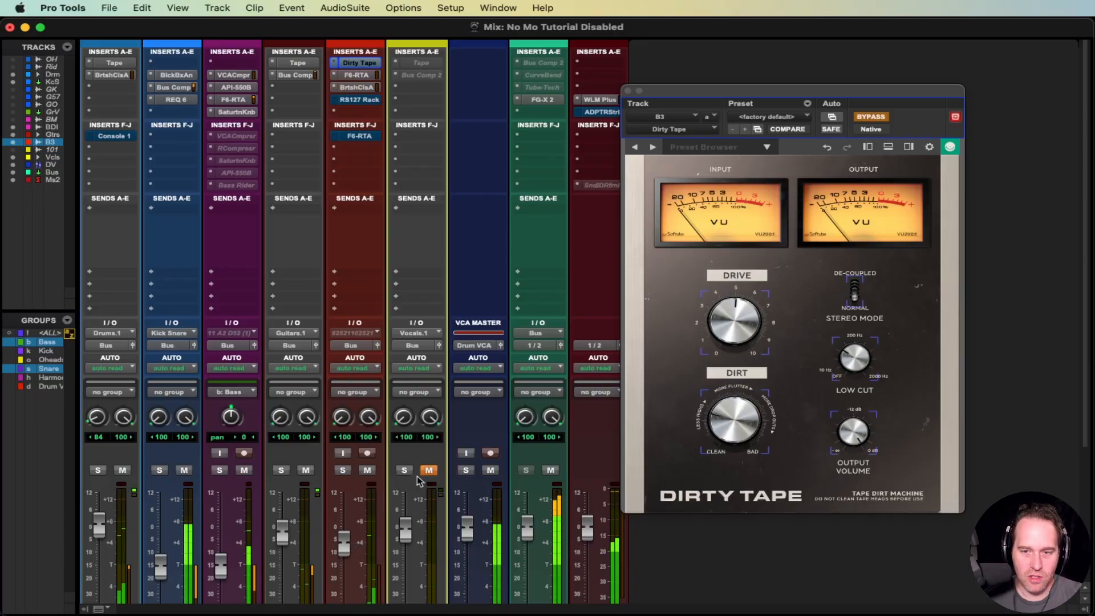
{"action": "left_click", "coordinate": [872, 117]}
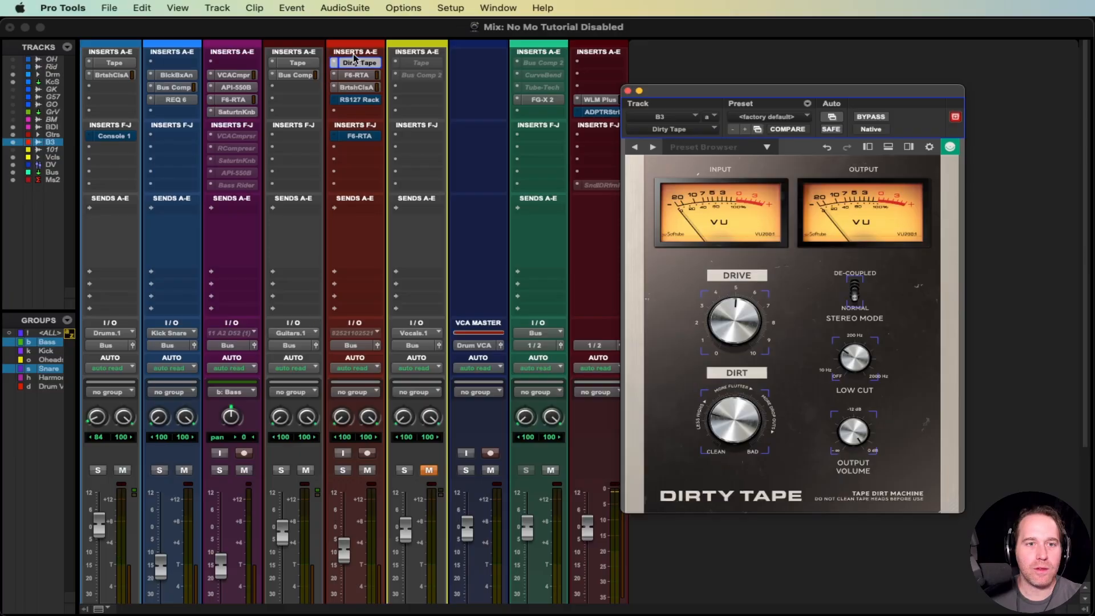
Solo B3, compare its Dirty Tape insert bypassed and active during playback, and close the plug-in window.
{"action": "left_click", "coordinate": [343, 471]}
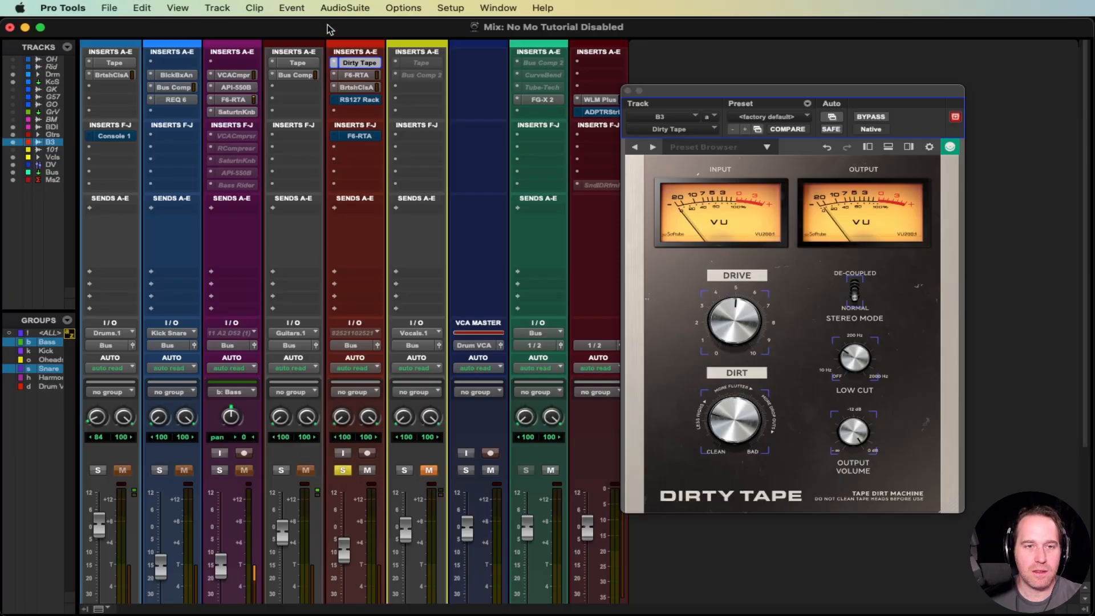
{"action": "left_click", "coordinate": [359, 64], "text": "super"}
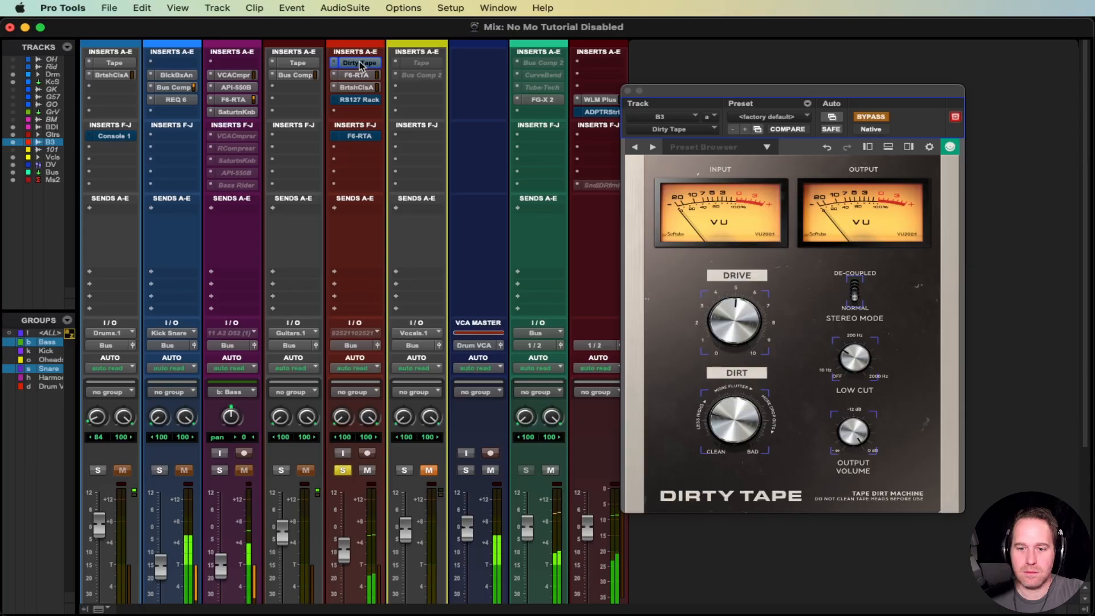
{"action": "left_click", "coordinate": [359, 63], "text": "super"}
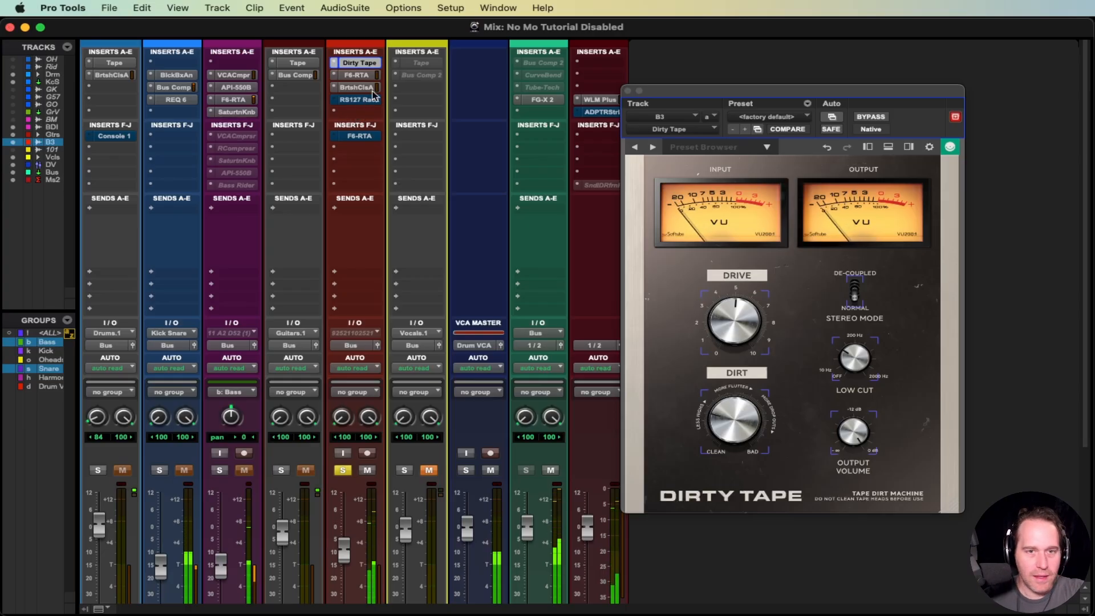
{"action": "left_click", "coordinate": [628, 91]}
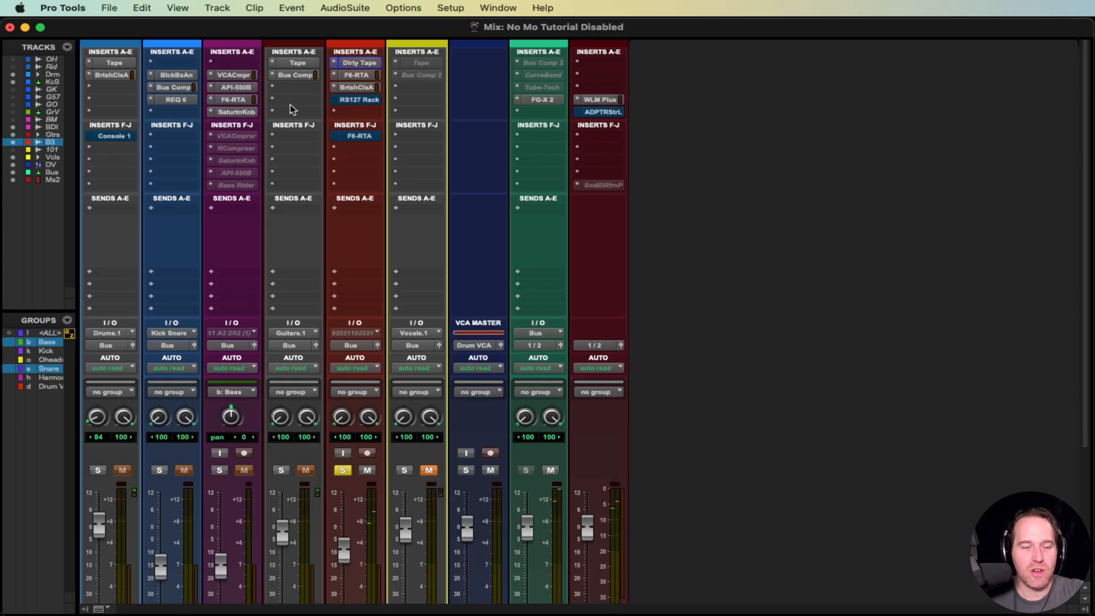
Open Abbey Road RS127 Rack on B3, unsolo the track, and move the plug-in window clear of the mixer channels.
{"action": "left_click", "coordinate": [357, 100]}
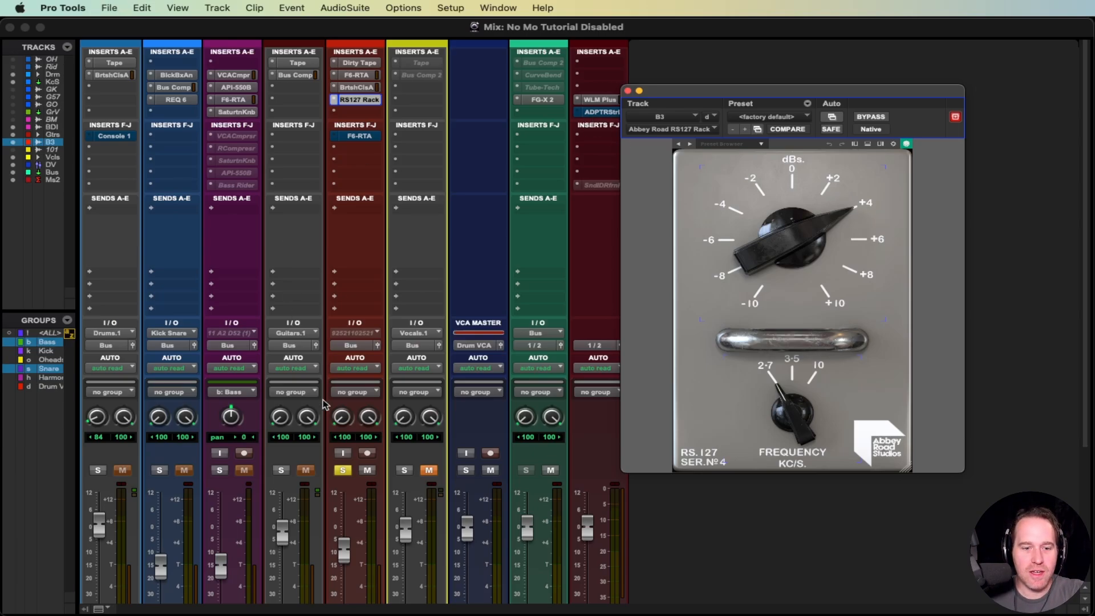
{"action": "left_click", "coordinate": [343, 468]}
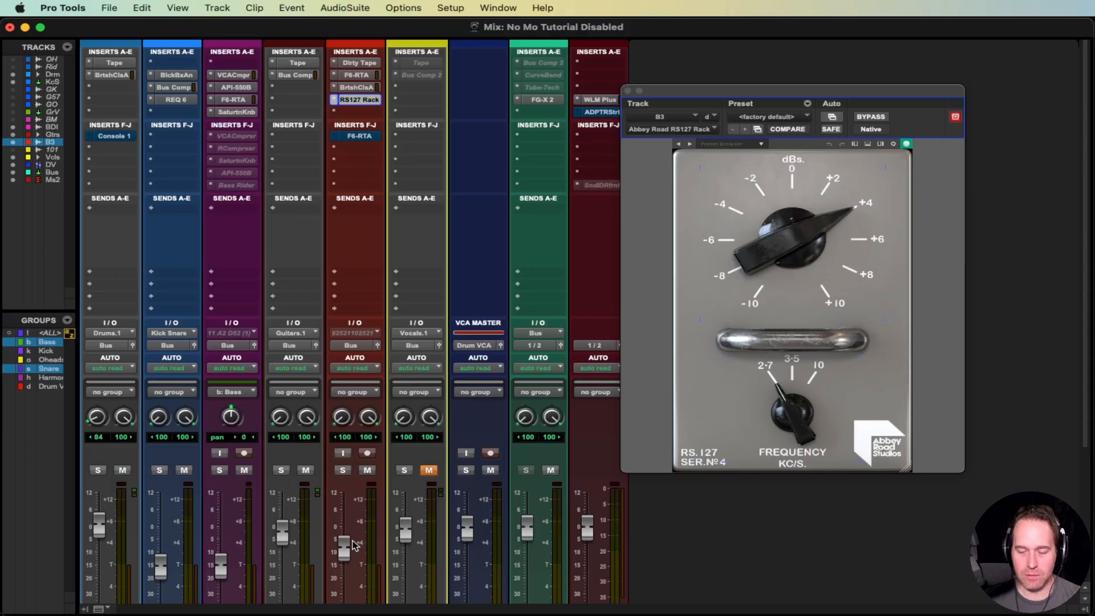
{"action": "mouse_move", "coordinate": [778, 393]}
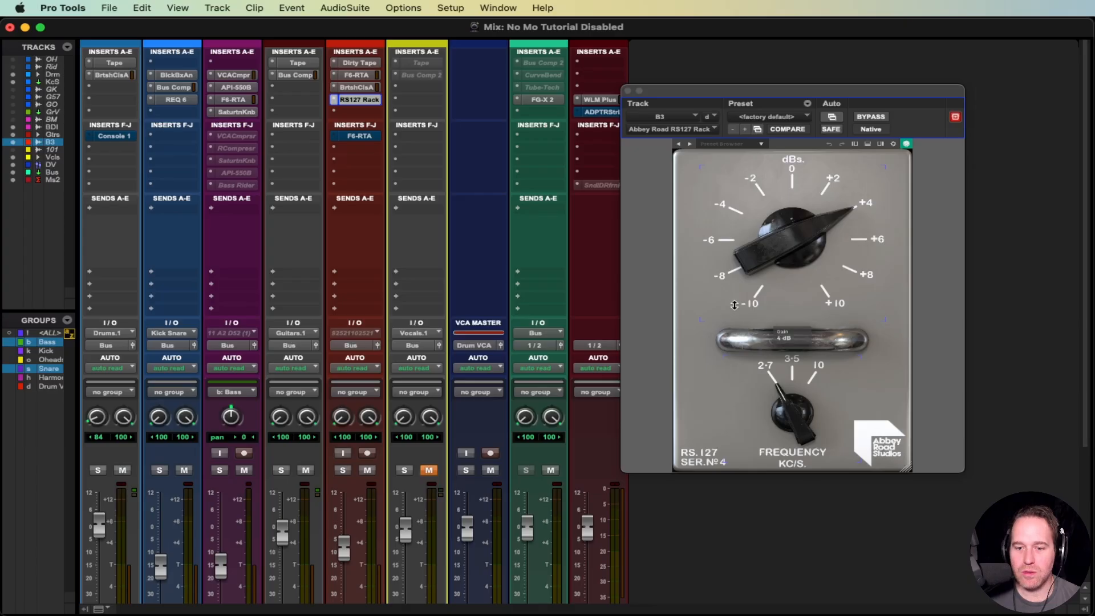
{"action": "left_click_drag", "start_coordinate": [740, 97], "coordinate": [764, 73]}
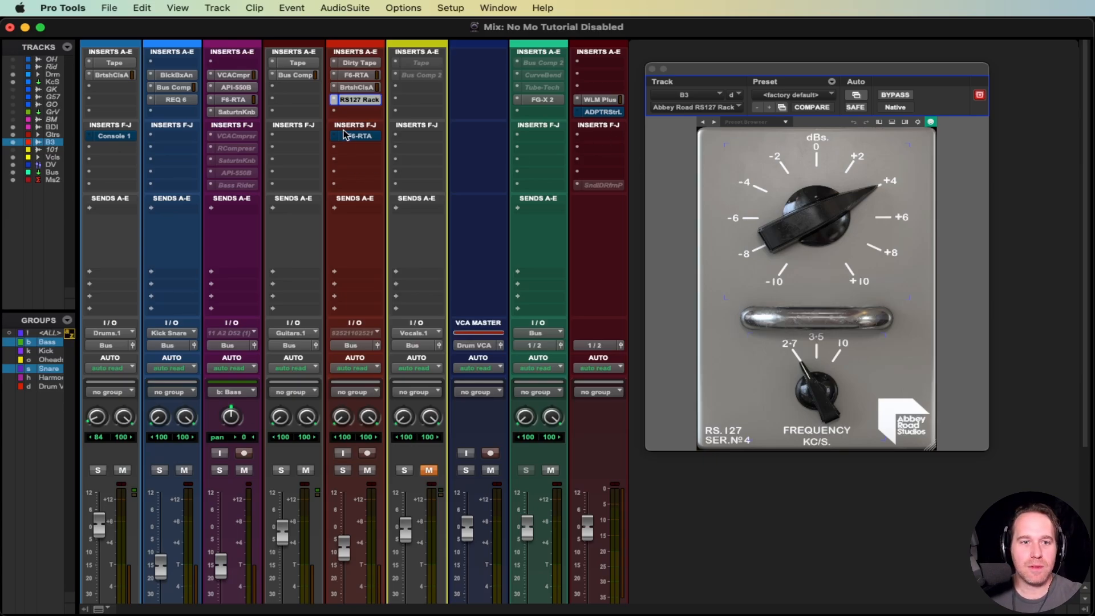
Compare B3's RS127 Rack bypassed and active during full-mix playback, and solo B3.
{"action": "left_click", "coordinate": [354, 103], "text": "super"}
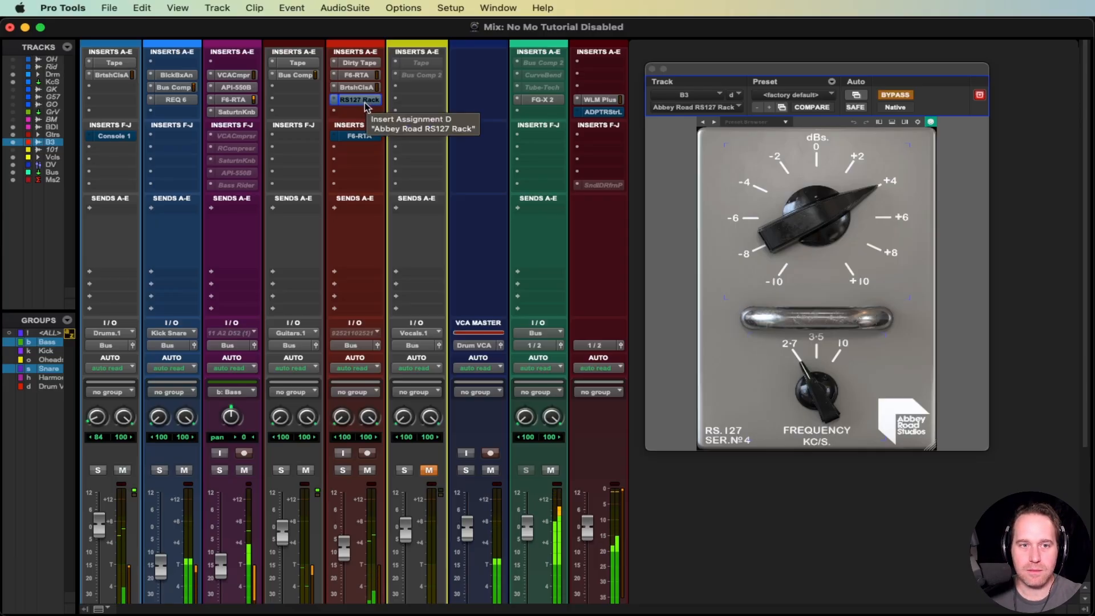
{"action": "left_click", "coordinate": [365, 106], "text": "super"}
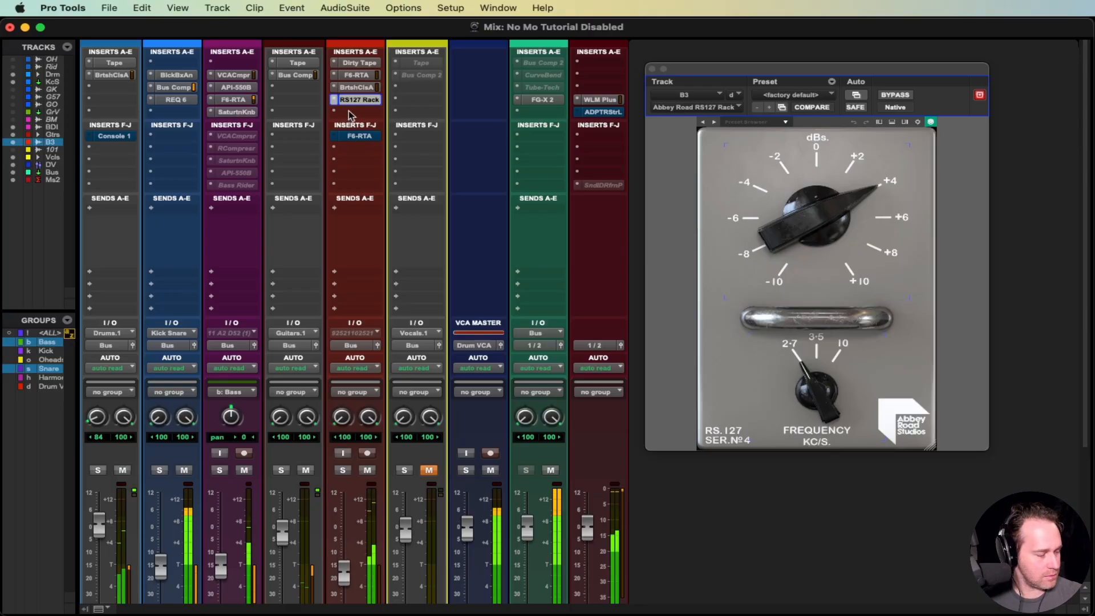
{"action": "left_click", "coordinate": [343, 469]}
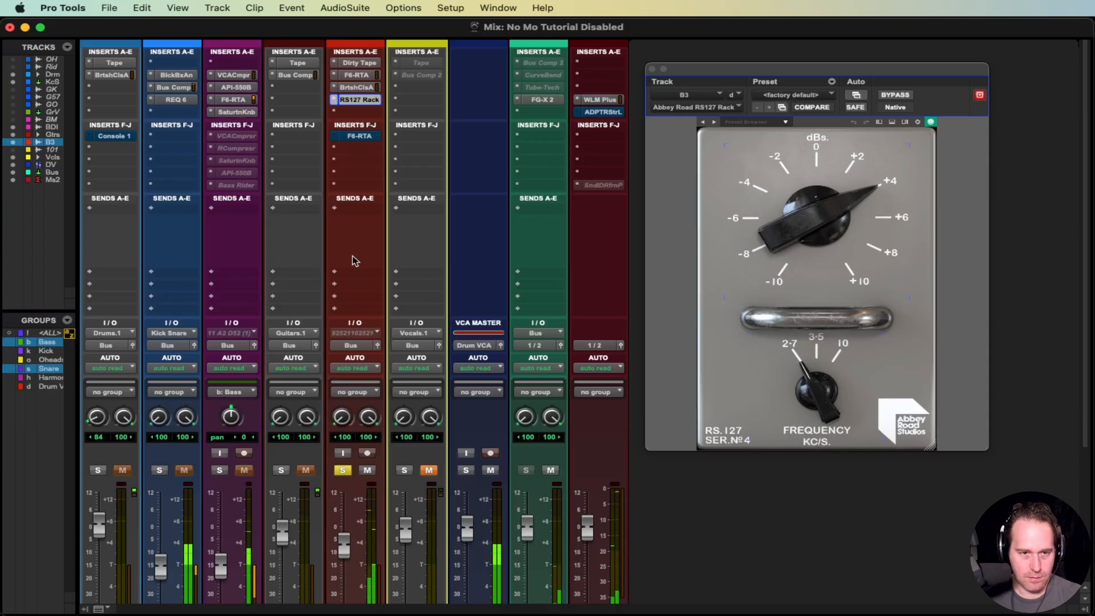
Compare B3's RS127 Rack bypassed and active in solo, moving its plug-in window further from the inserts.
{"action": "left_click", "coordinate": [359, 103], "text": "super"}
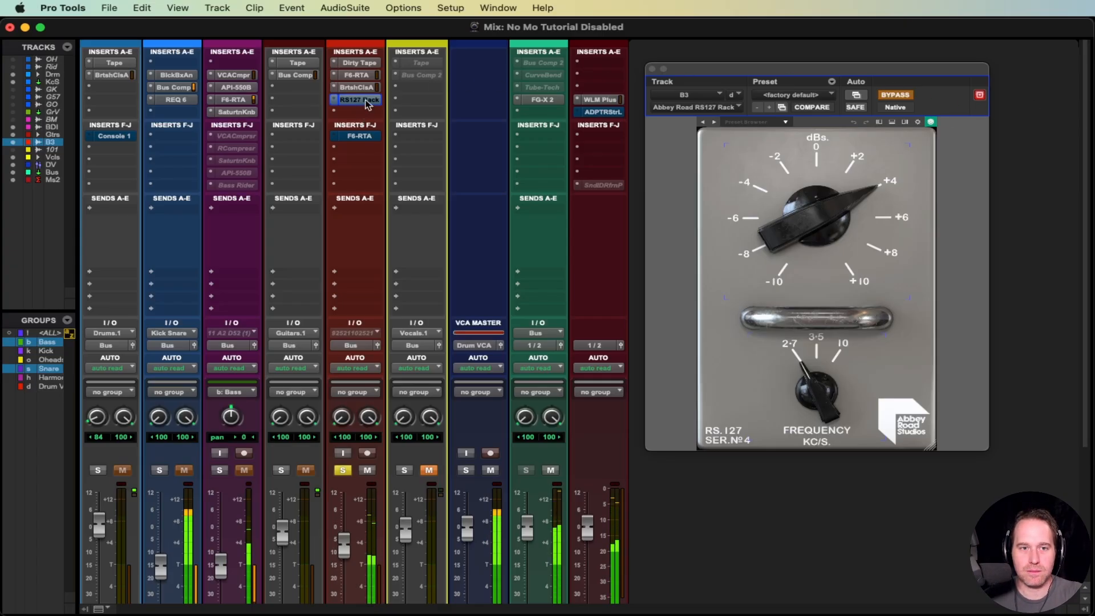
{"action": "left_click", "coordinate": [365, 103], "text": "super"}
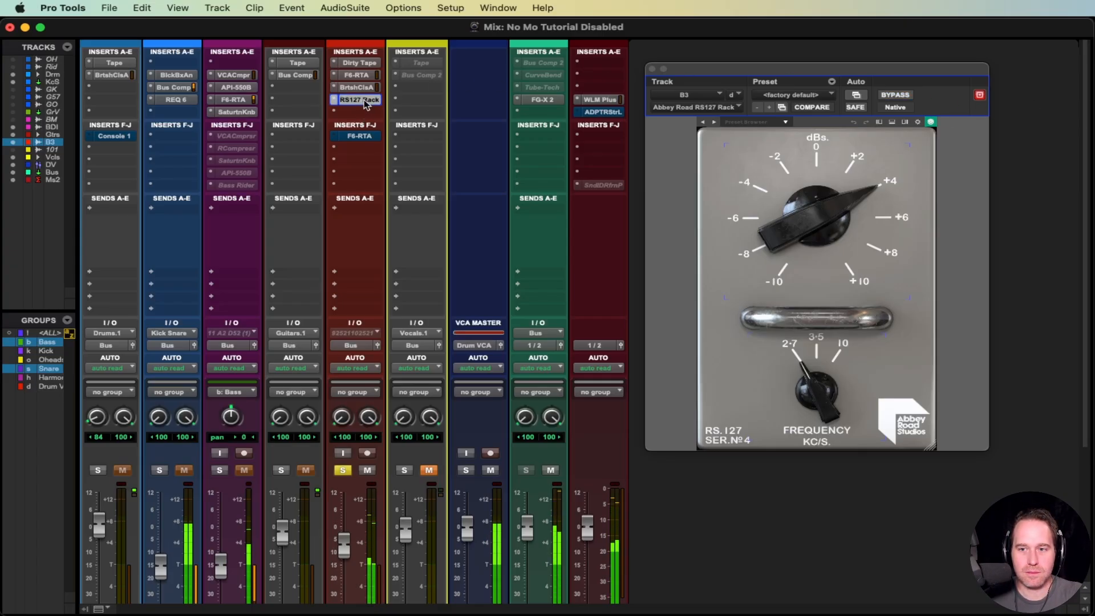
{"action": "left_click_drag", "start_coordinate": [936, 84], "coordinate": [905, 135]}
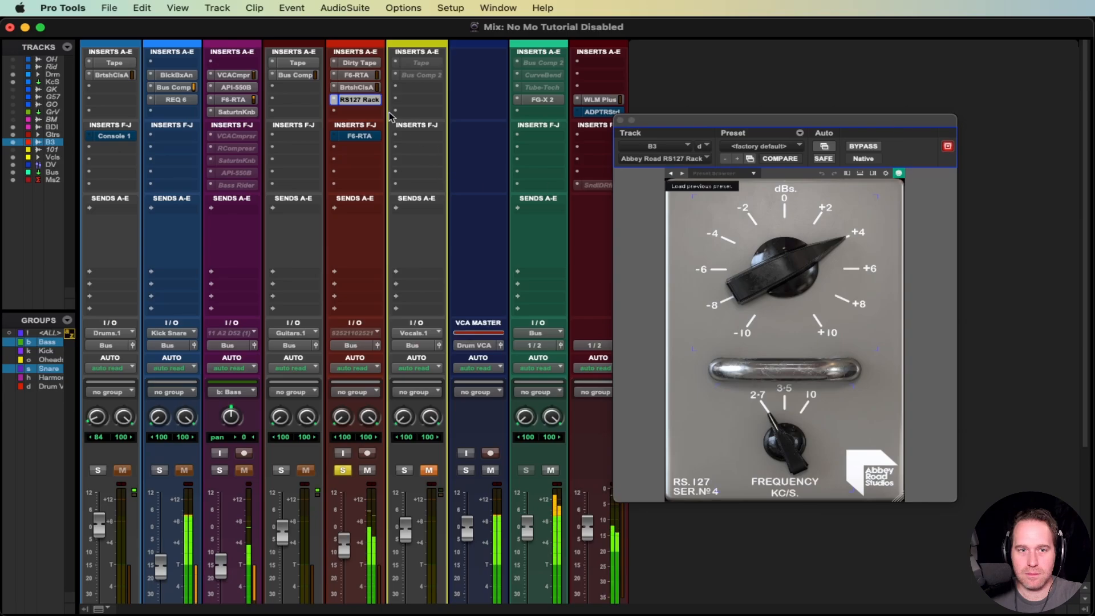
{"action": "left_click", "coordinate": [357, 104], "text": "super"}
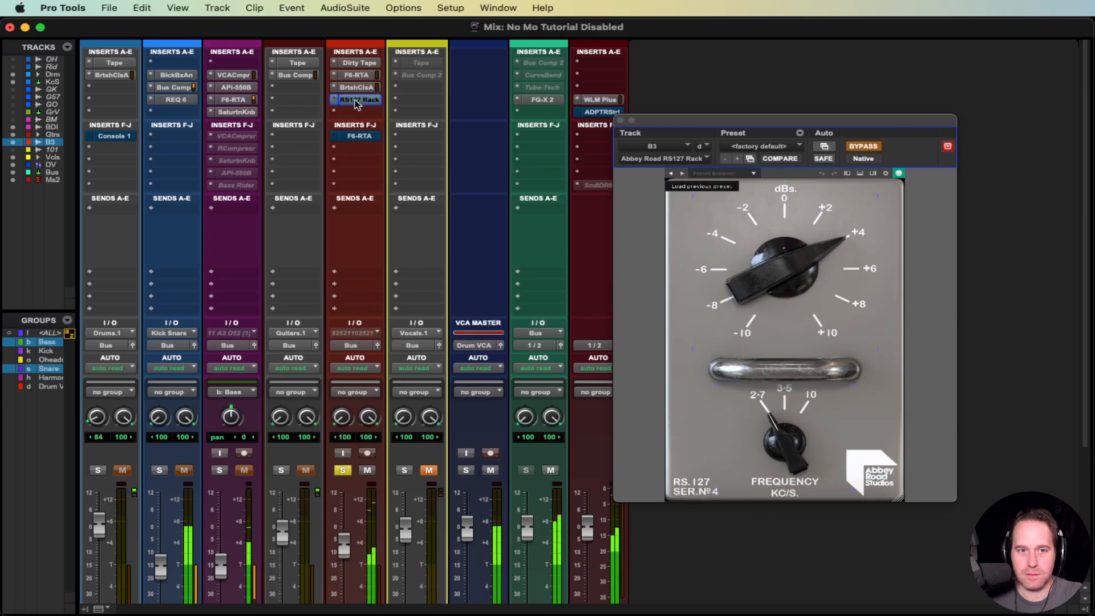
{"action": "left_click", "coordinate": [357, 103], "text": "super"}
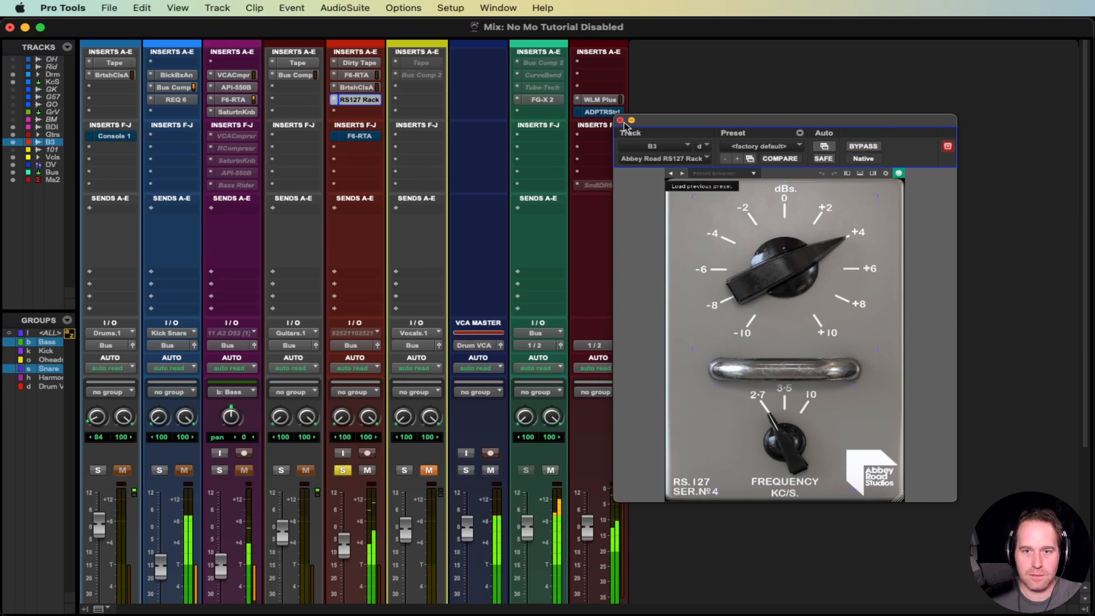
Open the second F6-RTA insert on B3, take it out of bypass, and audition its band 2 during playback.
{"action": "left_click", "coordinate": [349, 141]}
{"action": "left_click_drag", "start_coordinate": [668, 122], "coordinate": [567, 135]}
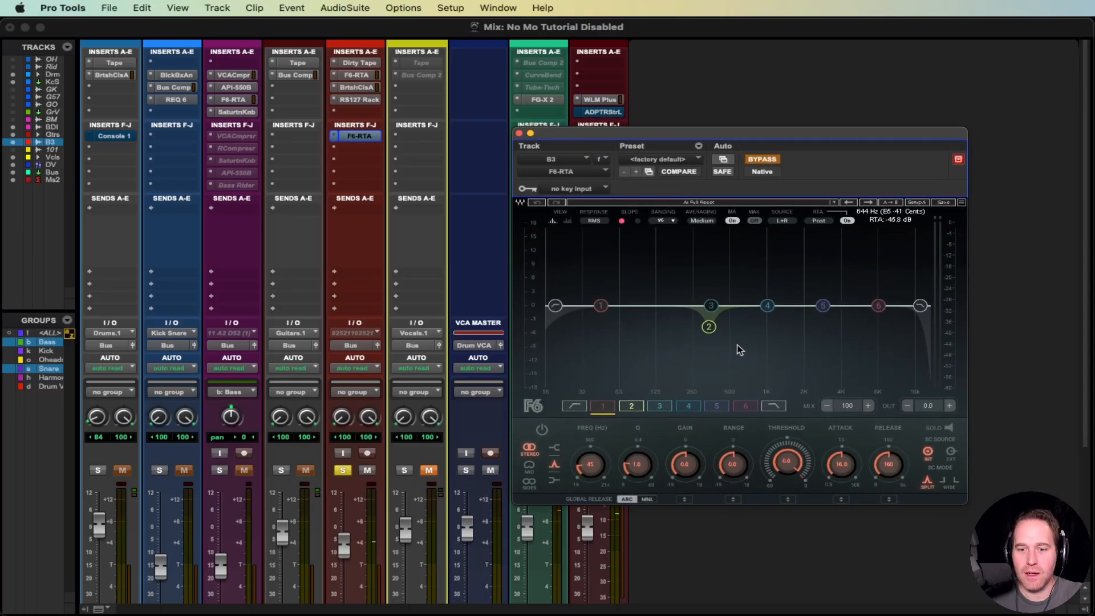
{"action": "left_click", "coordinate": [632, 408]}
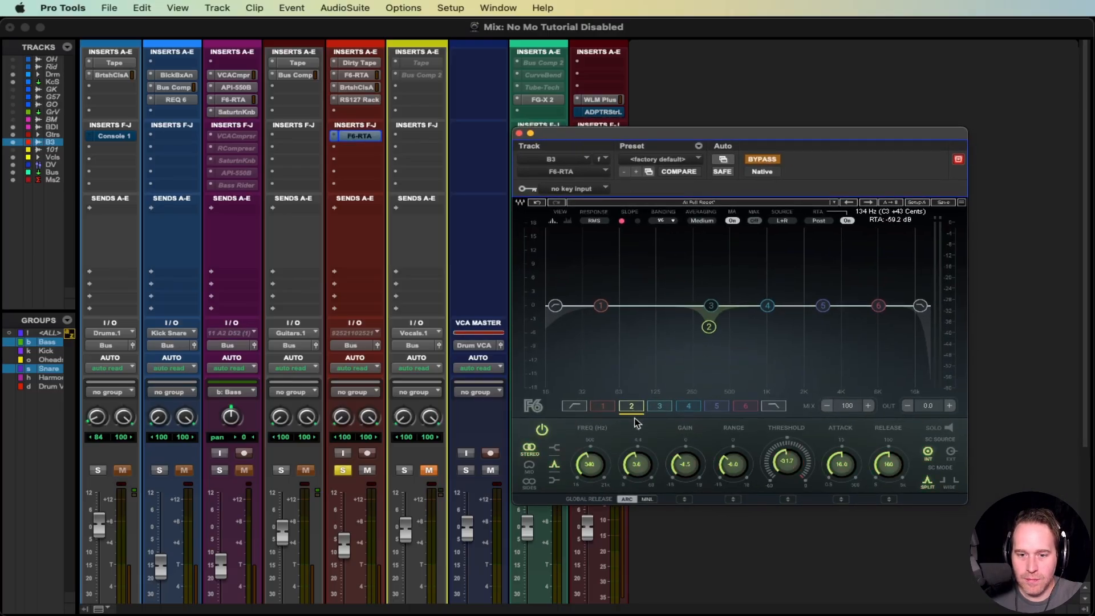
{"action": "left_click", "coordinate": [762, 159]}
{"action": "key", "text": "space"}
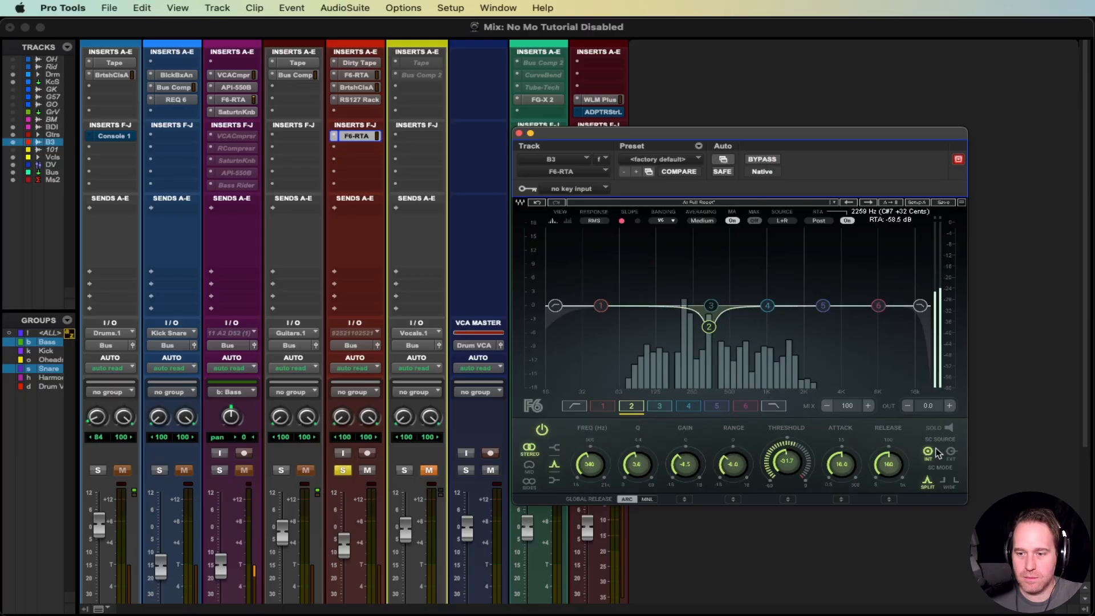
{"action": "left_click", "coordinate": [948, 428]}
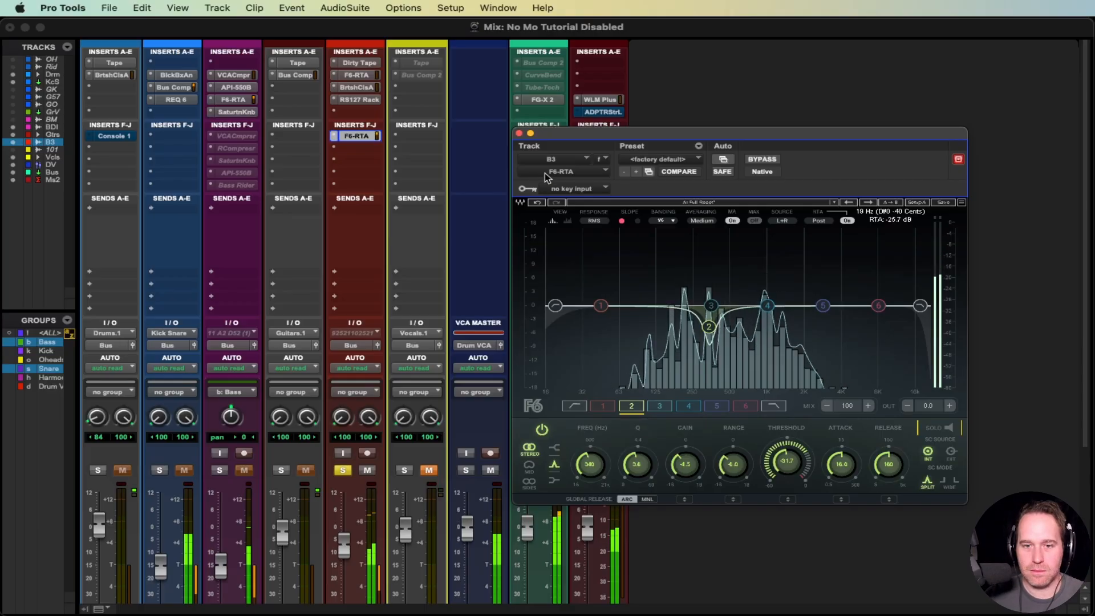
Compare B3's second F6-RTA bypassed and active during soloed playback, and close its plug-in window.
{"action": "left_click", "coordinate": [766, 161]}
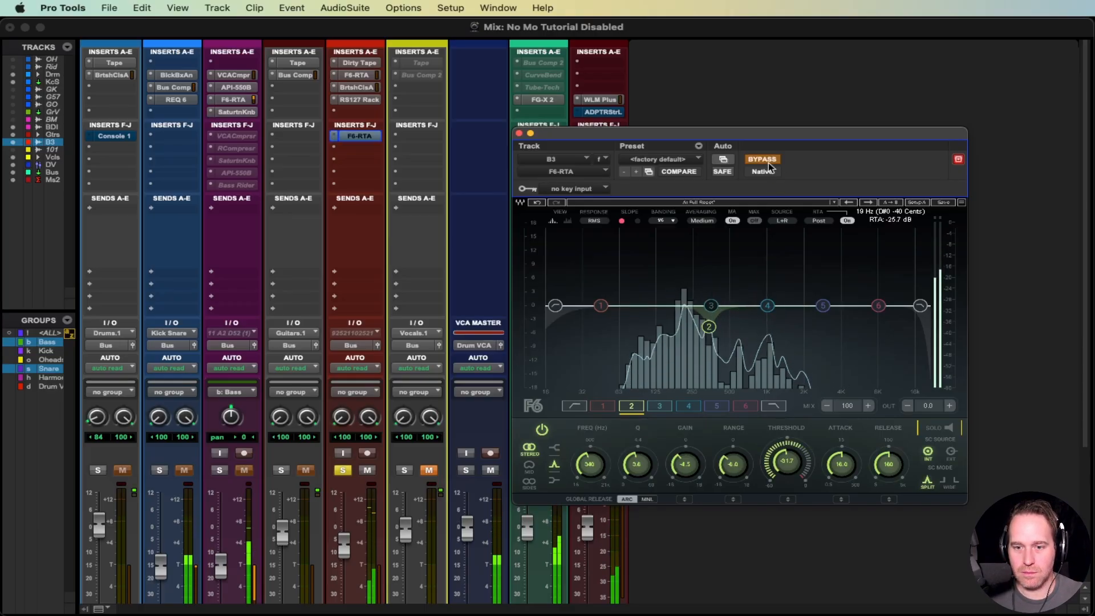
{"action": "left_click", "coordinate": [766, 161]}
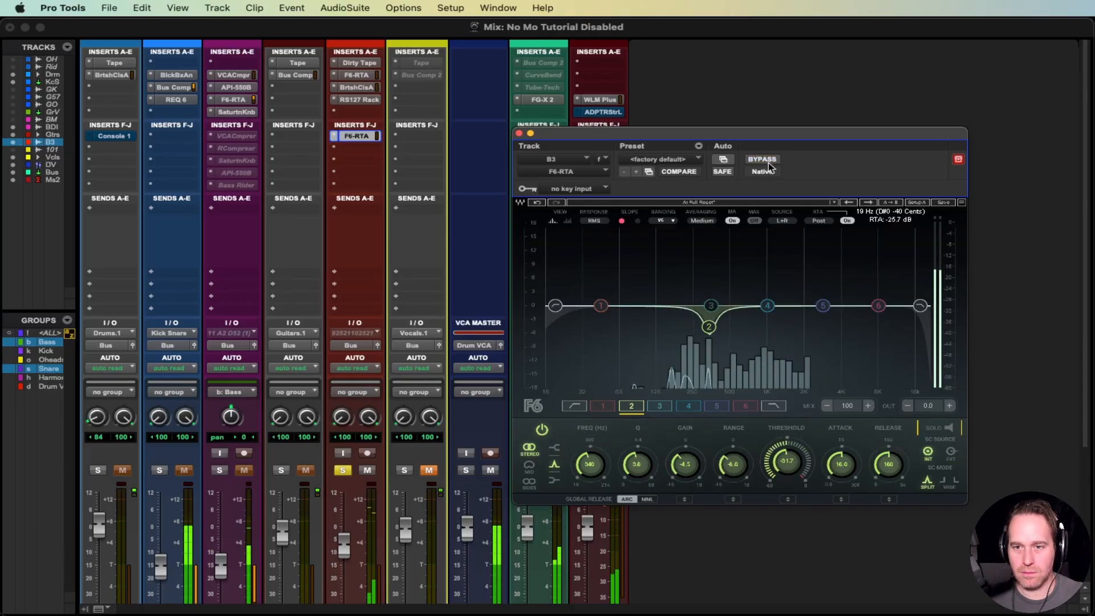
{"action": "left_click", "coordinate": [518, 133]}
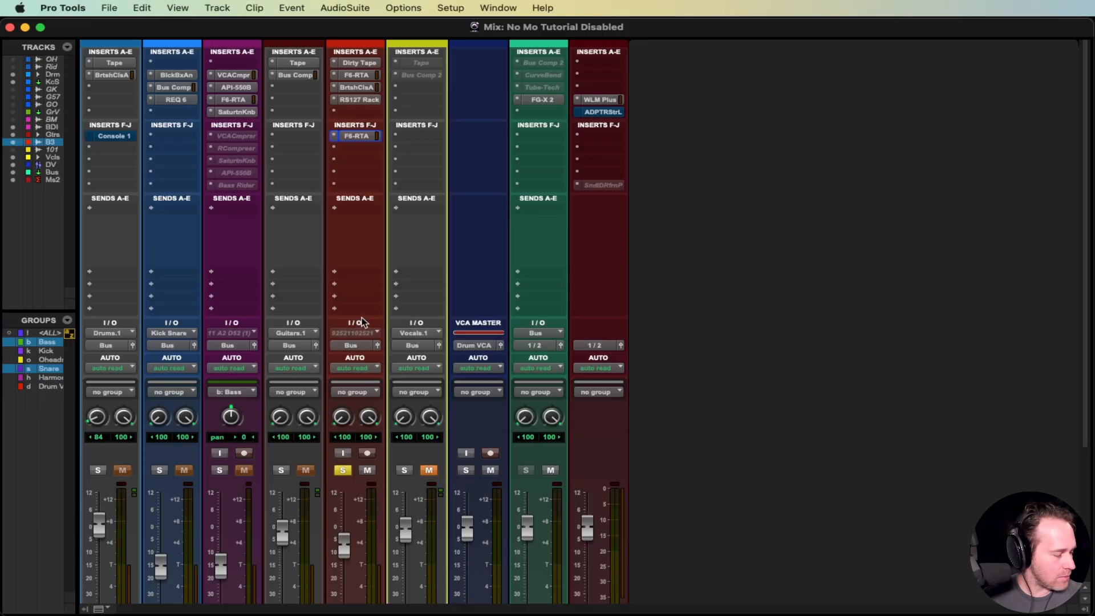
Bypass all five plug-ins on B3 and insert a stereo REQ 6 multichannel EQ in insert slot H.
{"action": "left_click", "coordinate": [345, 138], "text": "super"}
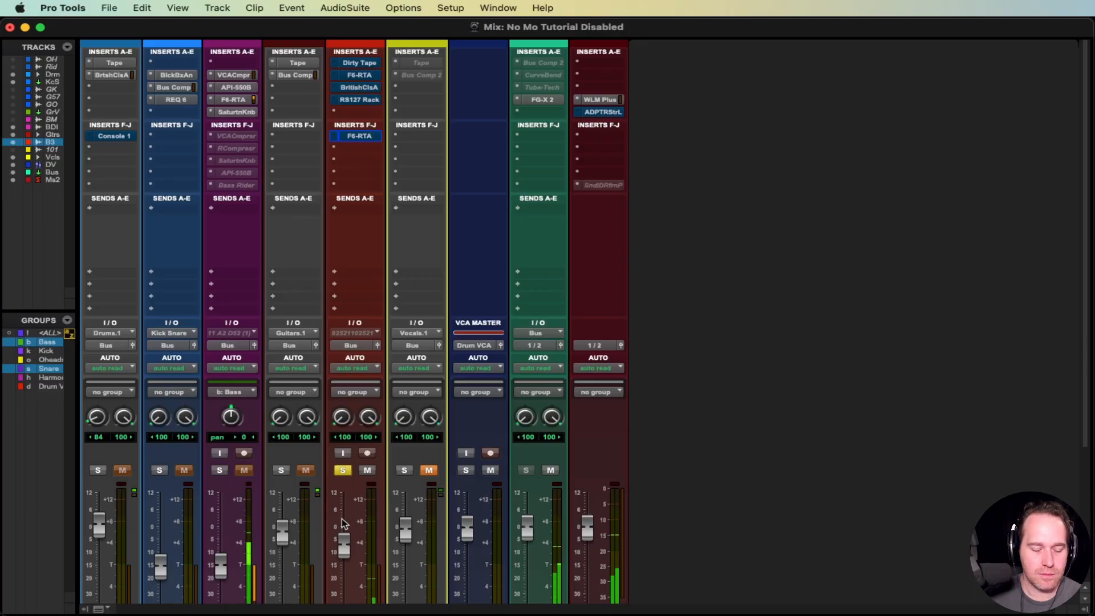
{"action": "left_click", "coordinate": [396, 165]}
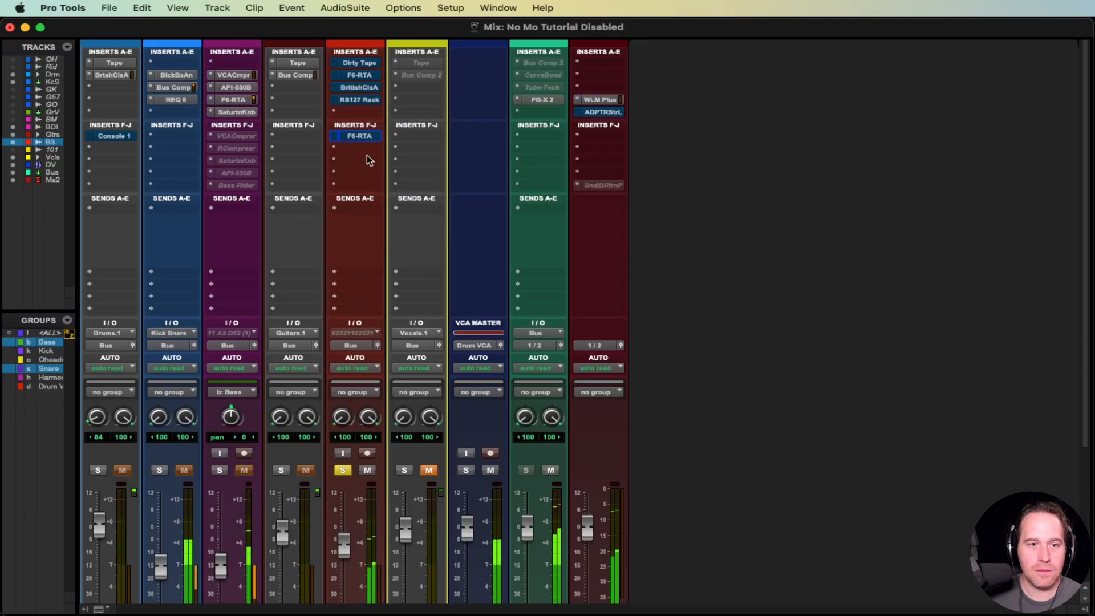
{"action": "left_click", "coordinate": [367, 155]}
{"action": "mouse_move", "coordinate": [417, 161]}
{"action": "mouse_move", "coordinate": [525, 185]}
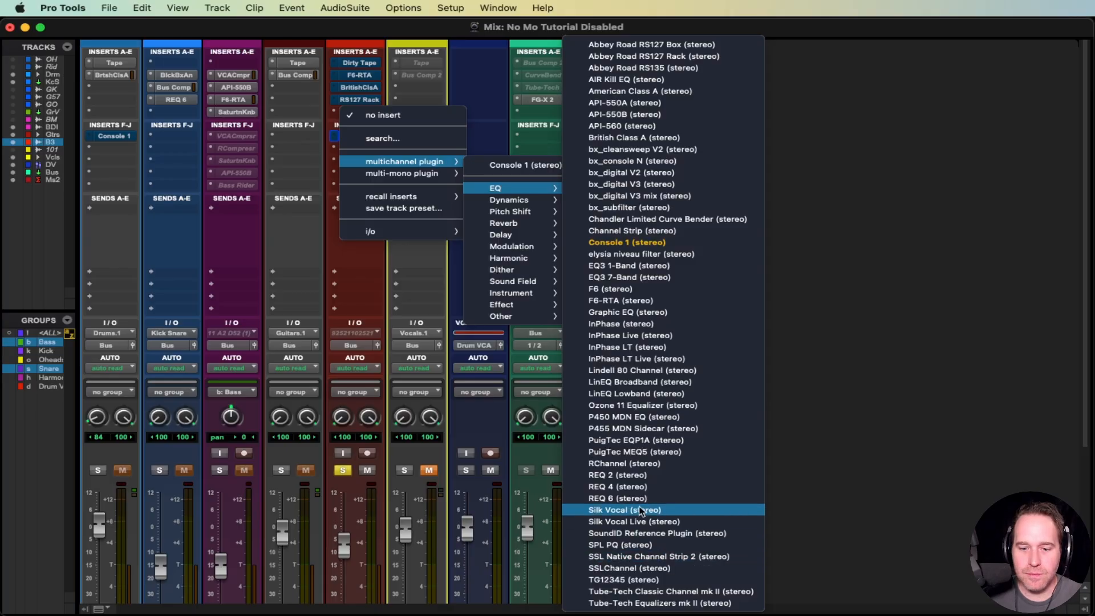
{"action": "left_click", "coordinate": [653, 498]}
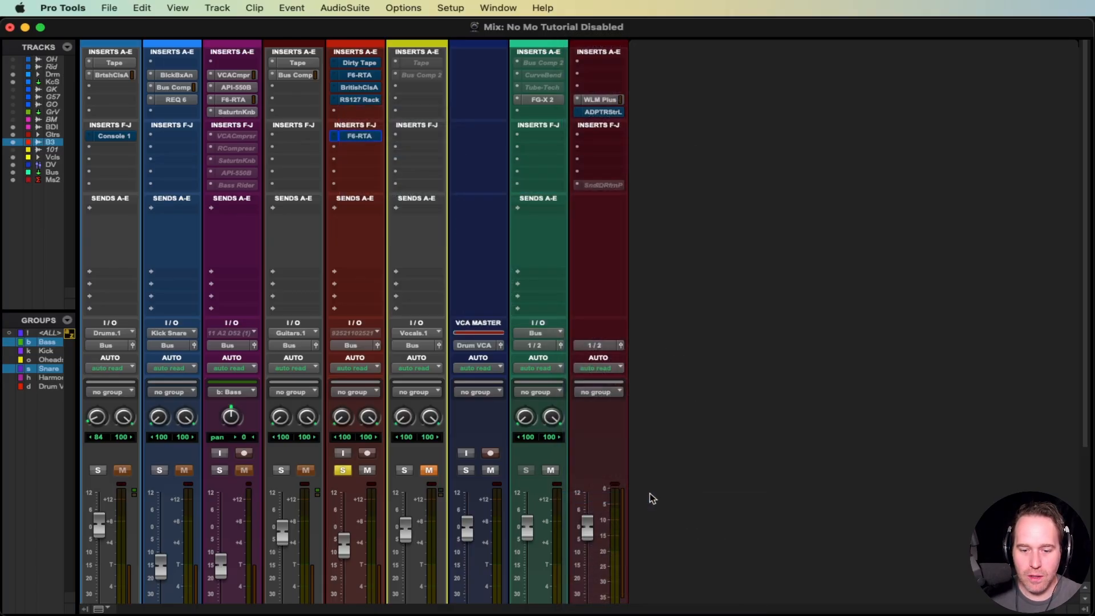
{"action": "left_click_drag", "start_coordinate": [709, 140], "coordinate": [798, 144]}
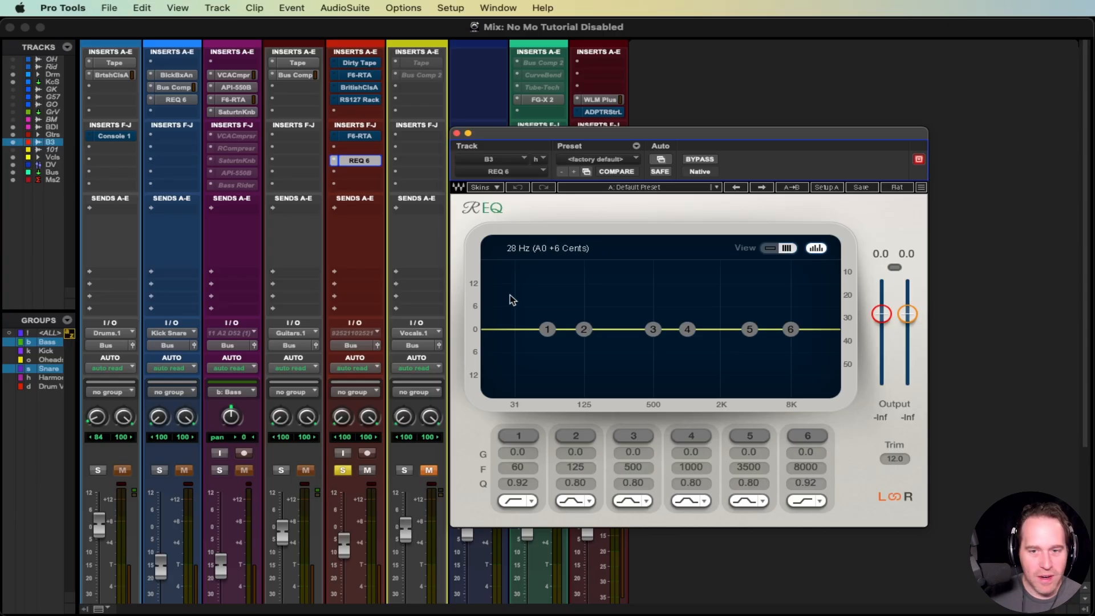
Enable the REQ 6 band 1 high-pass filter during playback and set its frequency to 75 Hz.
{"action": "key", "text": "space"}
{"action": "left_click_drag", "start_coordinate": [712, 133], "coordinate": [585, 107]}
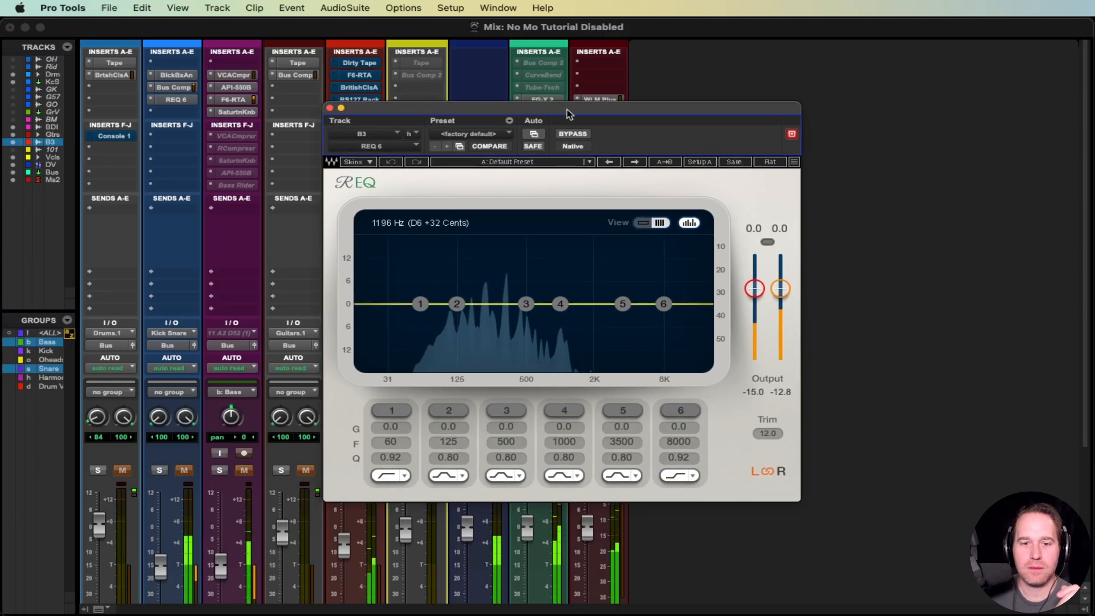
{"action": "left_click", "coordinate": [421, 303]}
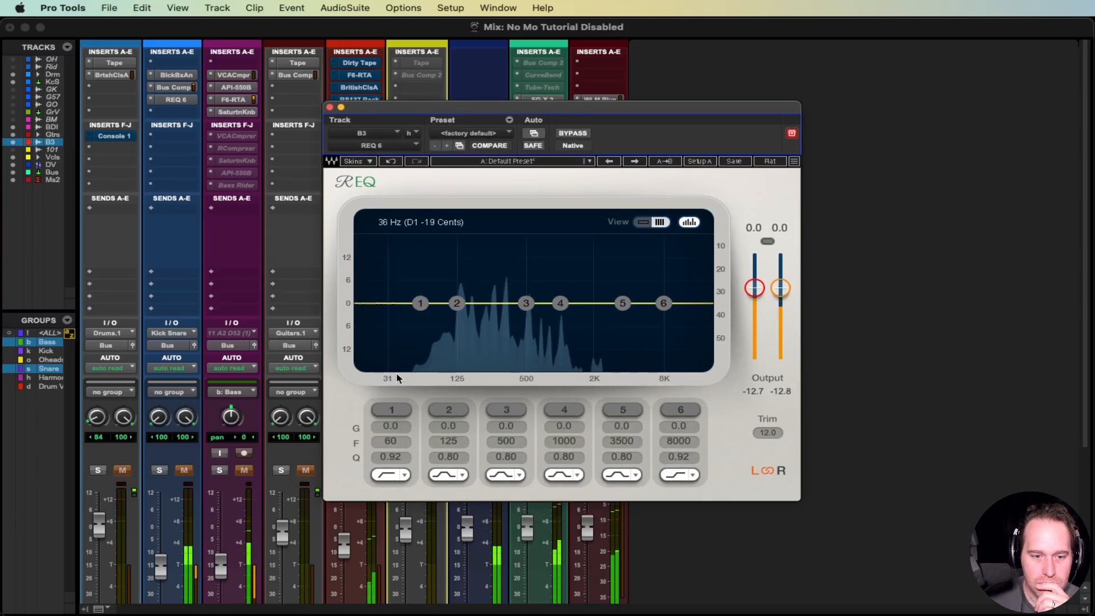
{"action": "left_click", "coordinate": [386, 410]}
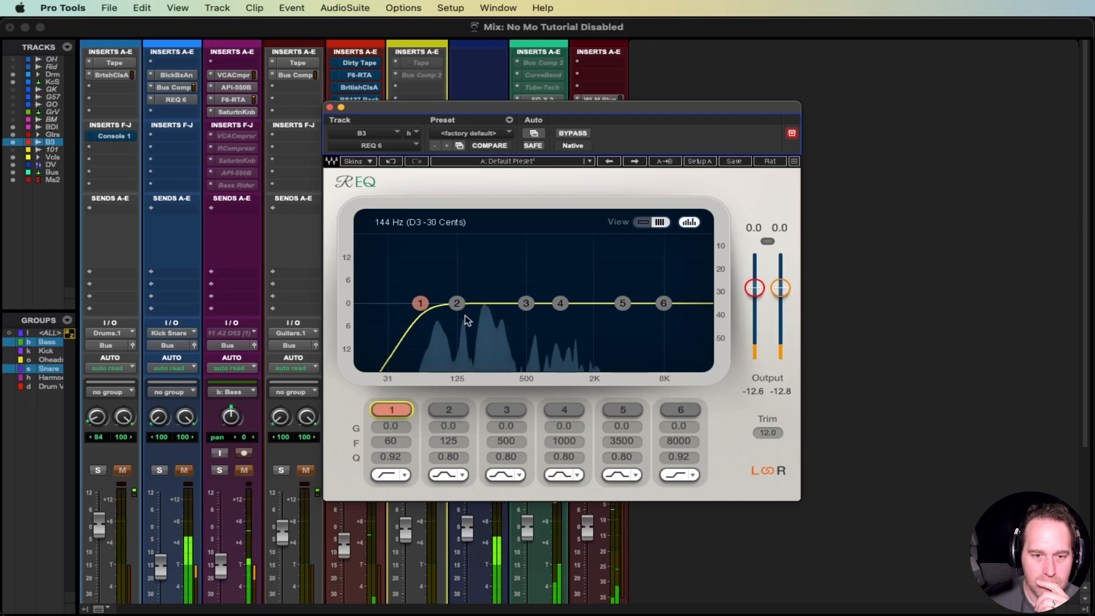
{"action": "scroll", "coordinate": [390, 441], "scroll_direction": "up", "scroll_amount": 3}
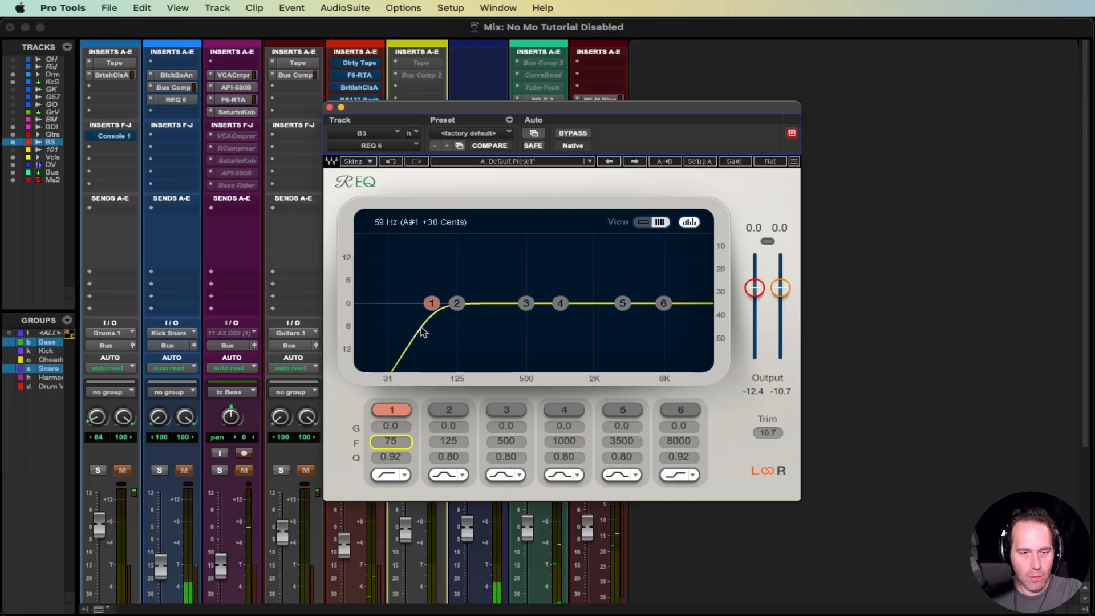
Set REQ 6 band 2 to Low-Shelf, and move the plug-in window to uncover B3's inserts.
{"action": "left_click", "coordinate": [458, 305]}
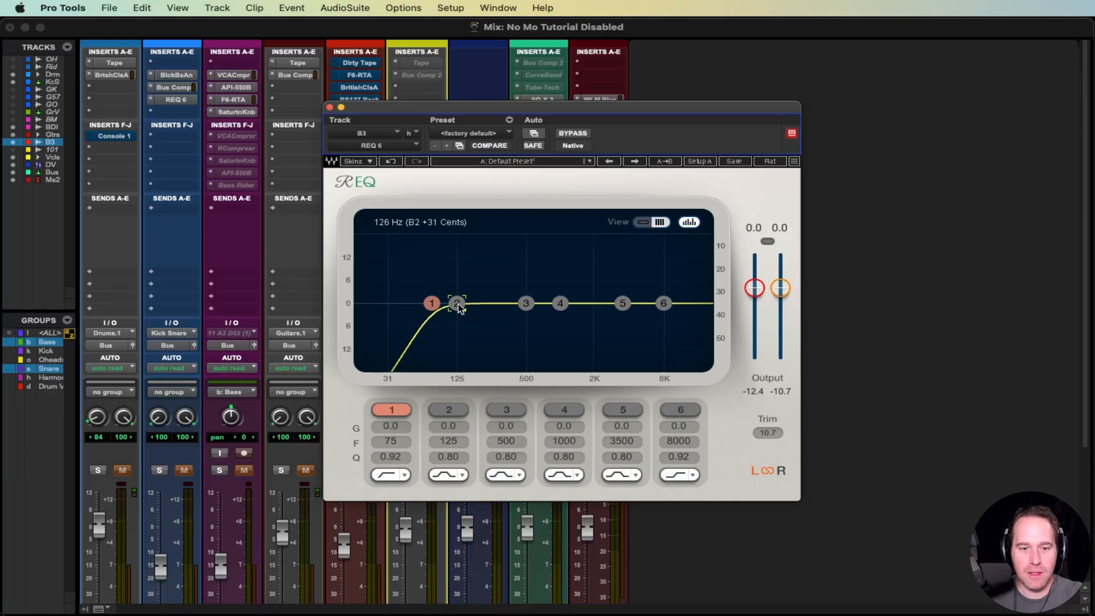
{"action": "left_click", "coordinate": [461, 475]}
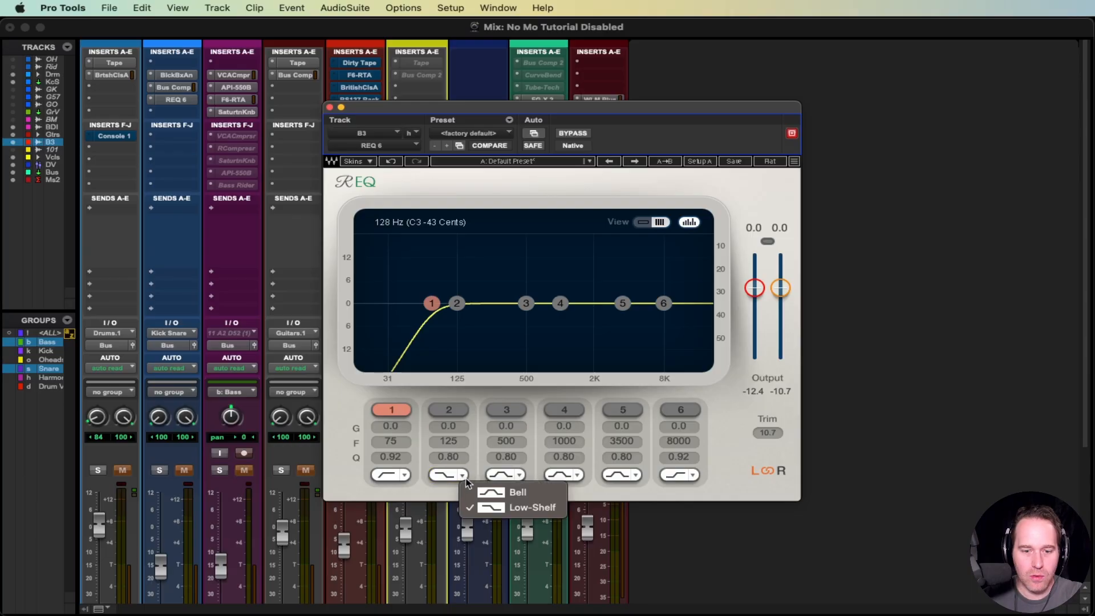
{"action": "left_click", "coordinate": [484, 505]}
{"action": "key", "text": "space"}
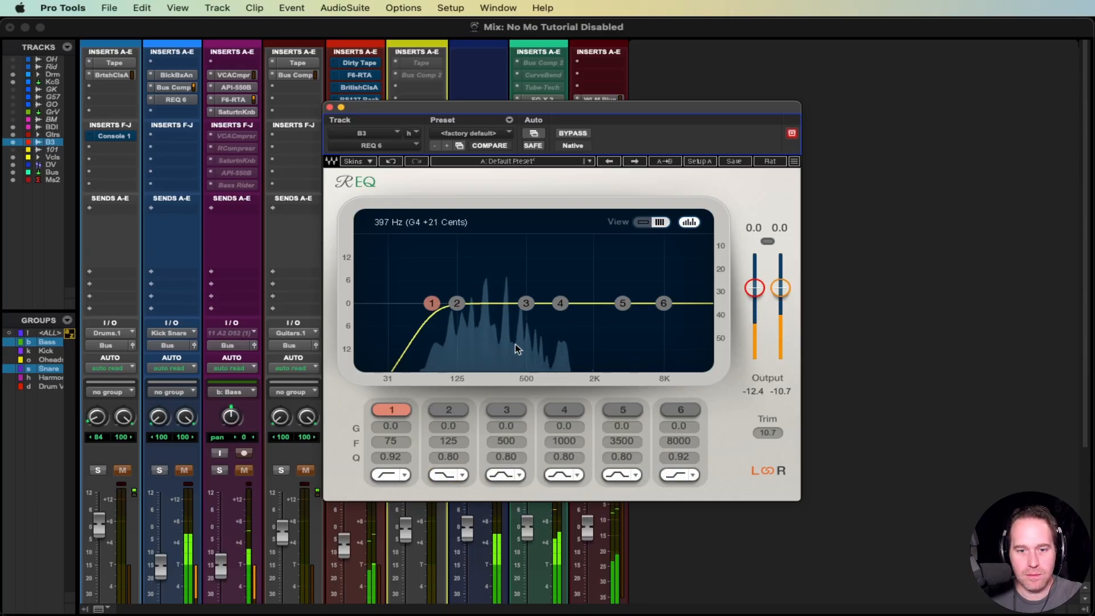
{"action": "key", "text": "space"}
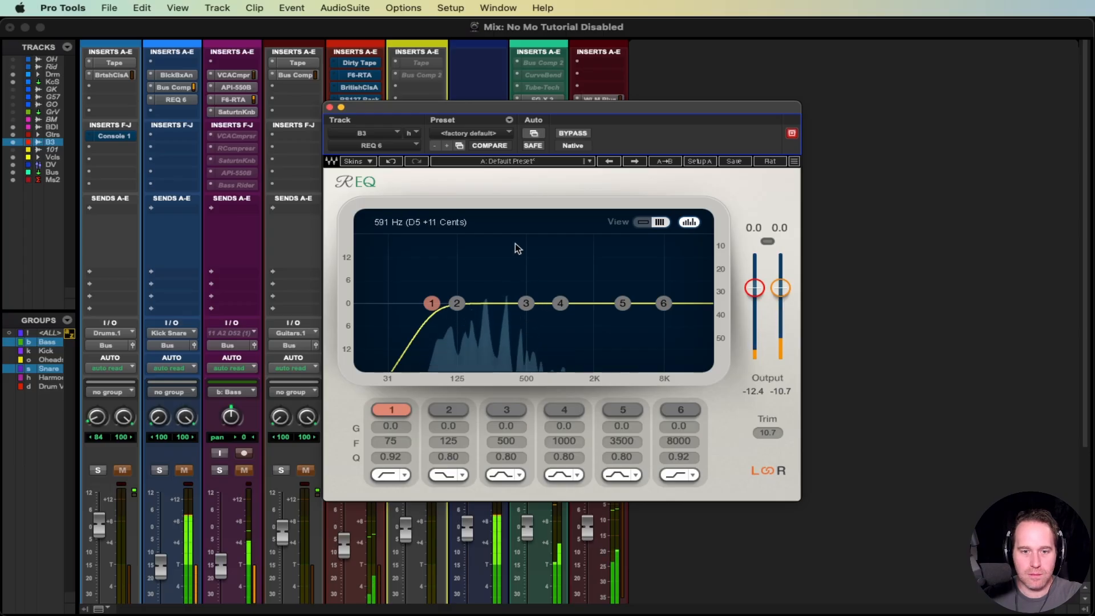
{"action": "left_click_drag", "start_coordinate": [474, 109], "coordinate": [563, 100]}
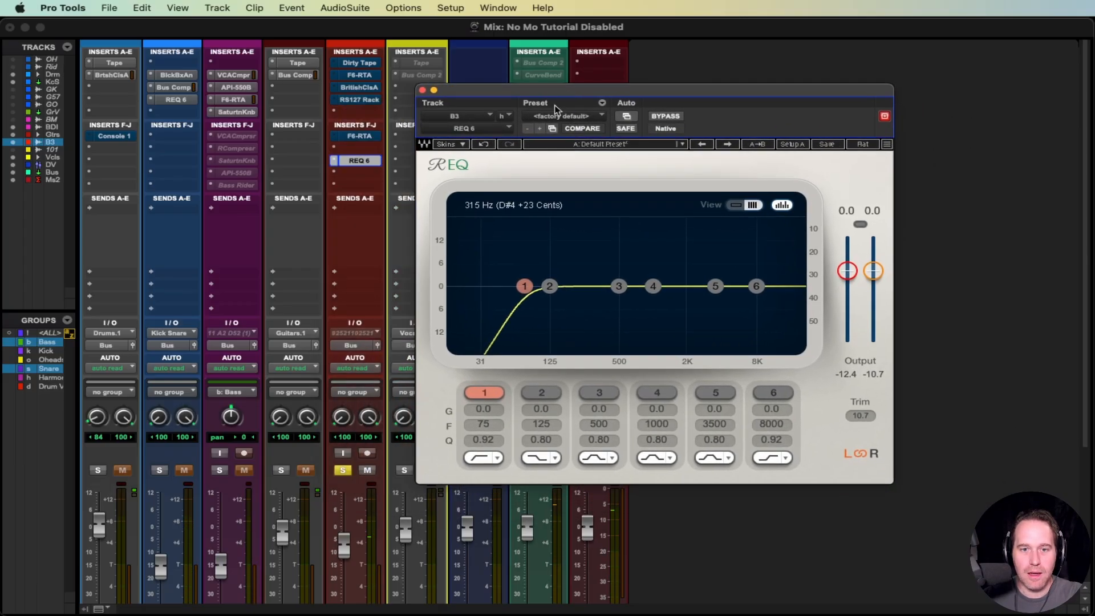
Set the REQ 6 band 2 low shelf to 388 Hz with a gain of -2.9 dB during playback.
{"action": "key", "text": "space"}
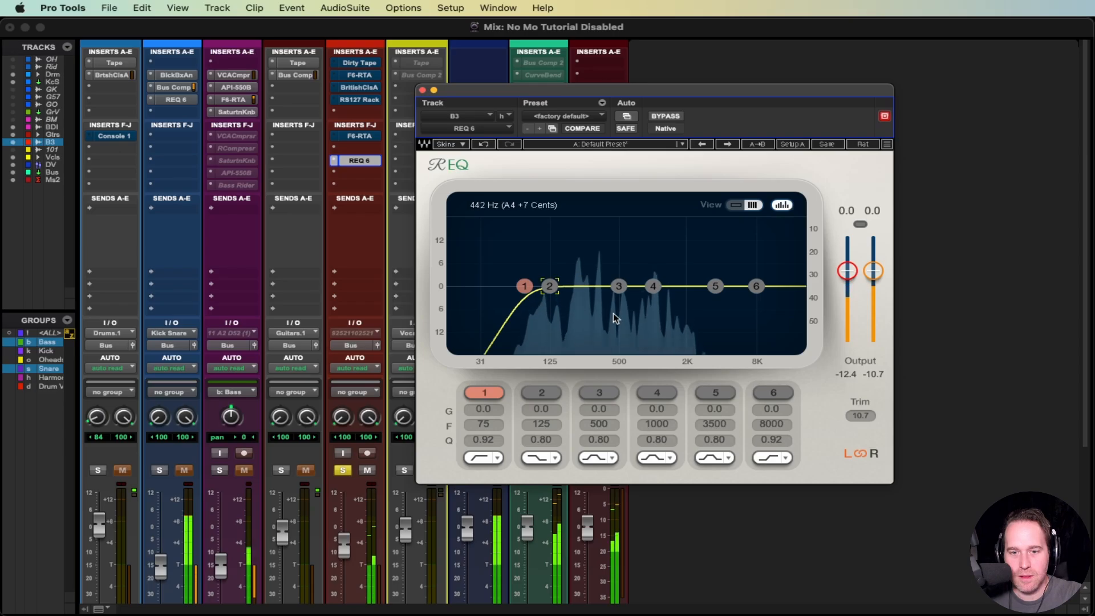
{"action": "key", "text": "space"}
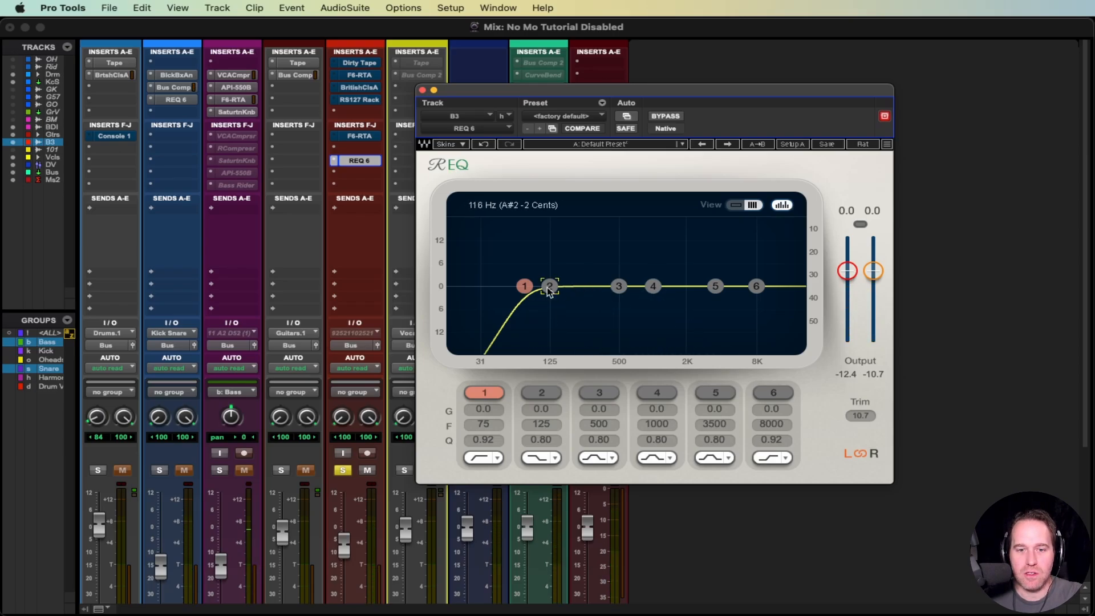
{"action": "key", "text": "space"}
{"action": "left_click_drag", "start_coordinate": [540, 427], "coordinate": [541, 399]}
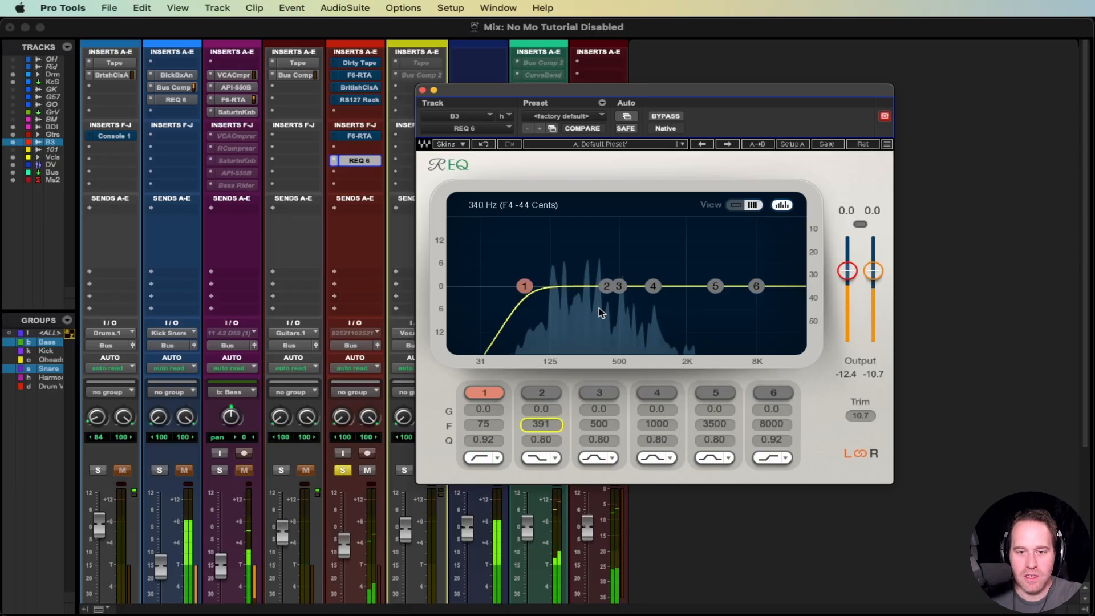
{"action": "left_click_drag", "start_coordinate": [544, 427], "coordinate": [540, 429]}
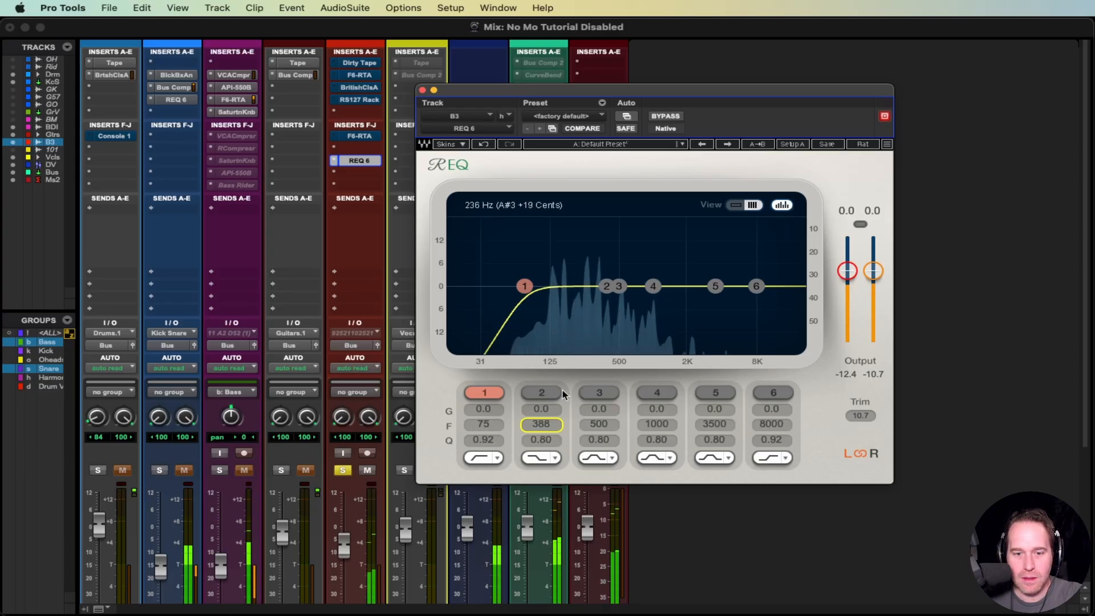
{"action": "left_click_drag", "start_coordinate": [540, 409], "coordinate": [540, 426]}
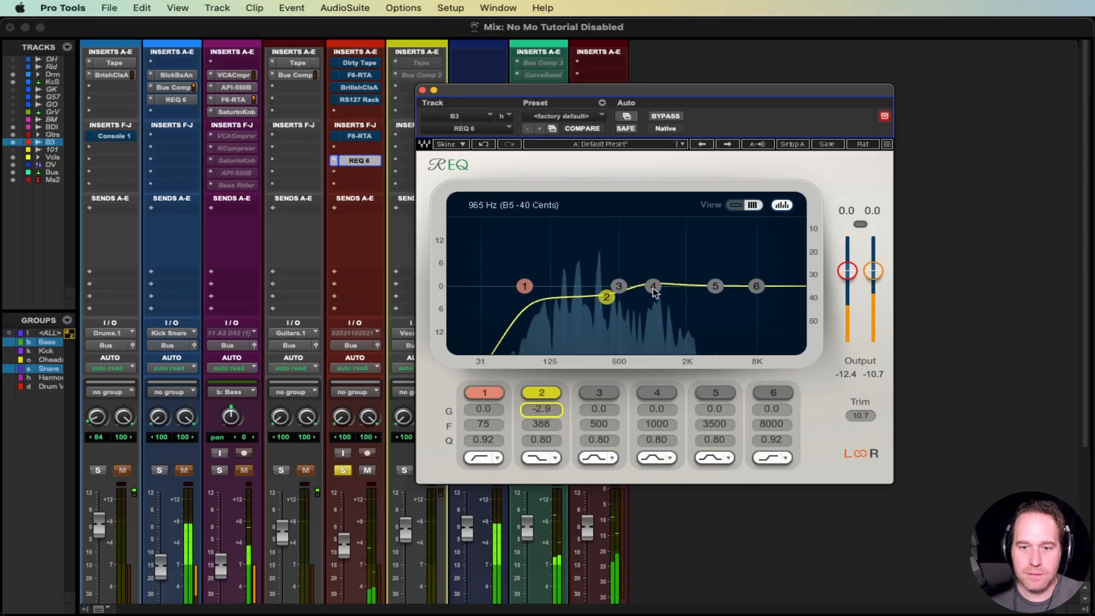
Boost REQ 6 band 4 by 1.9 dB at 1131 Hz with a broad Q of 0.52.
{"action": "scroll", "coordinate": [653, 289], "scroll_direction": "up", "scroll_amount": 5}
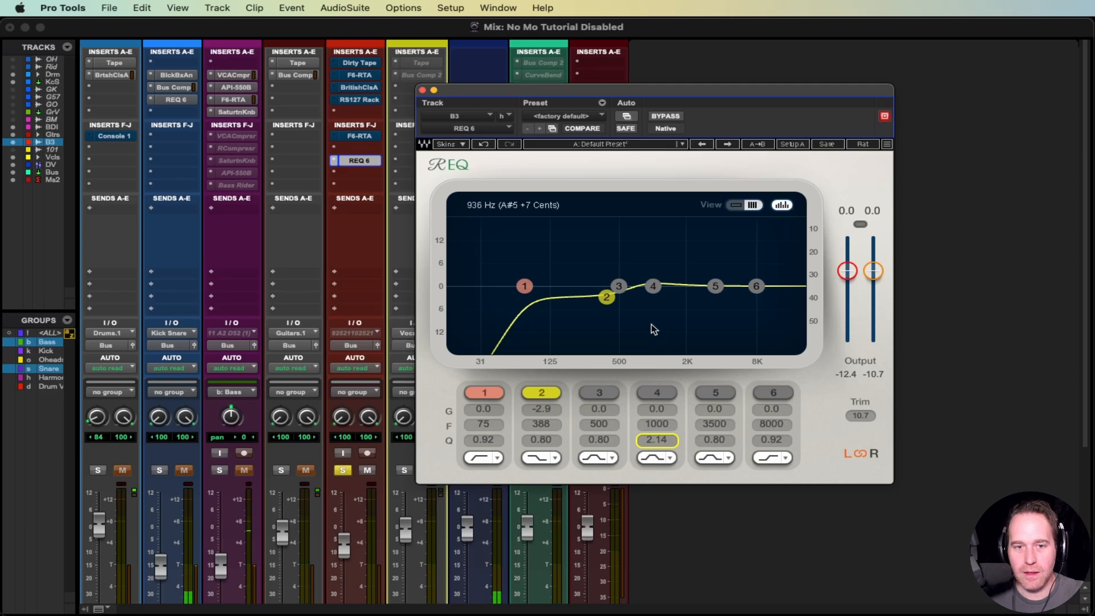
{"action": "mouse_move", "coordinate": [653, 286]}
{"action": "left_mouse_down"}
{"action": "mouse_move", "coordinate": [650, 259]}
{"action": "mouse_move", "coordinate": [626, 236]}
{"action": "mouse_move", "coordinate": [656, 235]}
{"action": "mouse_move", "coordinate": [657, 280]}
{"action": "left_mouse_up"}
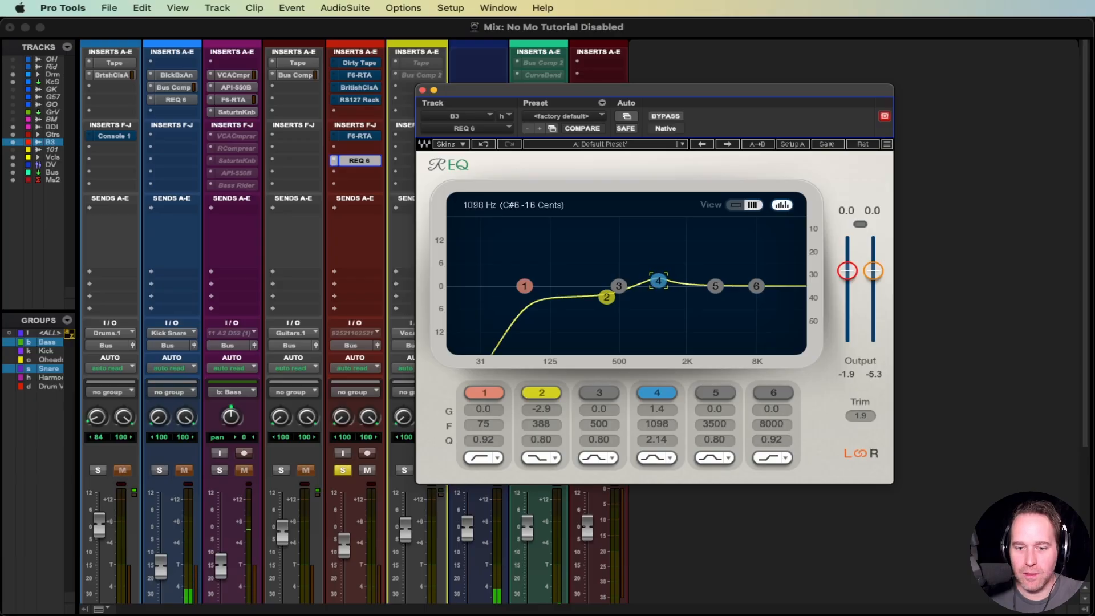
{"action": "left_click_drag", "start_coordinate": [657, 280], "coordinate": [659, 280]}
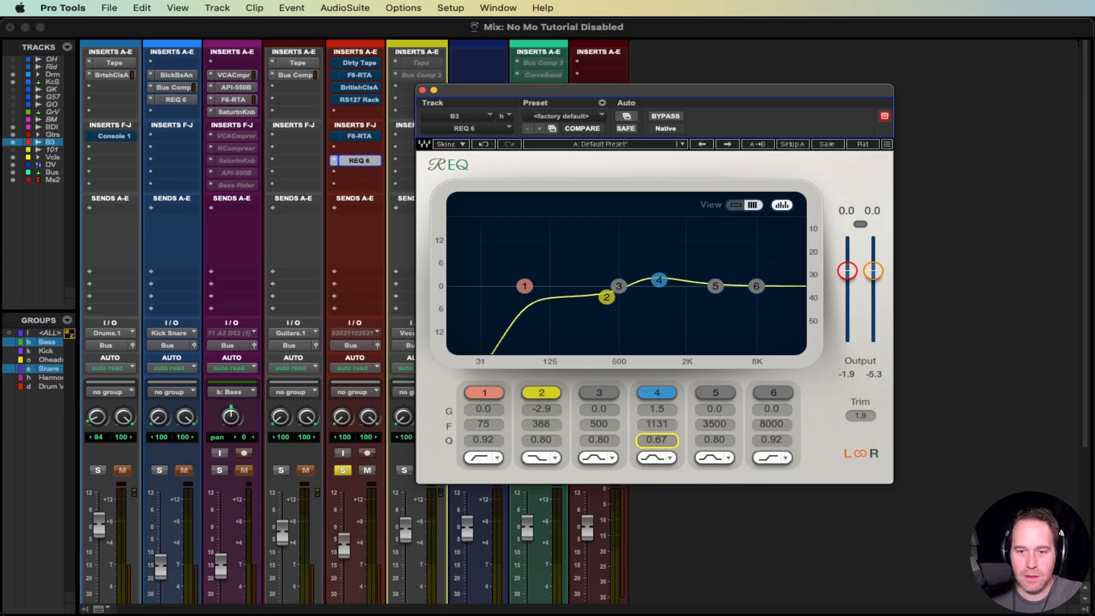
{"action": "key", "text": "space"}
{"action": "left_click_drag", "start_coordinate": [660, 409], "coordinate": [658, 394]}
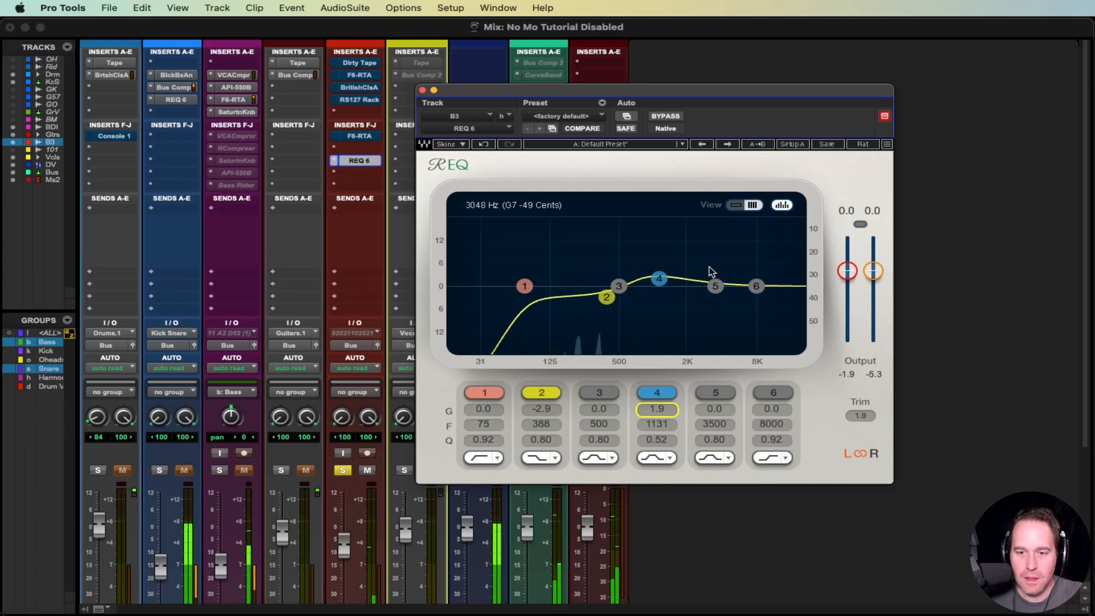
Try a REQ 6 band 5 boost of about 8.5 dB at 3681 Hz, narrowing its Q to 1.54.
{"action": "left_click_drag", "start_coordinate": [718, 289], "coordinate": [718, 254]}
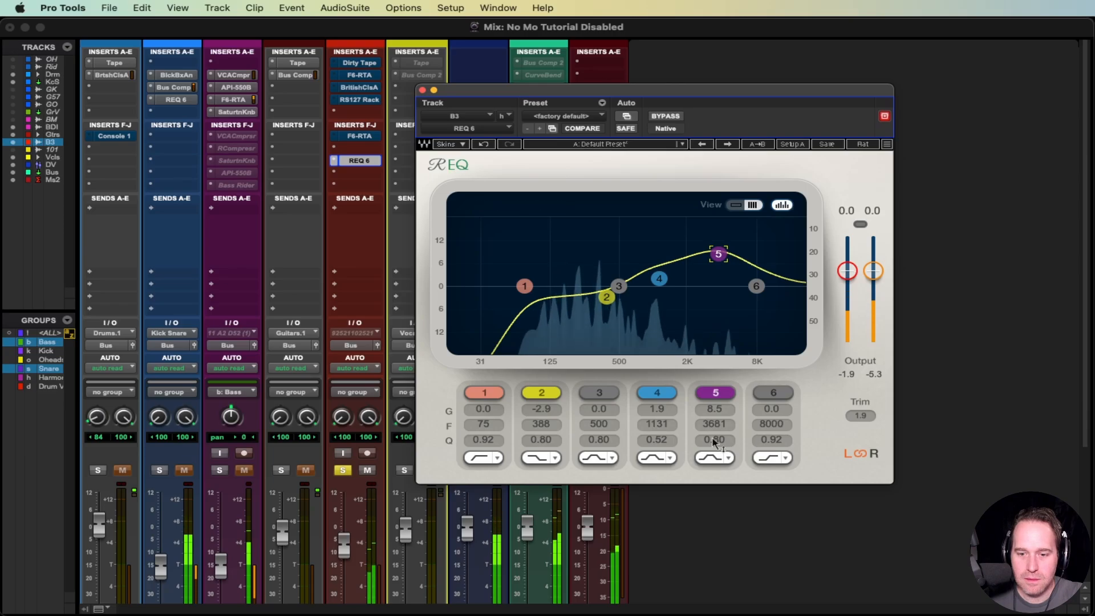
{"action": "scroll", "coordinate": [720, 255], "scroll_direction": "up", "scroll_amount": 5}
{"action": "left_click_drag", "start_coordinate": [719, 256], "coordinate": [743, 285]}
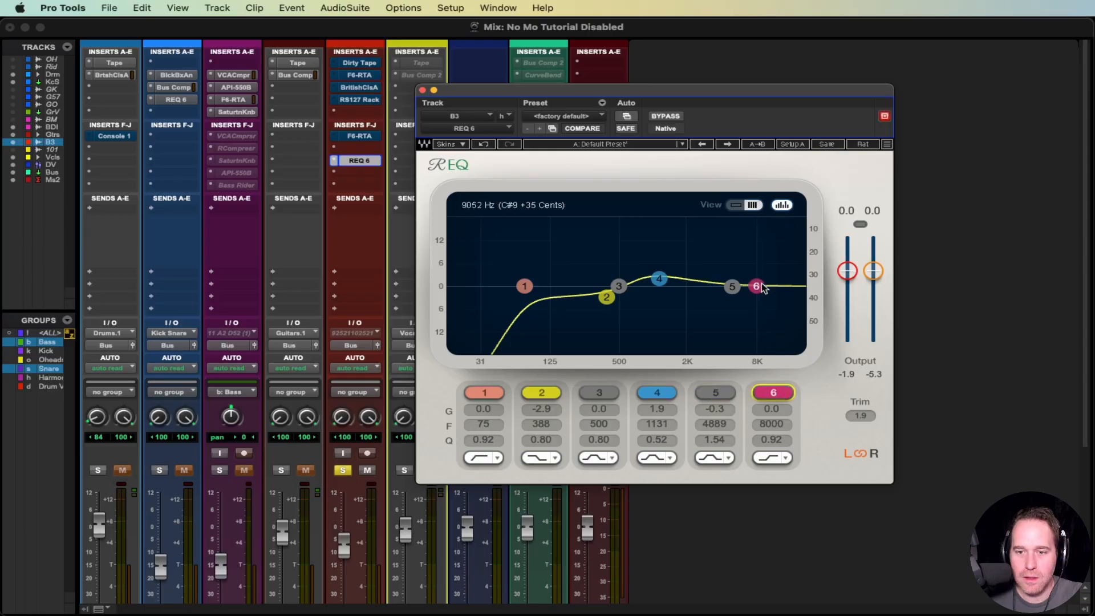
Raise the REQ 6 band 6 high shelf by 2.8 dB at about 2704 Hz during playback, and close the plug-in.
{"action": "left_click_drag", "start_coordinate": [758, 285], "coordinate": [703, 275]}
{"action": "key", "text": "space"}
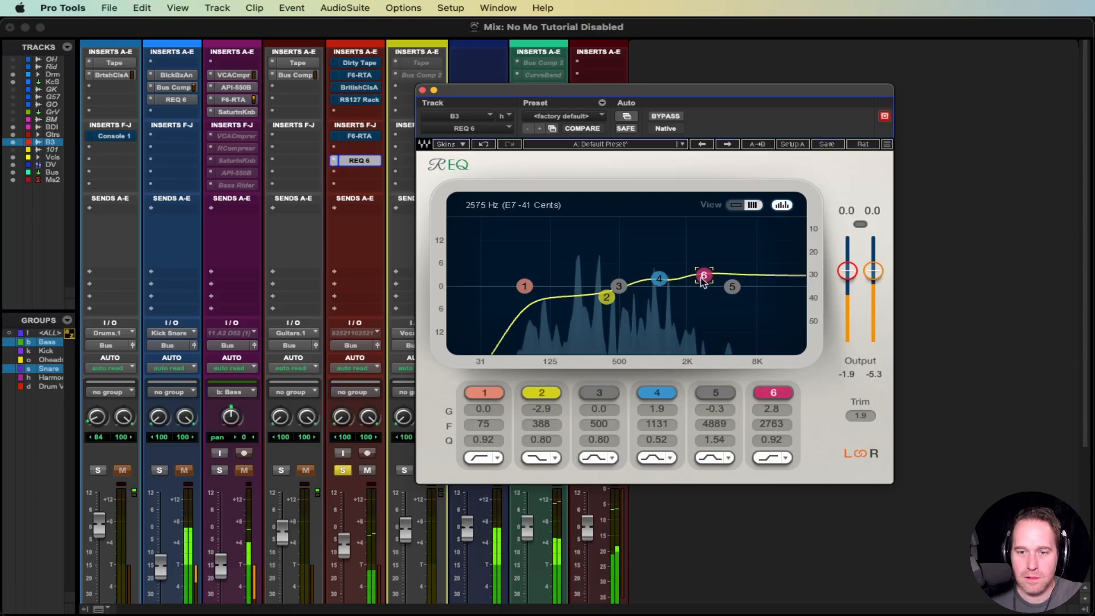
{"action": "key", "text": "super+w"}
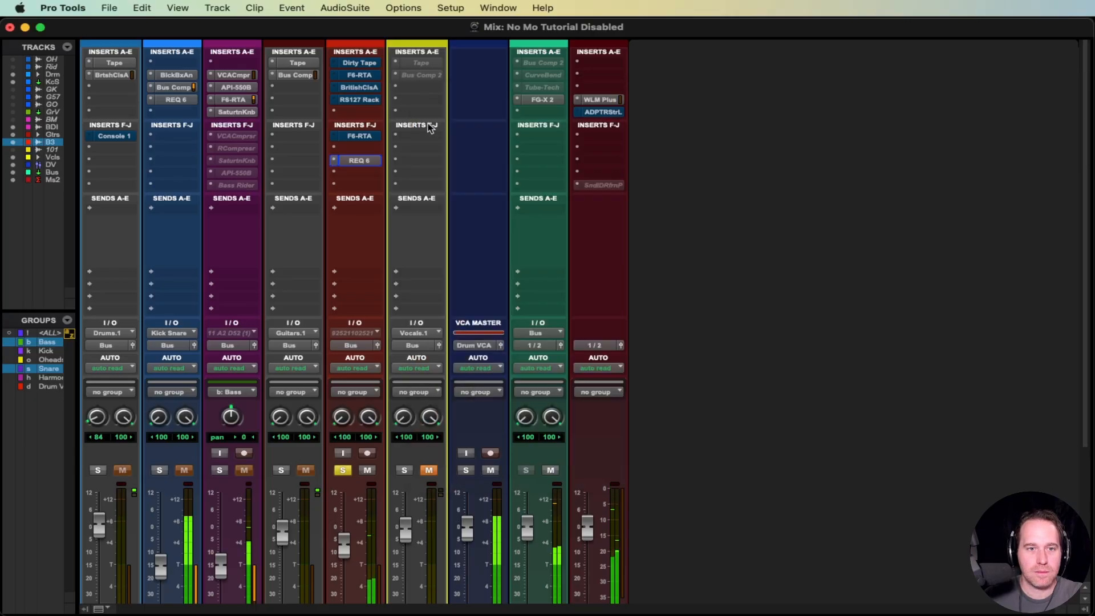
Insert the stereo SSLComp dynamics plug-in on the B3 track directly below REQ 6.
{"action": "left_click", "coordinate": [346, 172]}
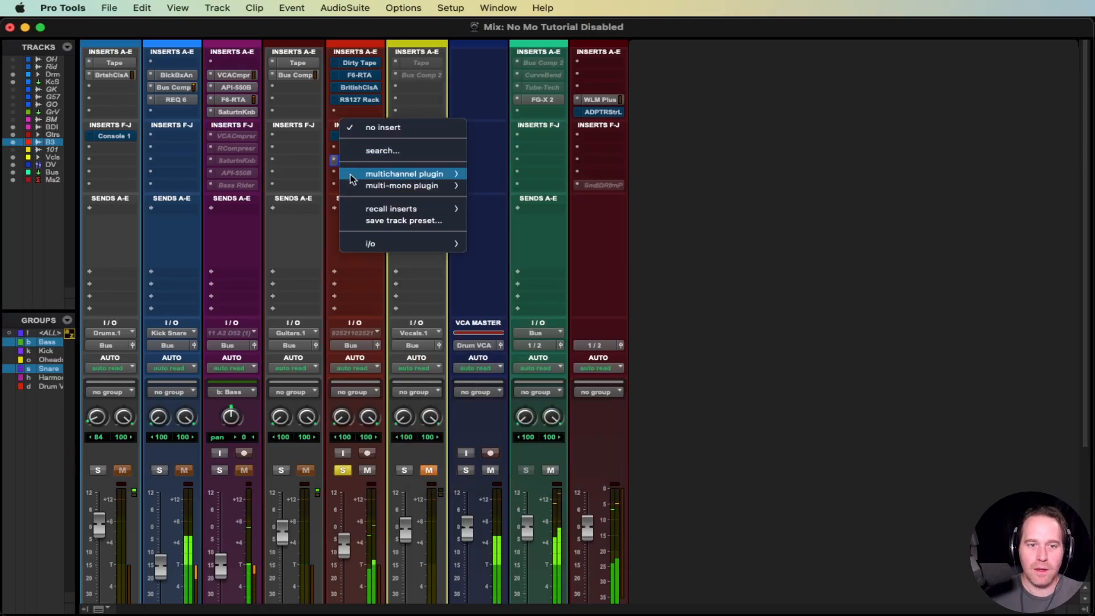
{"action": "mouse_move", "coordinate": [402, 179]}
{"action": "mouse_move", "coordinate": [548, 212]}
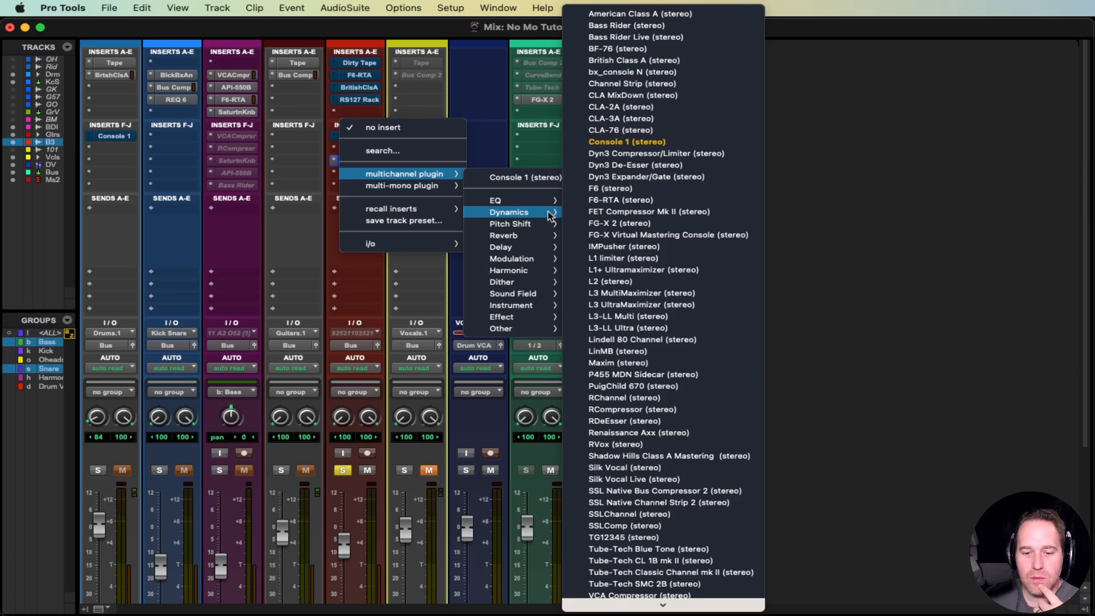
{"action": "left_click", "coordinate": [615, 525]}
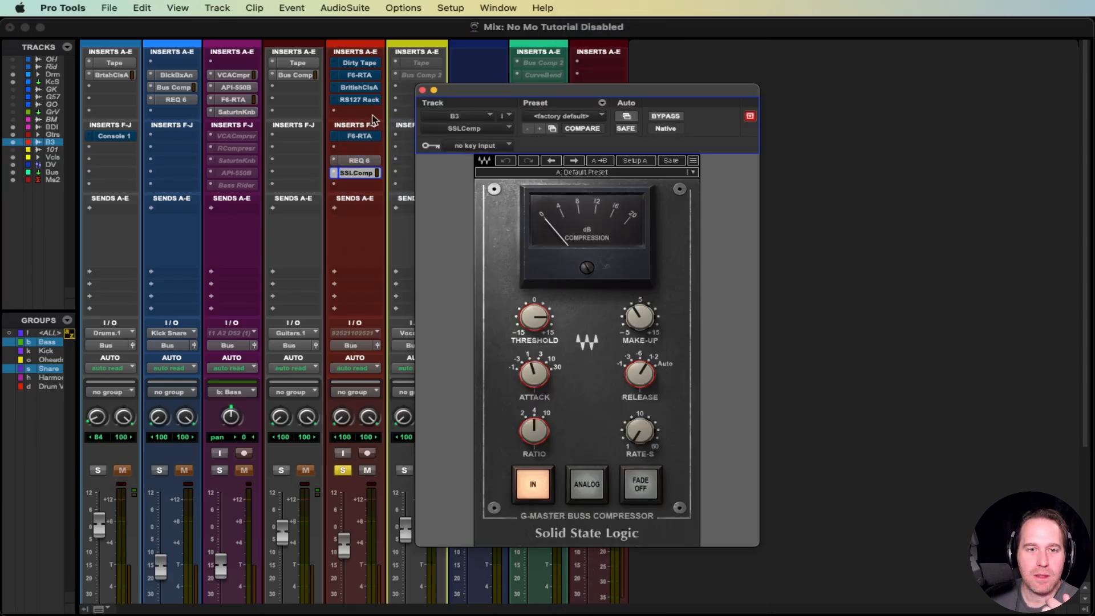
Replace B3's SSLComp with the stereo RCompressor, and move its window away from the track's inserts.
{"action": "left_click", "coordinate": [336, 173]}
{"action": "mouse_move", "coordinate": [499, 211]}
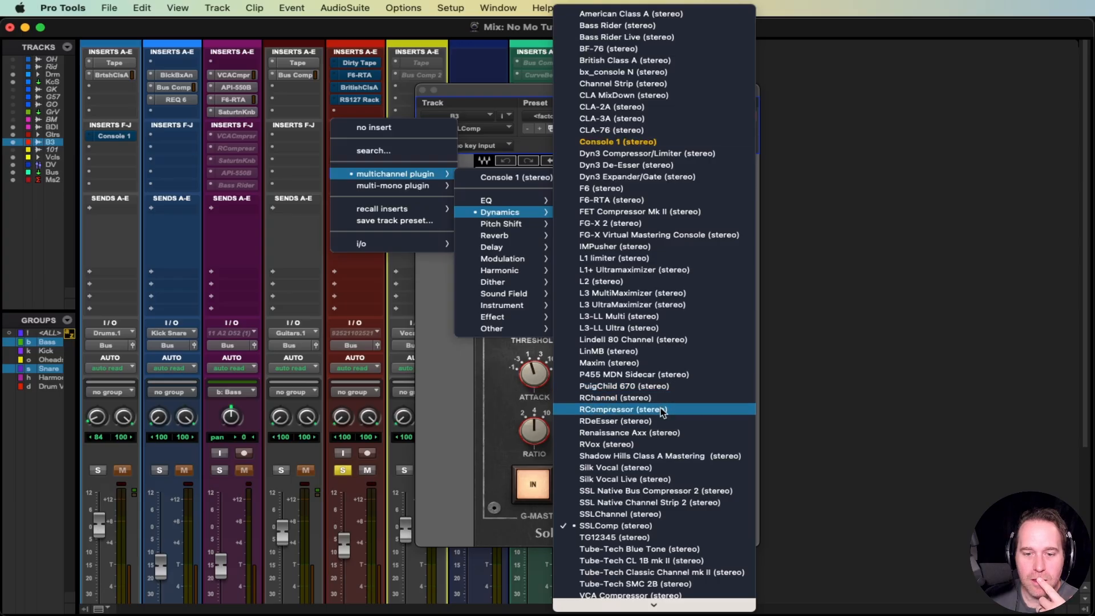
{"action": "key", "text": "Escape"}
{"action": "left_click_drag", "start_coordinate": [580, 92], "coordinate": [705, 110]}
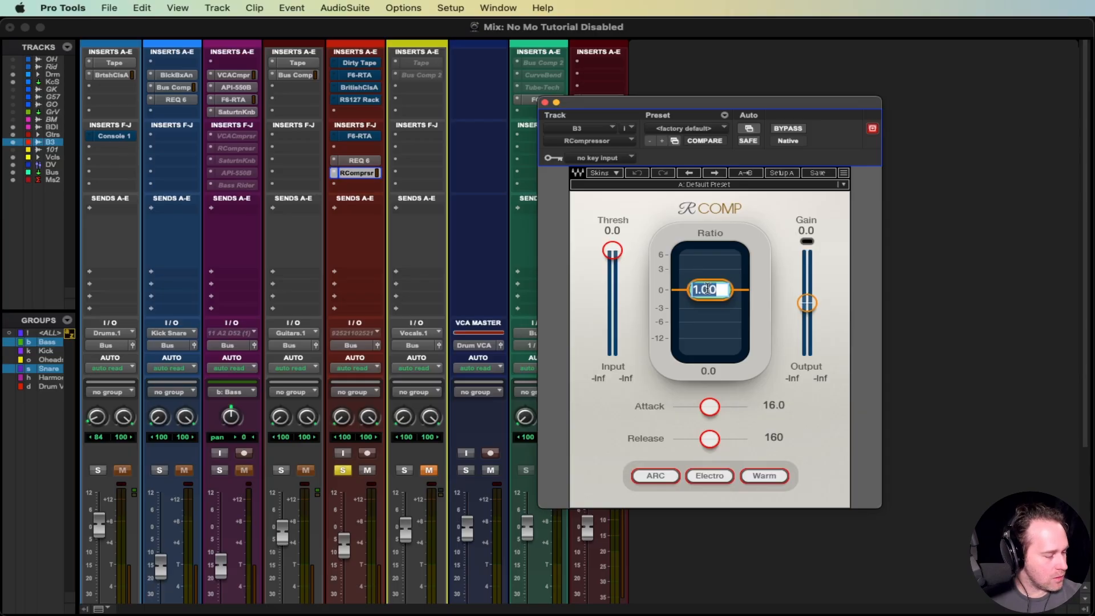
Set the RCompressor ratio to 3.01, attack to 6.04 and threshold to -16.1 during playback.
{"action": "key", "text": "Return"}
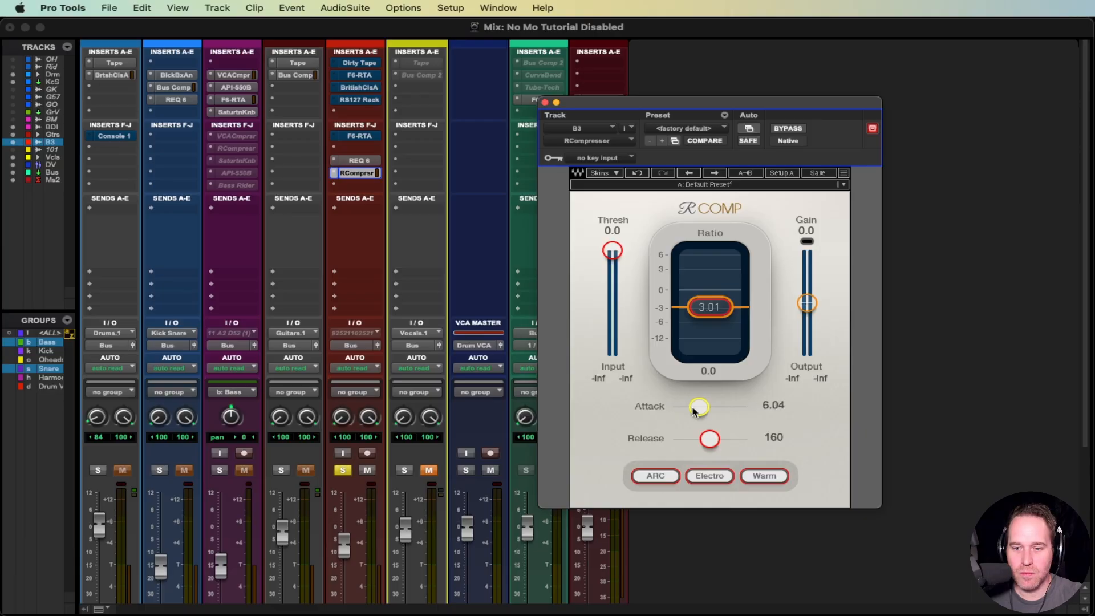
{"action": "key", "text": "space"}
{"action": "left_click_drag", "start_coordinate": [612, 251], "coordinate": [612, 281]}
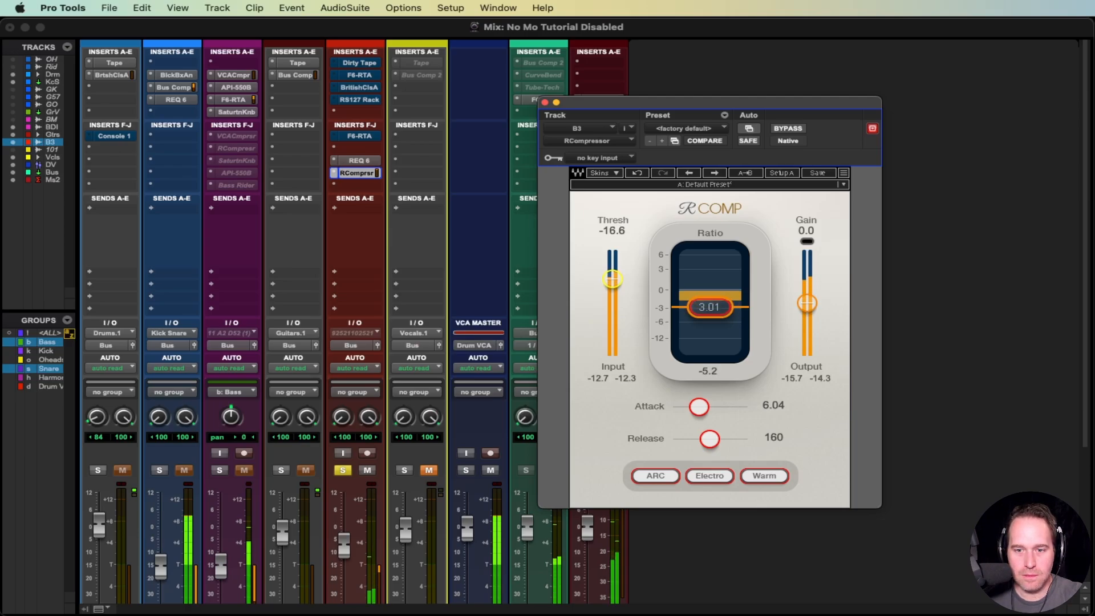
{"action": "left_click_drag", "start_coordinate": [611, 279], "coordinate": [612, 279]}
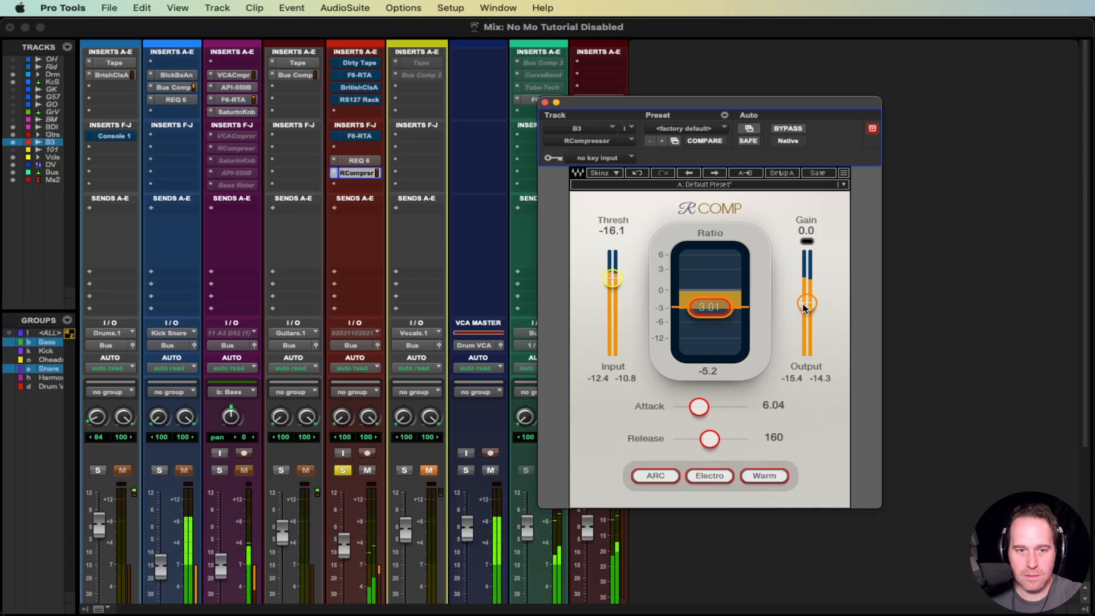
Close RCompressor, and set the playback position in the B3 clip just before marker C in the Edit window.
{"action": "left_click", "coordinate": [545, 102]}
{"action": "key", "text": "super+equal"}
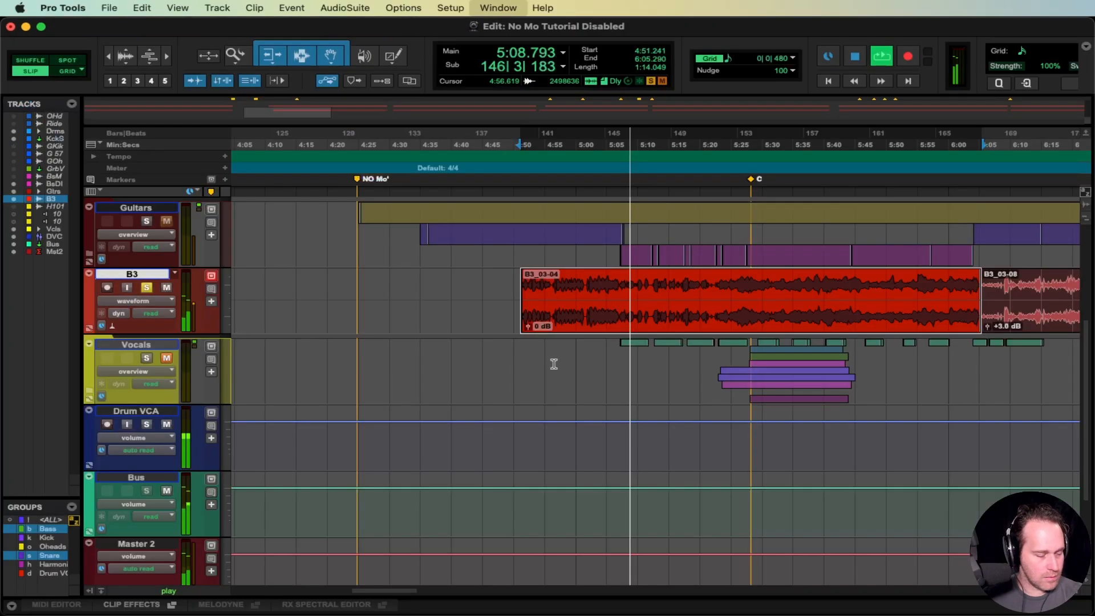
{"action": "left_click", "coordinate": [728, 277]}
{"action": "key", "text": "super+equal"}
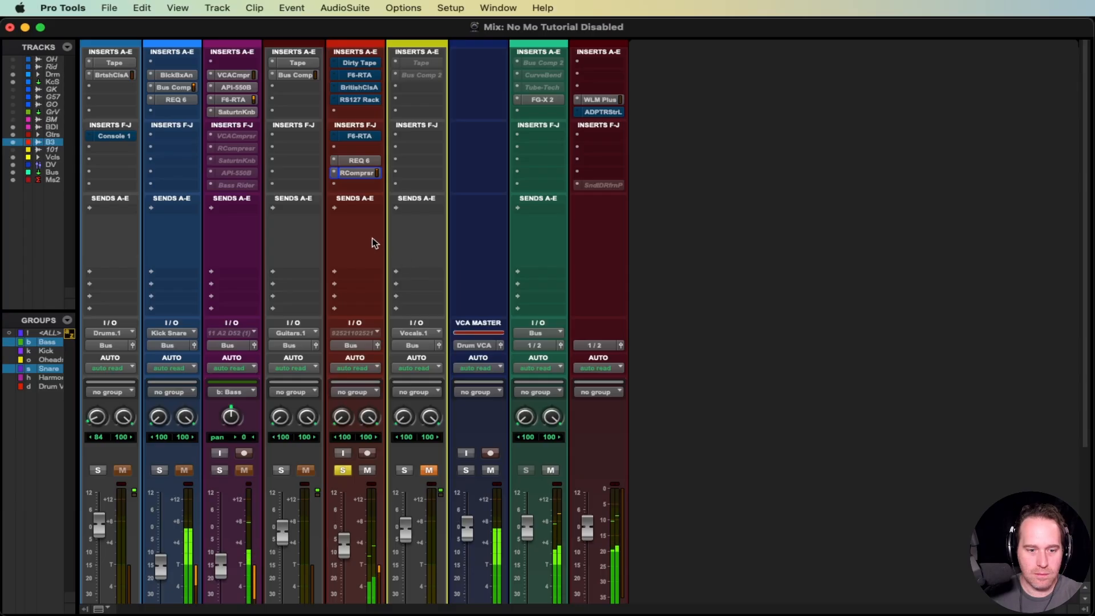
Set the REQ 6 band 2 gain to -5.3 dB and the band 4 gain to 2.3 dB.
{"action": "left_click", "coordinate": [356, 162]}
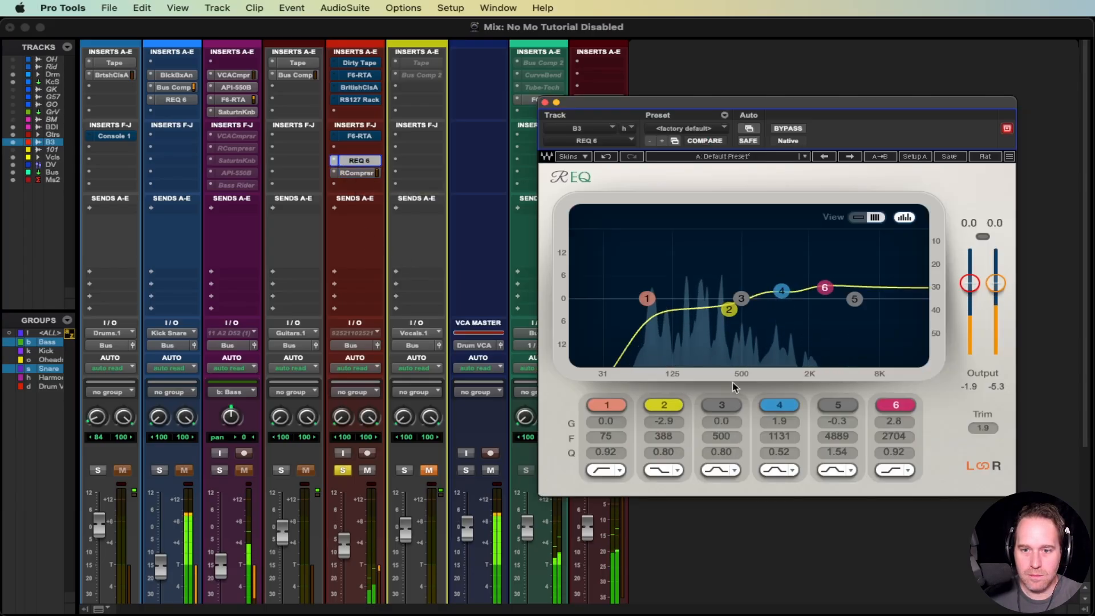
{"action": "left_click_drag", "start_coordinate": [664, 425], "coordinate": [664, 437]}
{"action": "left_click_drag", "start_coordinate": [781, 292], "coordinate": [782, 289]}
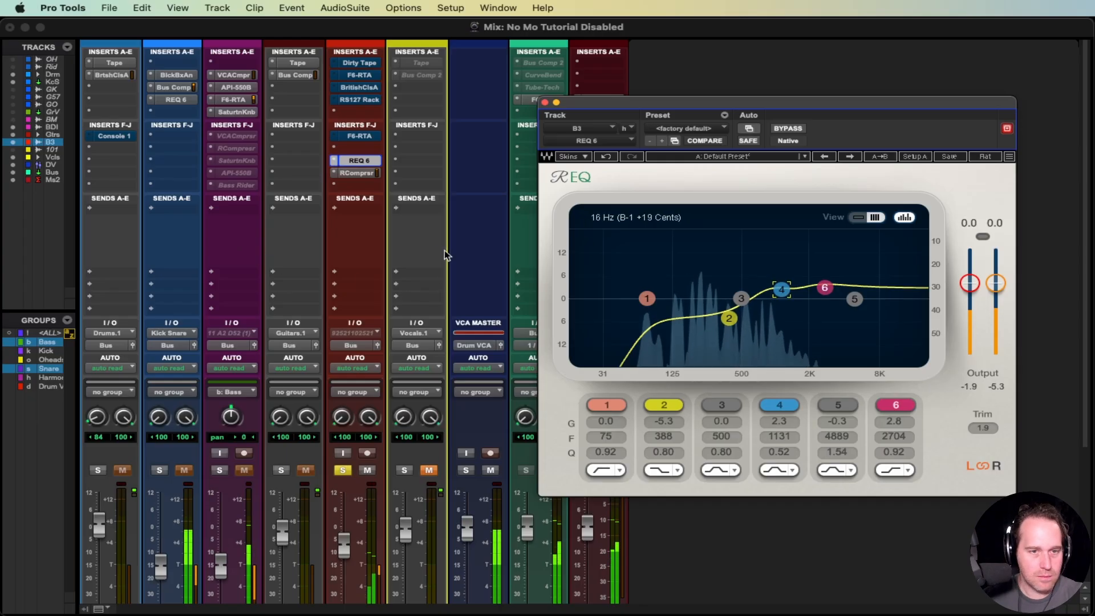
Raise B3's RCompressor ratio to 3.39, and insert the stereo J37 harmonic plug-in below it.
{"action": "left_click", "coordinate": [354, 173]}
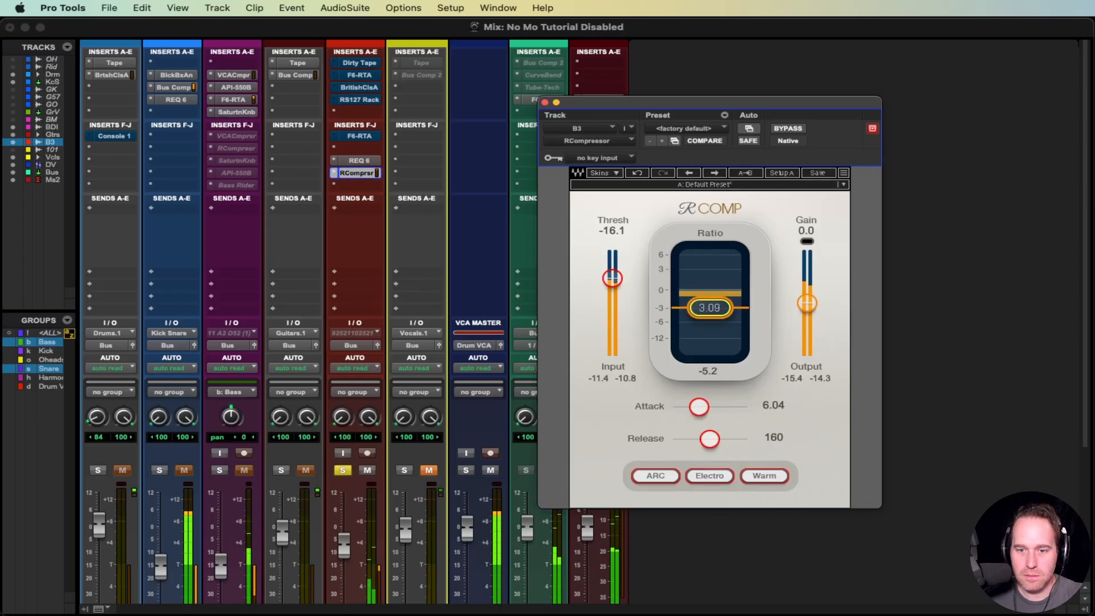
{"action": "left_click", "coordinate": [343, 186]}
{"action": "mouse_move", "coordinate": [416, 190]}
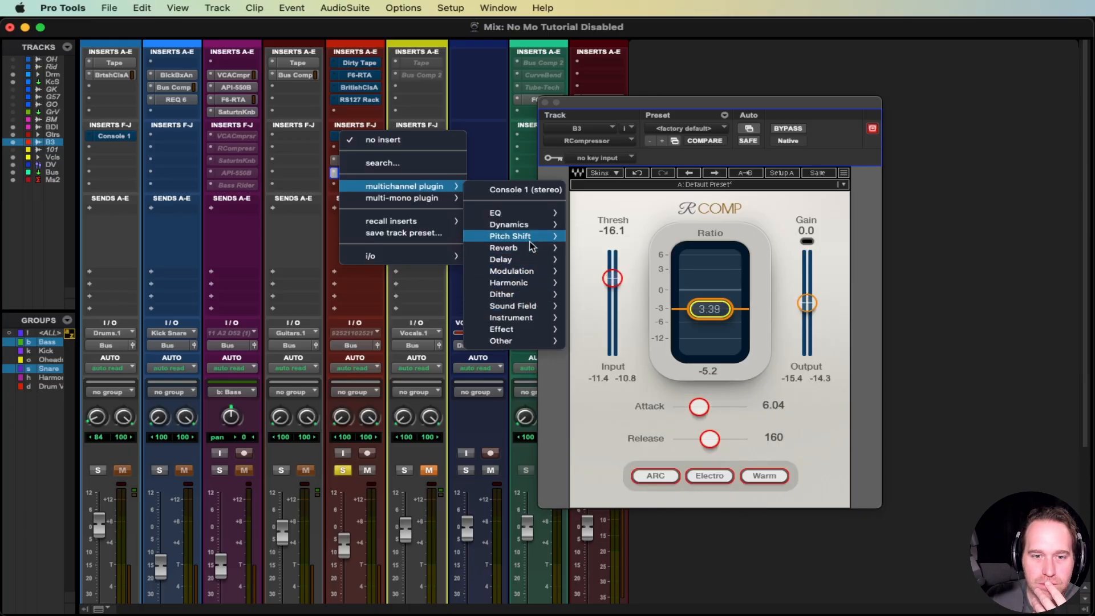
{"action": "mouse_move", "coordinate": [529, 281]}
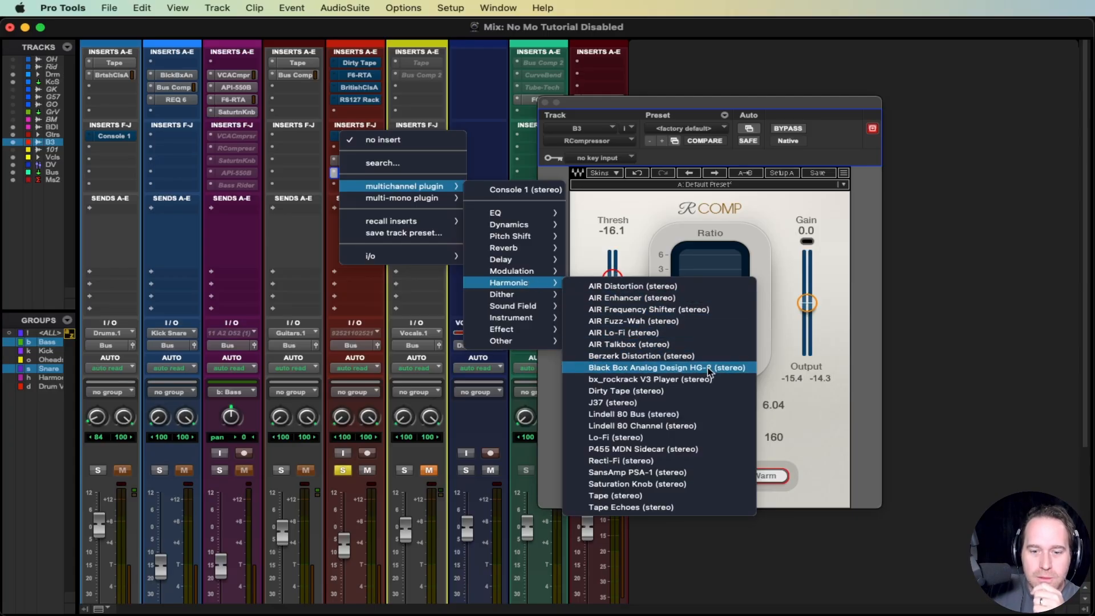
{"action": "key", "text": "Escape"}
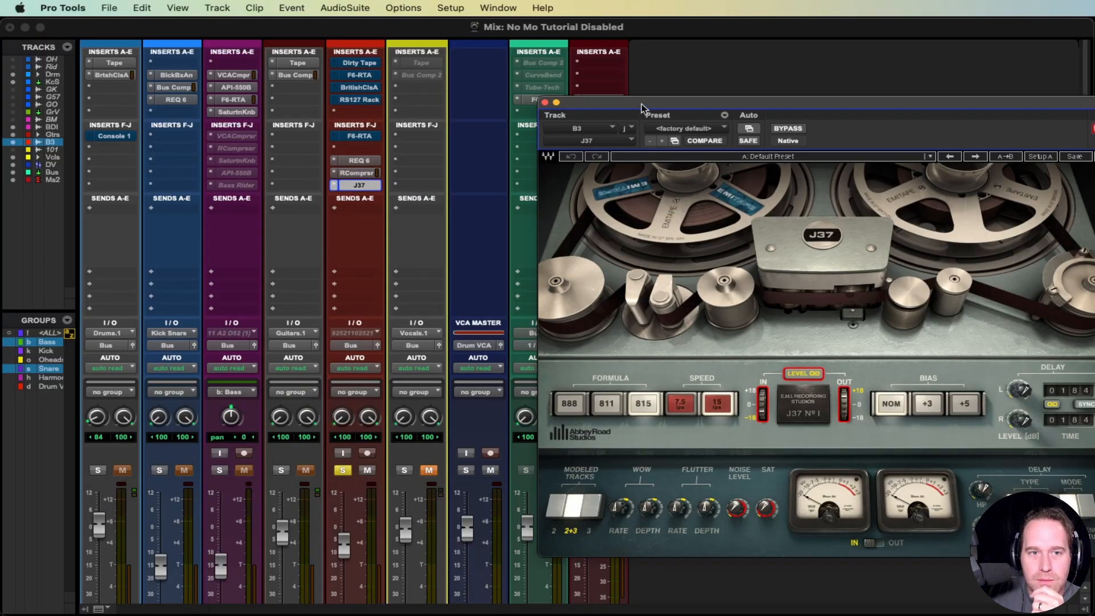
{"action": "left_click_drag", "start_coordinate": [643, 109], "coordinate": [437, 57]}
Raise the J37 input level to about 6 dB during playback, and audition the 888 and 811 tape formulas.
{"action": "key", "text": "space"}
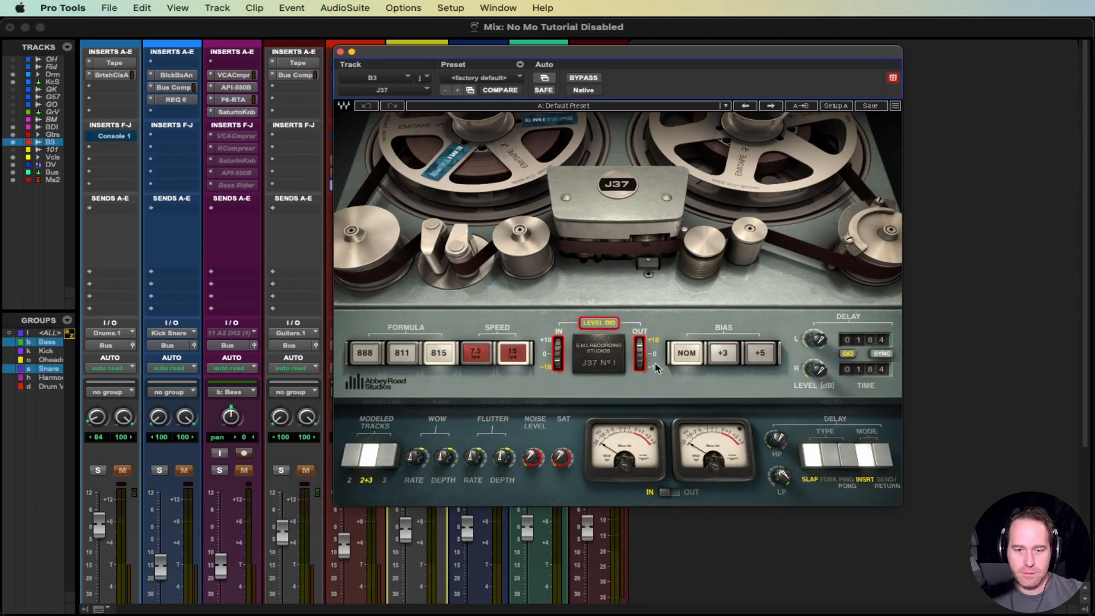
{"action": "left_click_drag", "start_coordinate": [557, 349], "coordinate": [558, 348]}
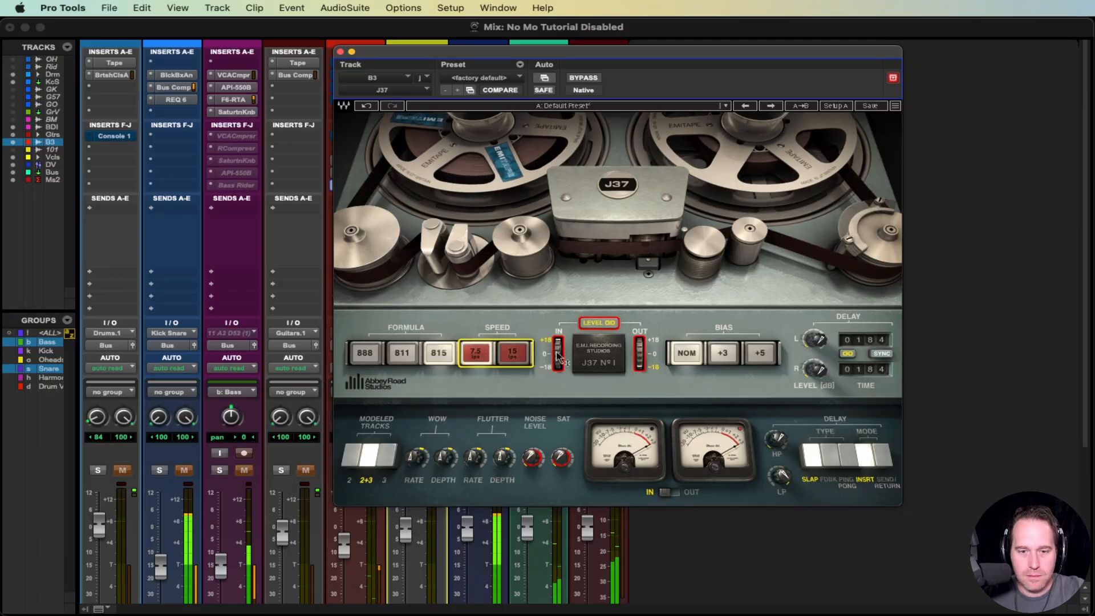
{"action": "mouse_move", "coordinate": [558, 349]}
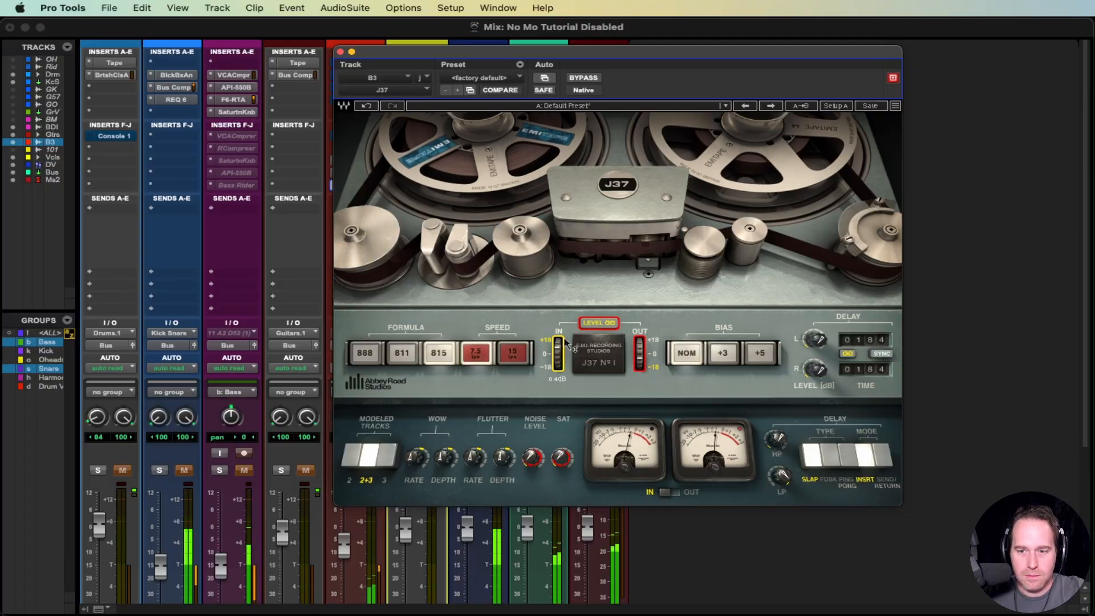
{"action": "left_click_drag", "start_coordinate": [565, 359], "coordinate": [565, 355]}
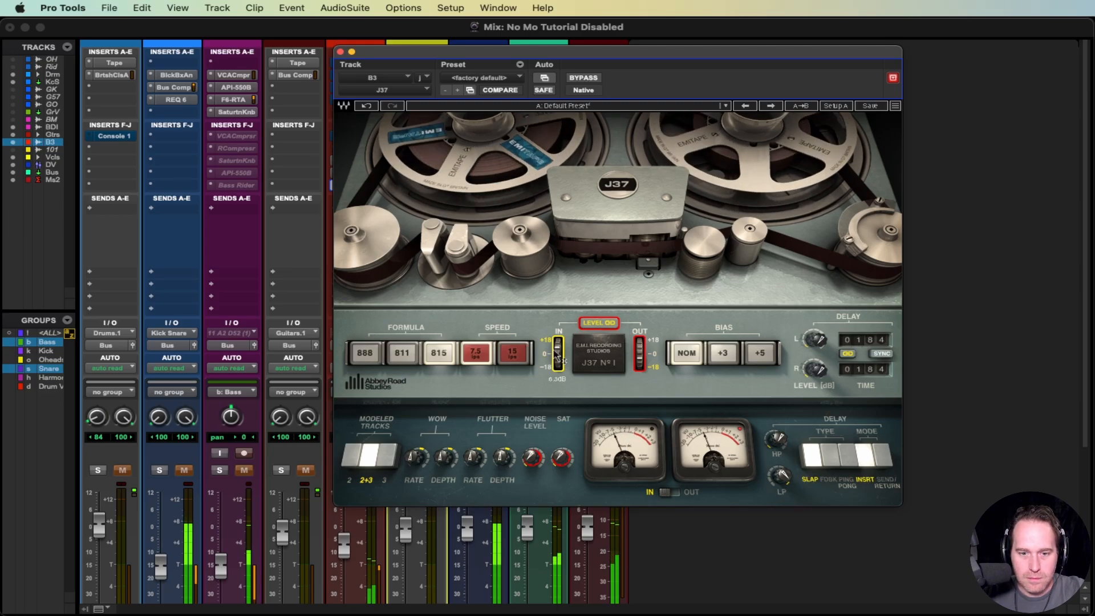
{"action": "left_click", "coordinate": [371, 353]}
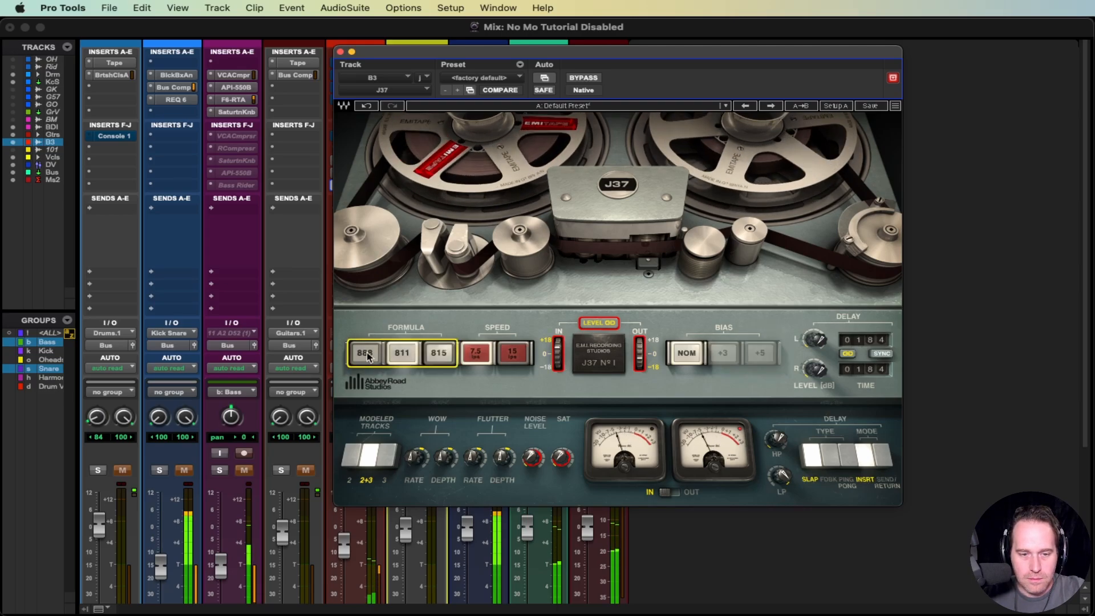
{"action": "left_click", "coordinate": [406, 358]}
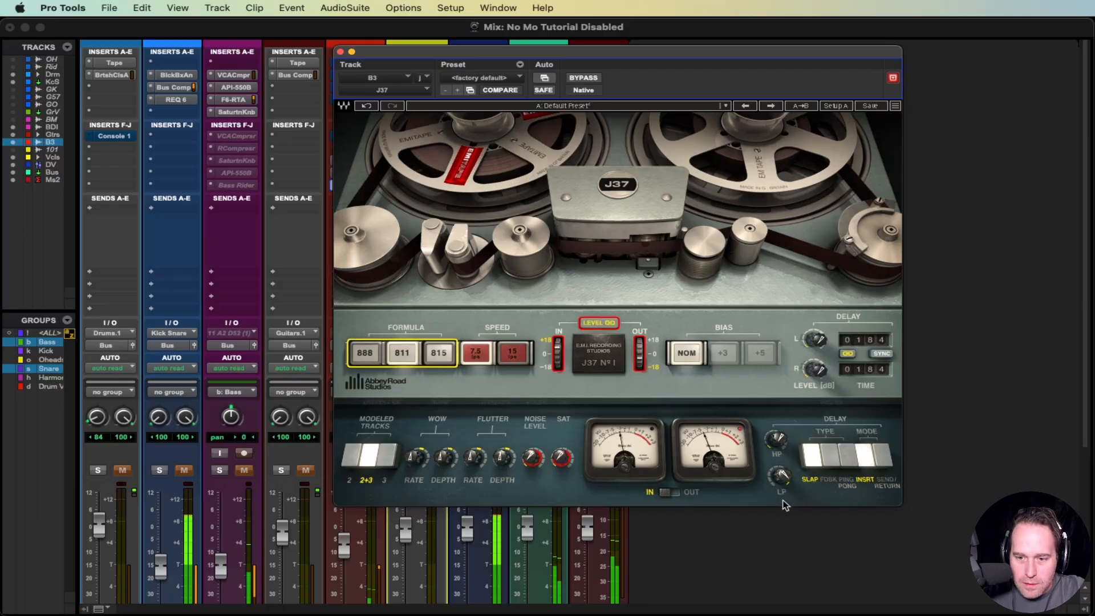
Adjust the J37 saturation amount while listening to the B3 organ.
{"action": "left_click", "coordinate": [560, 460]}
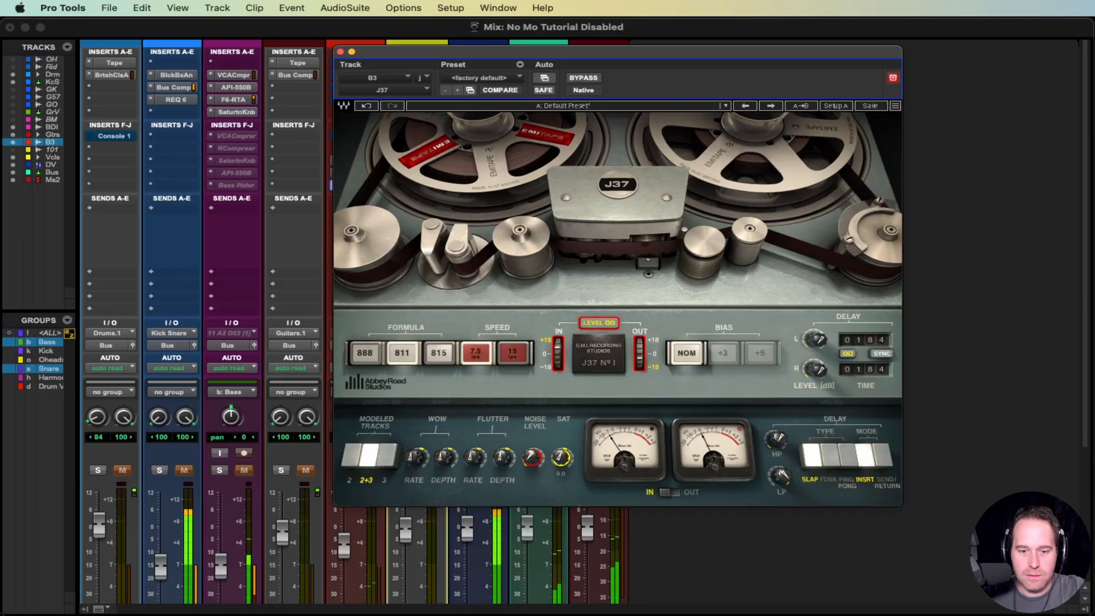
{"action": "left_click_drag", "start_coordinate": [561, 458], "coordinate": [562, 470]}
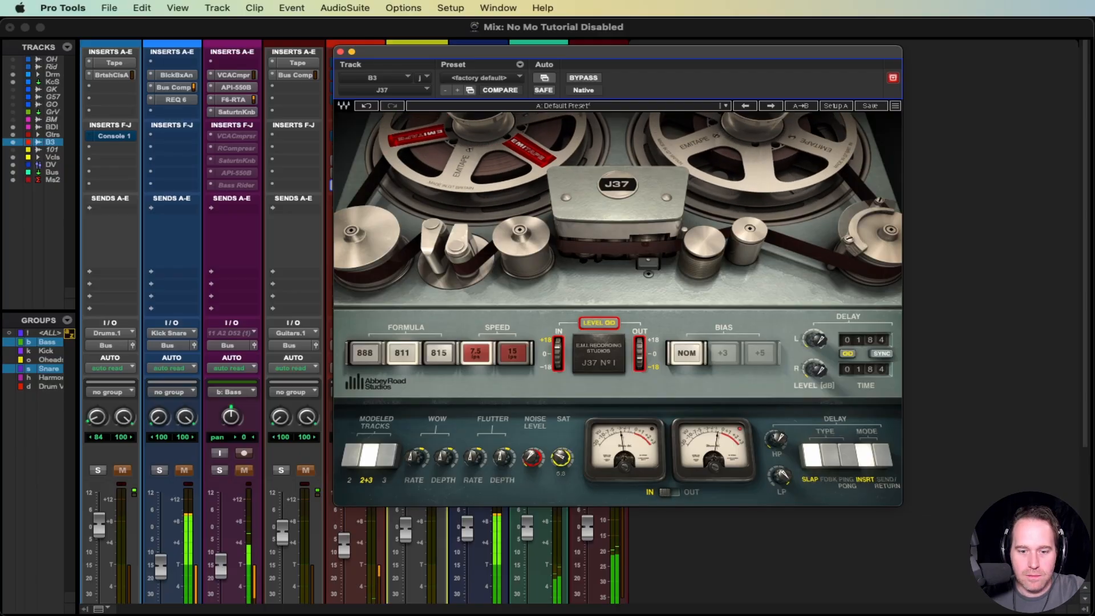
{"action": "left_click_drag", "start_coordinate": [564, 461], "coordinate": [563, 463]}
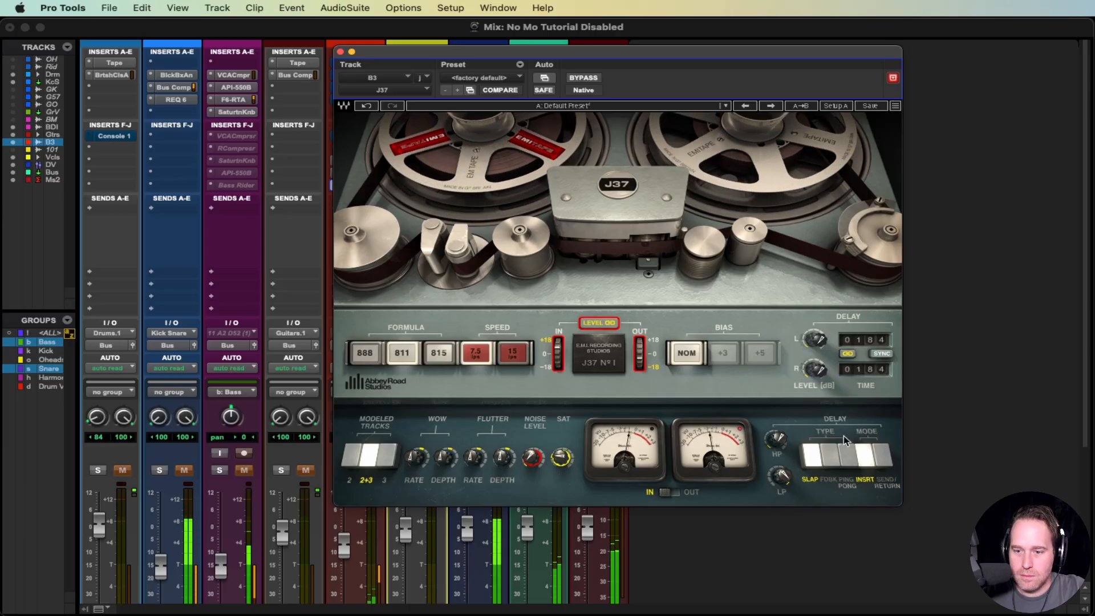
Sync the J37 delay to tempo and adjust its left delay level, closing the plug-in when finished.
{"action": "left_click", "coordinate": [881, 353]}
{"action": "left_click", "coordinate": [815, 341]}
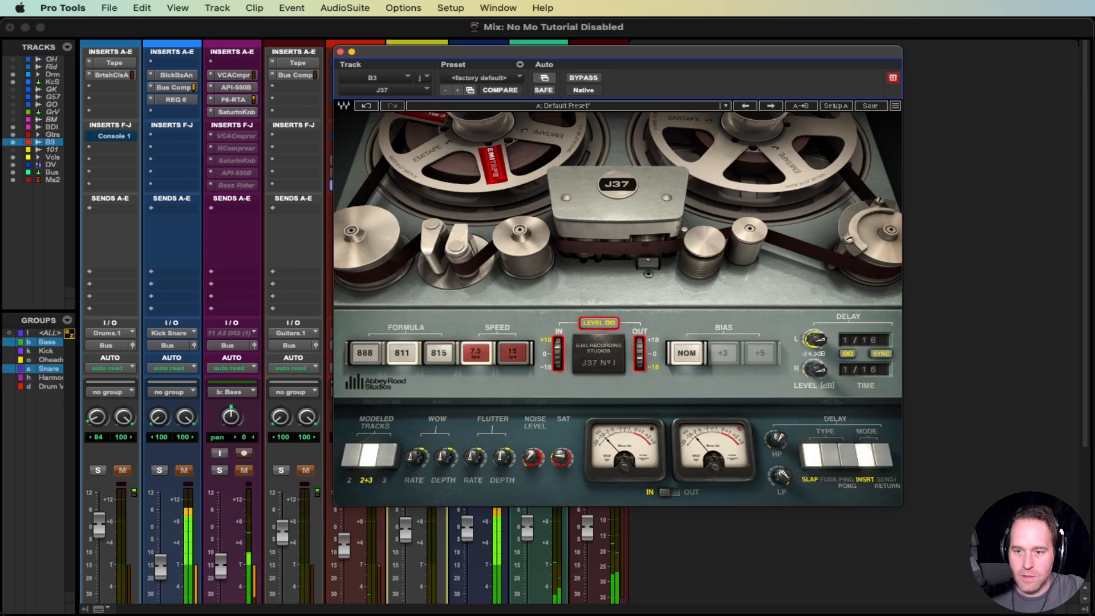
{"action": "left_click_drag", "start_coordinate": [818, 341], "coordinate": [818, 338]}
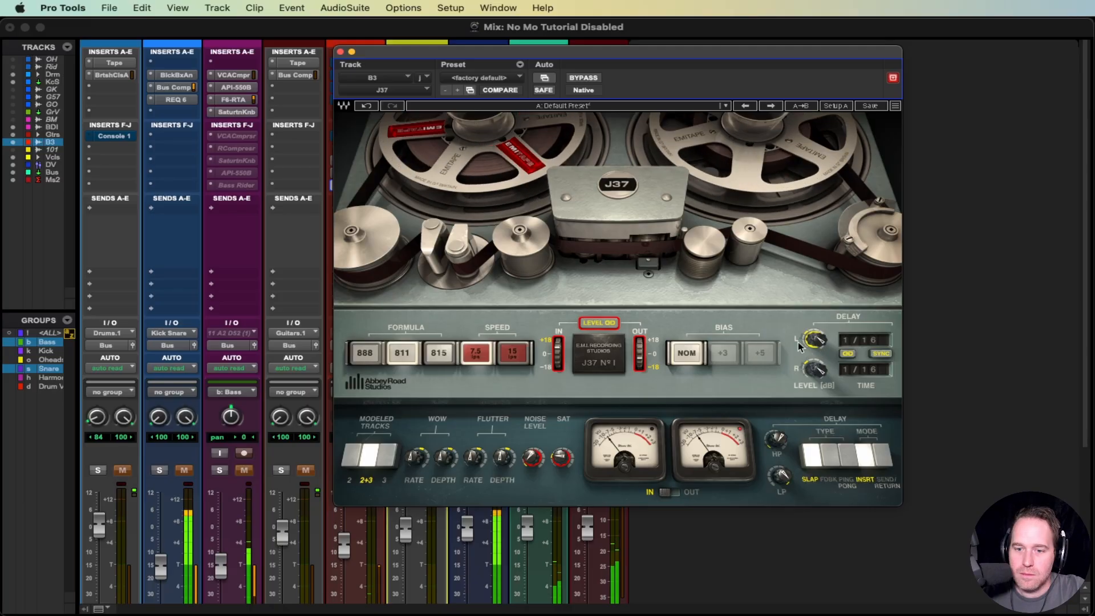
{"action": "left_click", "coordinate": [341, 52]}
{"action": "scroll", "coordinate": [547, 536], "scroll_direction": "down", "scroll_amount": 1}
{"action": "scroll", "coordinate": [416, 486], "scroll_direction": "up", "scroll_amount": 1}
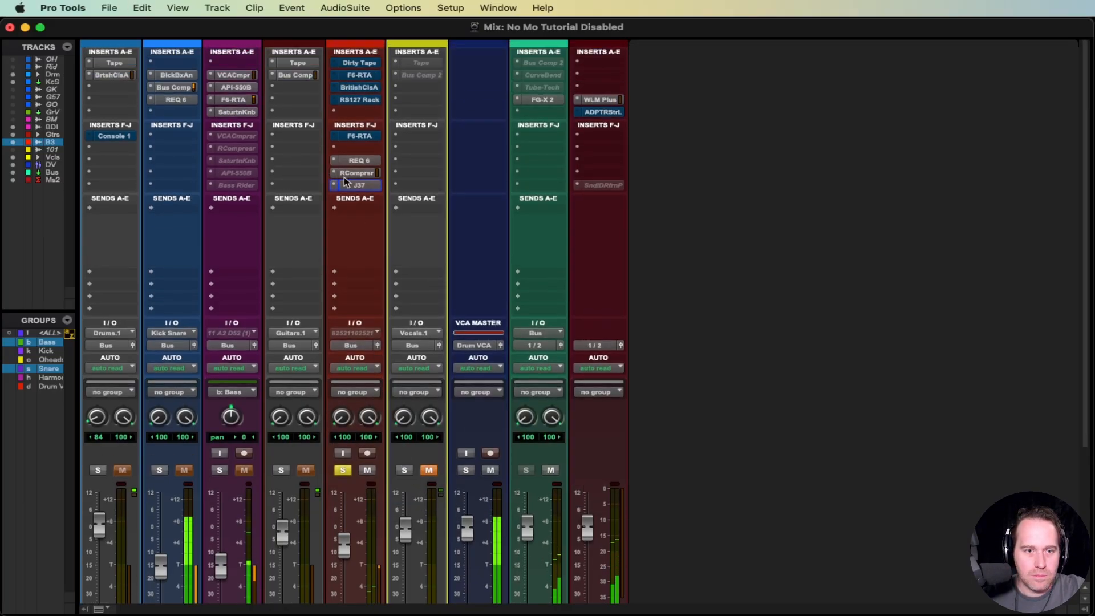
Unsolo B3 to hear it in the full mix with its fader raised slightly, and solo it again.
{"action": "left_click", "coordinate": [343, 472]}
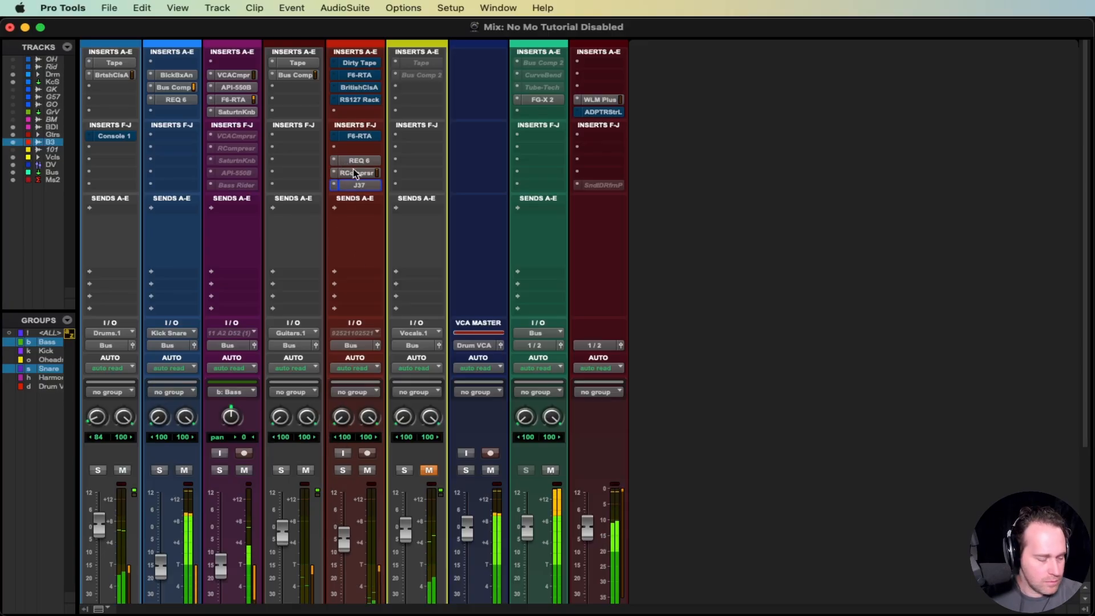
{"action": "left_click", "coordinate": [343, 470]}
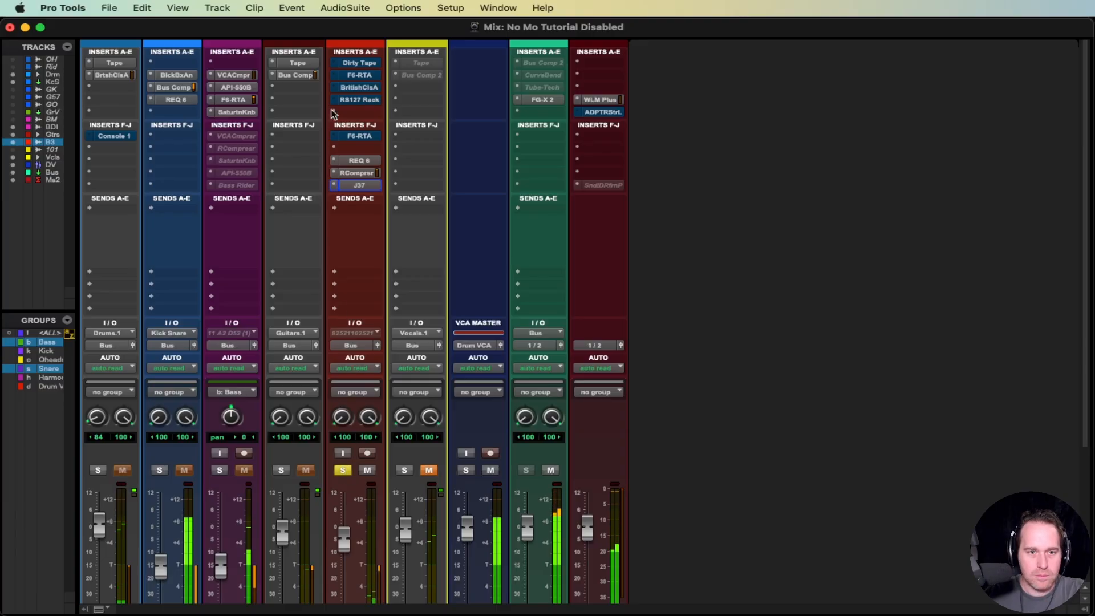
Move REQ 6 and RCompressor up one insert slot on B3, and adjust REQ band 2 to about -6.6 dB at 388 Hz.
{"action": "left_click_drag", "start_coordinate": [348, 161], "coordinate": [348, 161]}
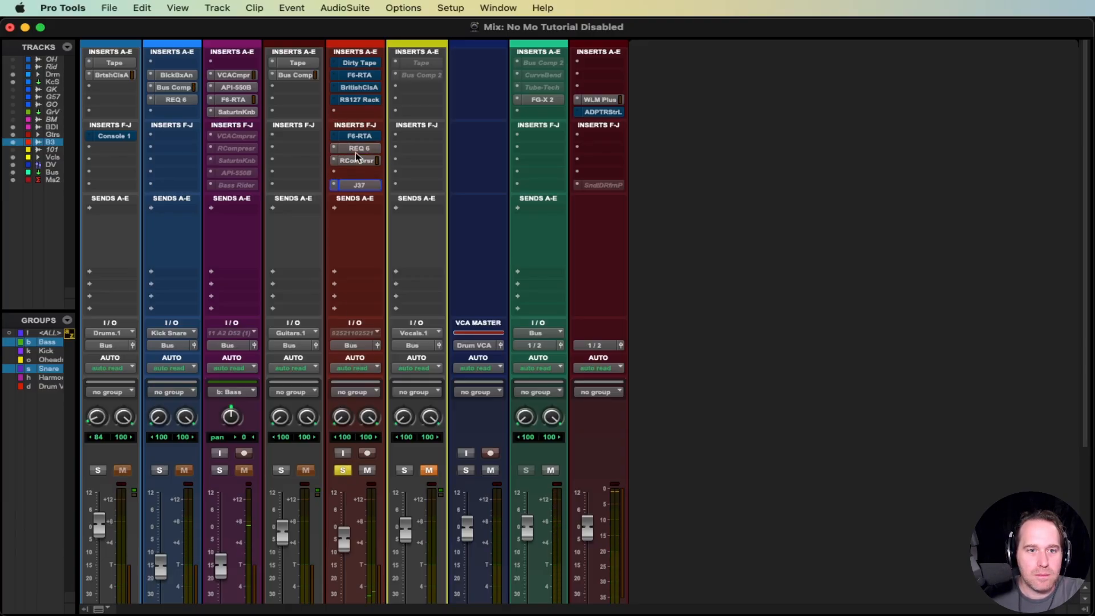
{"action": "left_click", "coordinate": [358, 148]}
{"action": "left_click_drag", "start_coordinate": [520, 302], "coordinate": [523, 273]}
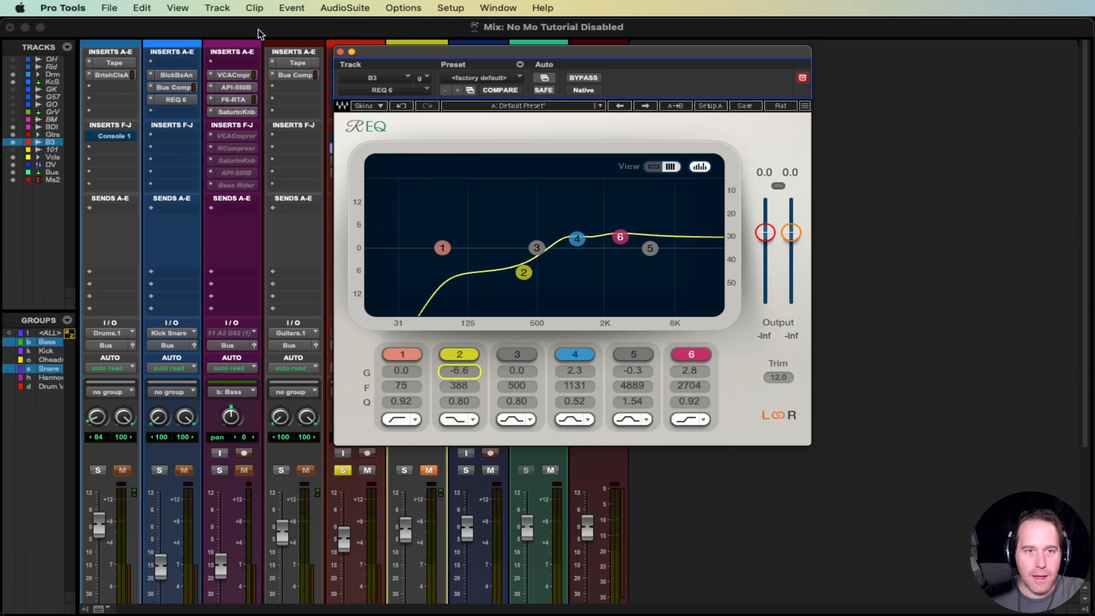
{"action": "left_click", "coordinate": [341, 52]}
Insert the stereo Abbey Road RS127 Rack EQ after the J37 in B3's last insert slot.
{"action": "left_click", "coordinate": [341, 185]}
{"action": "mouse_move", "coordinate": [382, 187]}
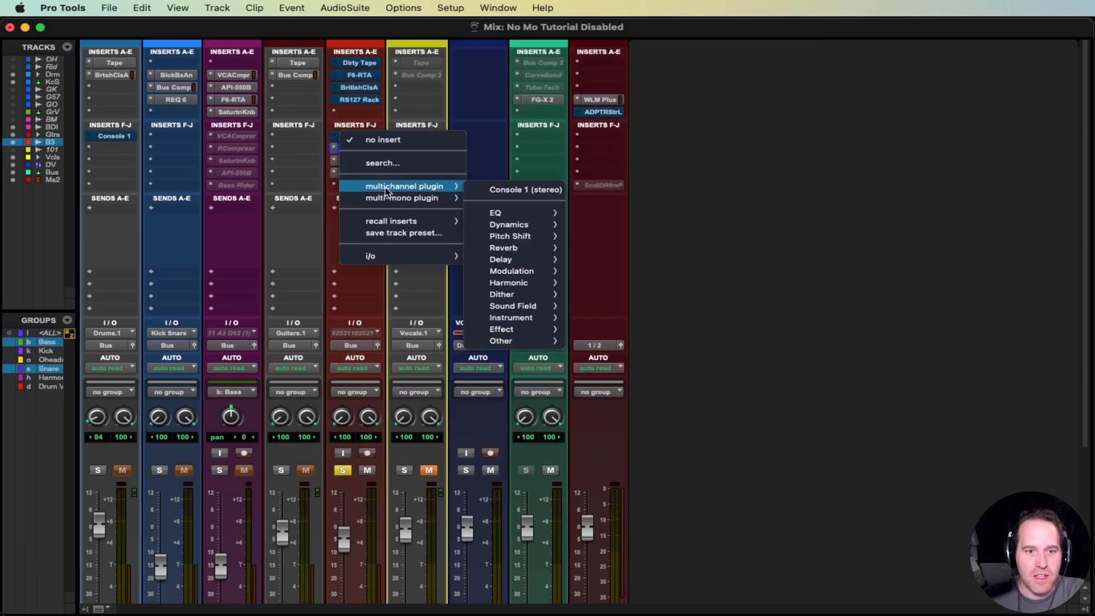
{"action": "mouse_move", "coordinate": [542, 214]}
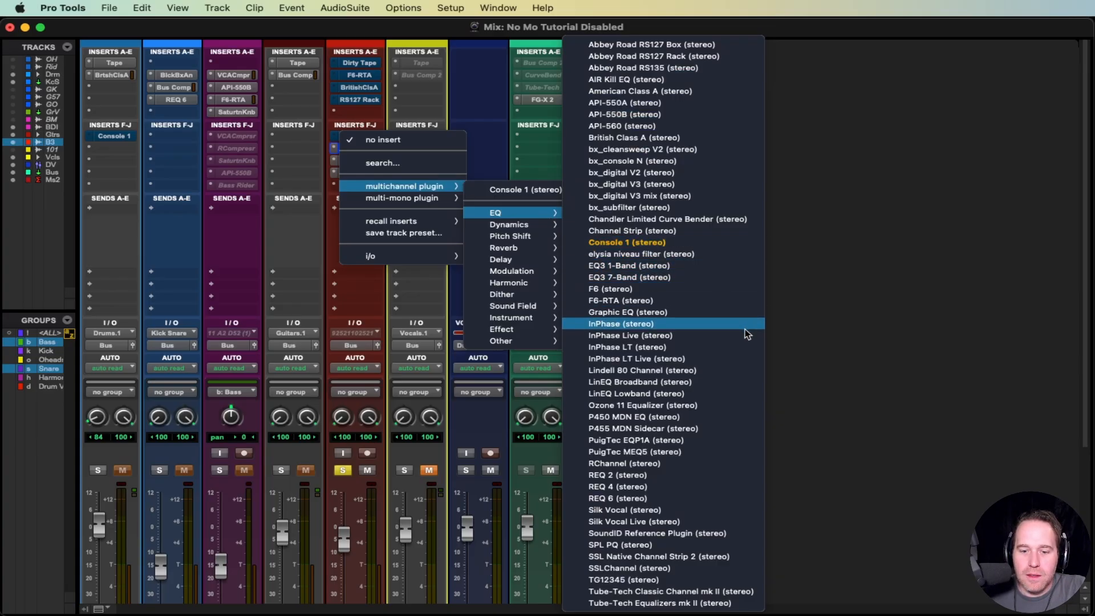
{"action": "left_click", "coordinate": [662, 58]}
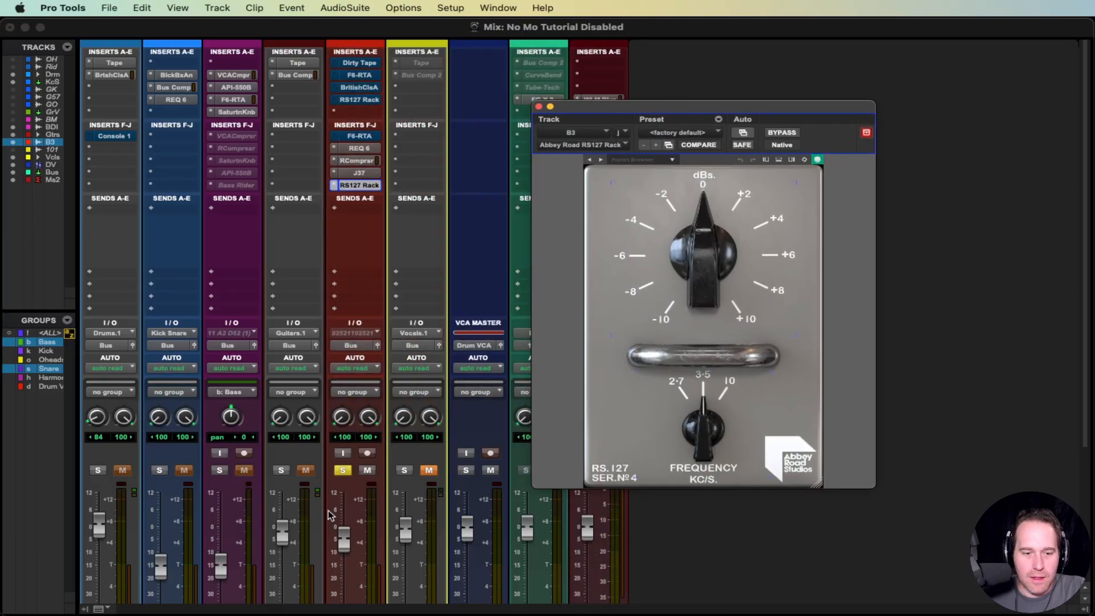
Unsolo B3 and set the RS127 Rack to +6 dB during playback, auditioning 2.7 kHz before choosing 3.5 kHz.
{"action": "left_click", "coordinate": [342, 469]}
{"action": "left_click_drag", "start_coordinate": [703, 430], "coordinate": [703, 447]}
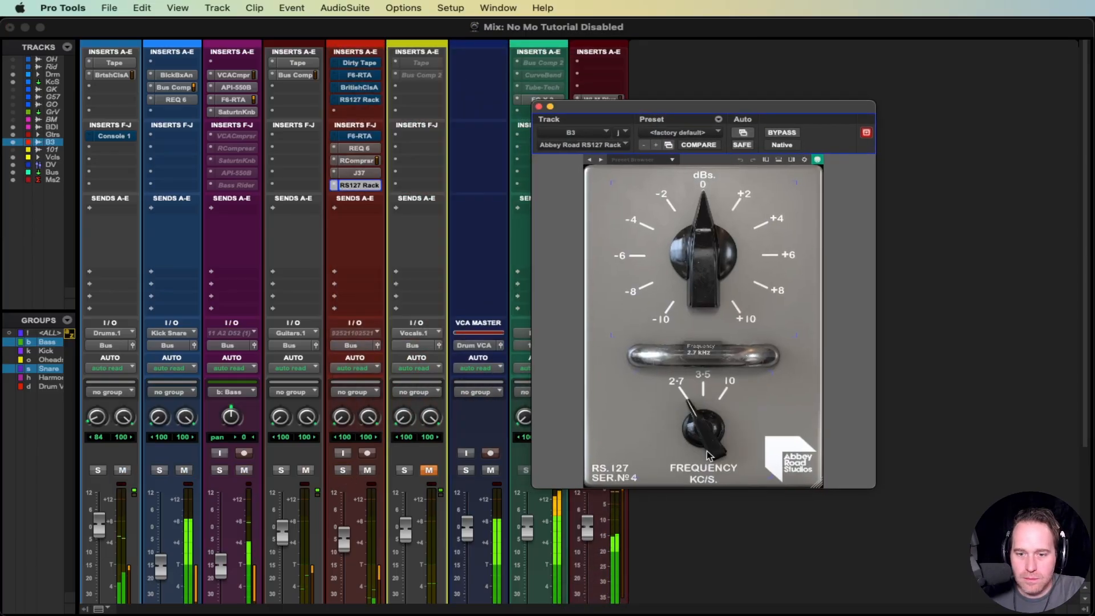
{"action": "left_click_drag", "start_coordinate": [712, 293], "coordinate": [701, 262]}
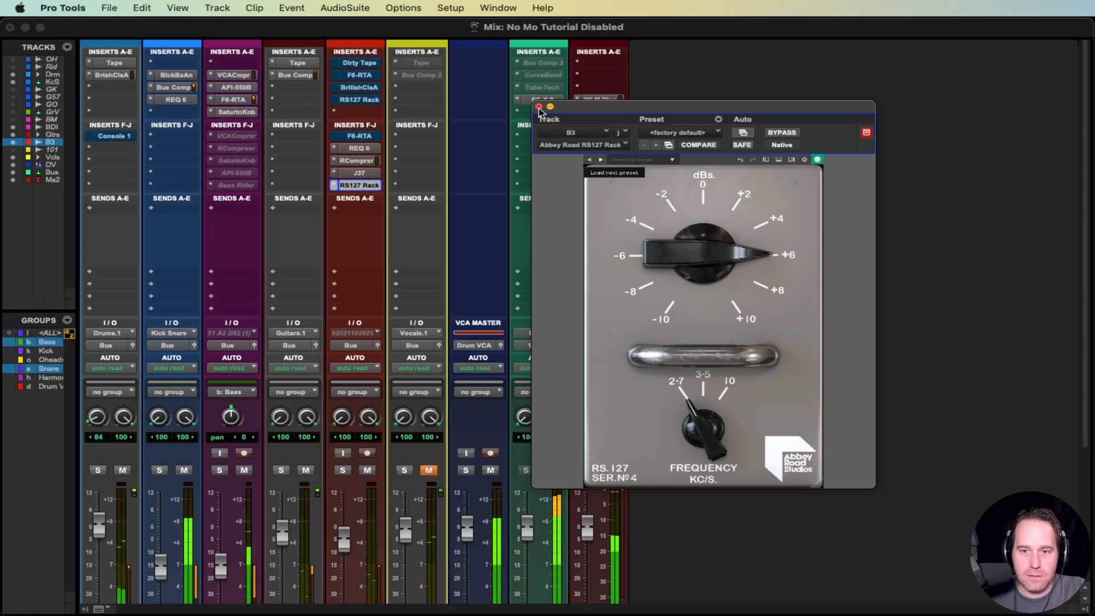
{"action": "left_click", "coordinate": [706, 387]}
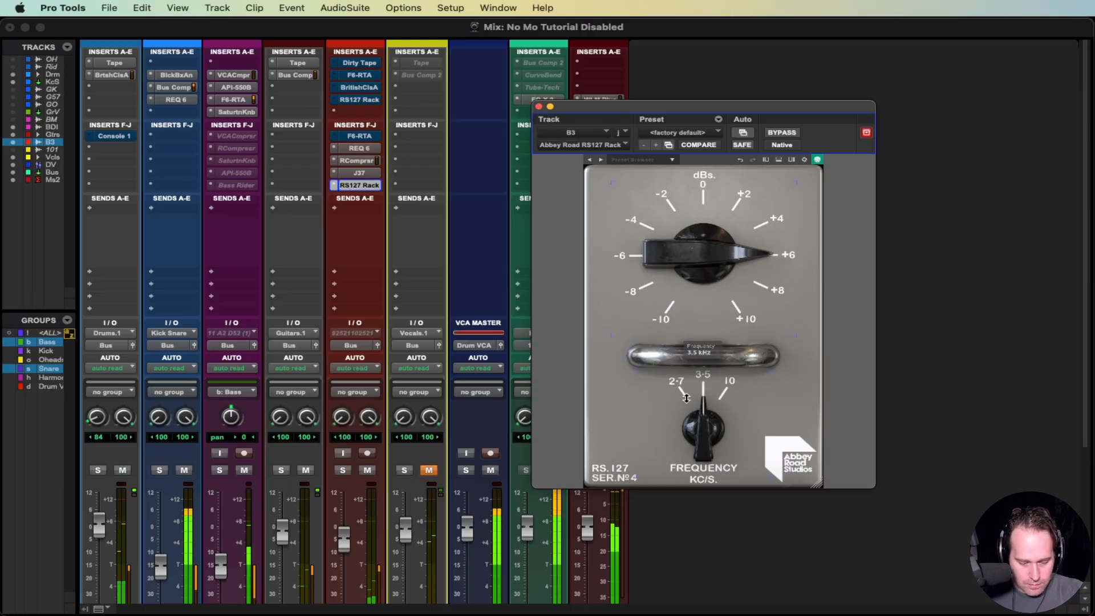
Adjust the J37 output level on B3 while the full mix plays, and close the plug-in.
{"action": "left_click", "coordinate": [357, 173]}
{"action": "left_click_drag", "start_coordinate": [838, 423], "coordinate": [838, 411]}
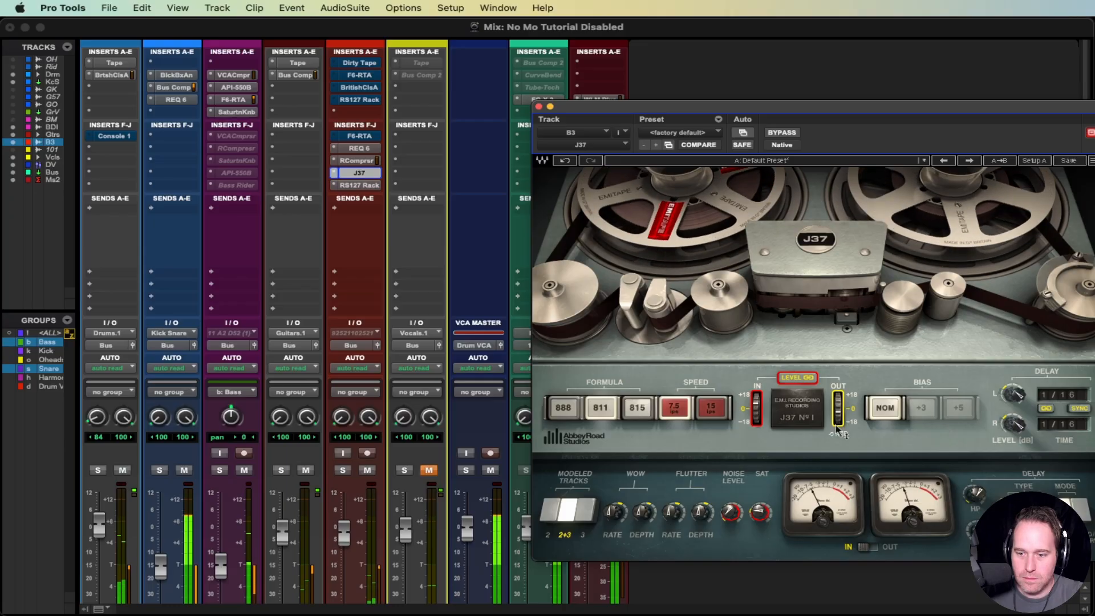
{"action": "left_click", "coordinate": [538, 108]}
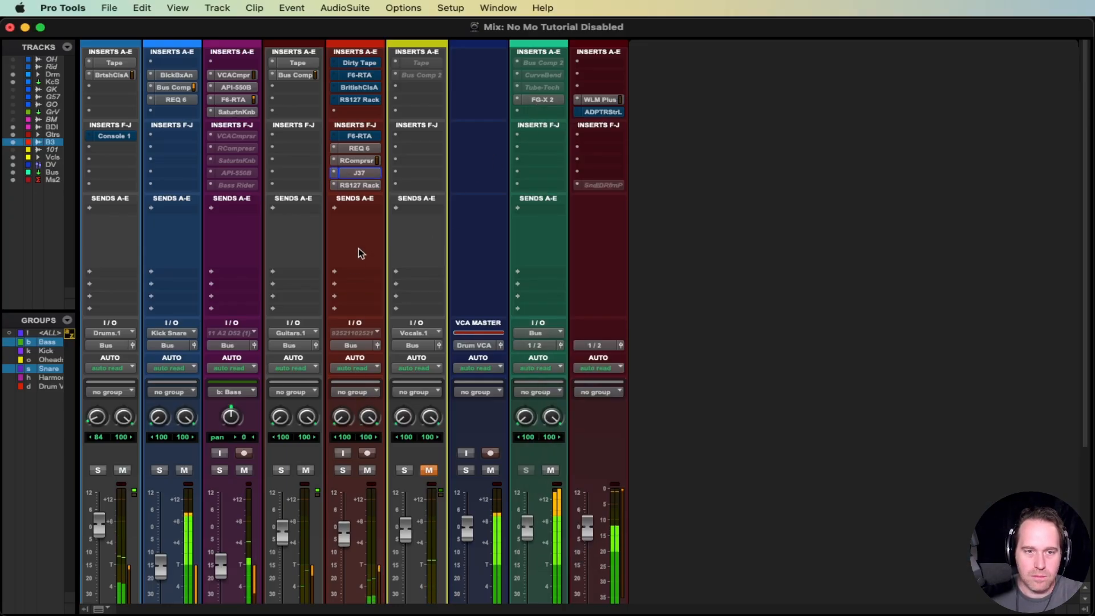
Review the RS127 Rack on B3 and follow playback into the B3 clip in the Edit window before returning to the mixer.
{"action": "left_click", "coordinate": [356, 185]}
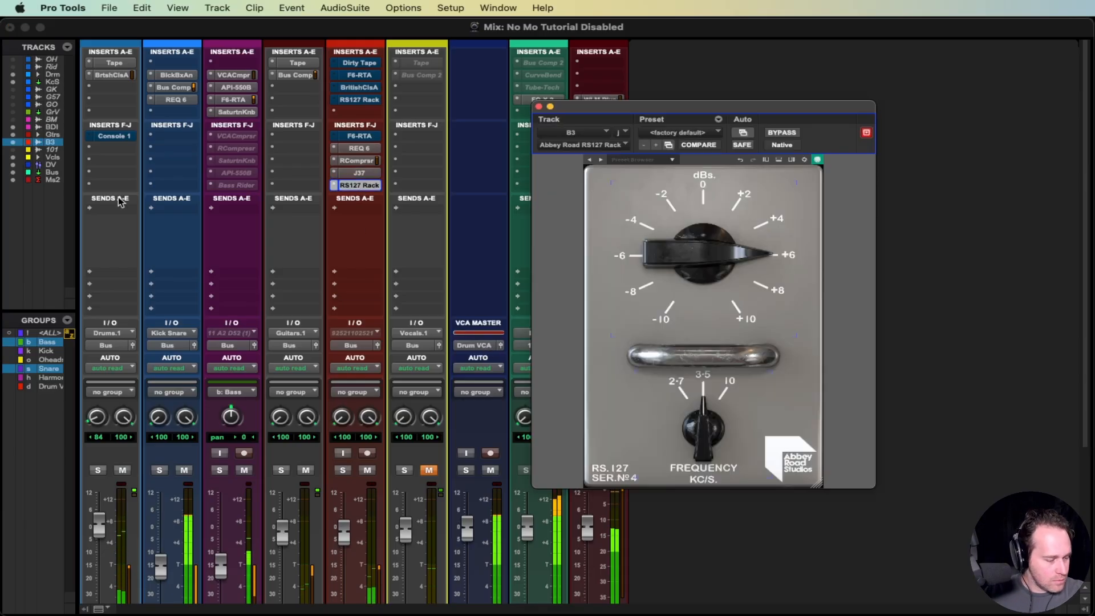
{"action": "key", "text": "super+equal"}
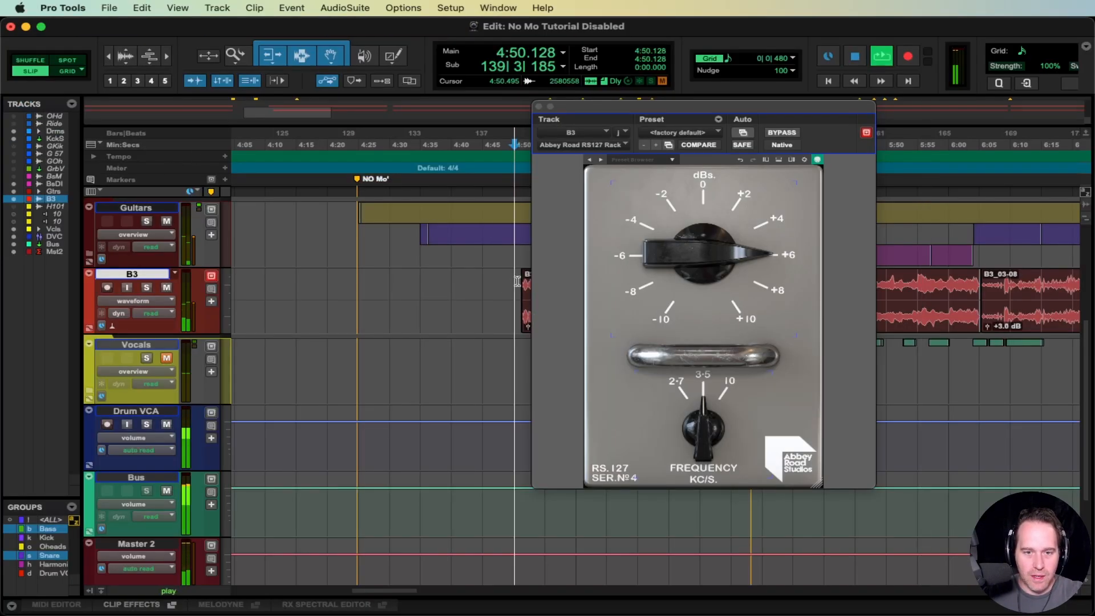
{"action": "left_click", "coordinate": [538, 107]}
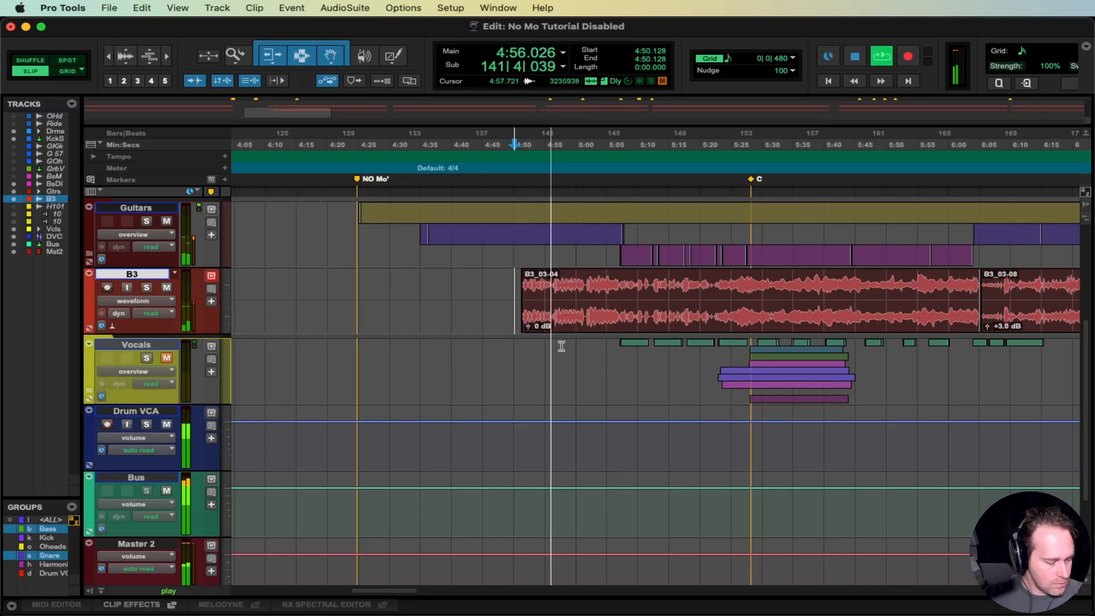
{"action": "key", "text": "super+equal"}
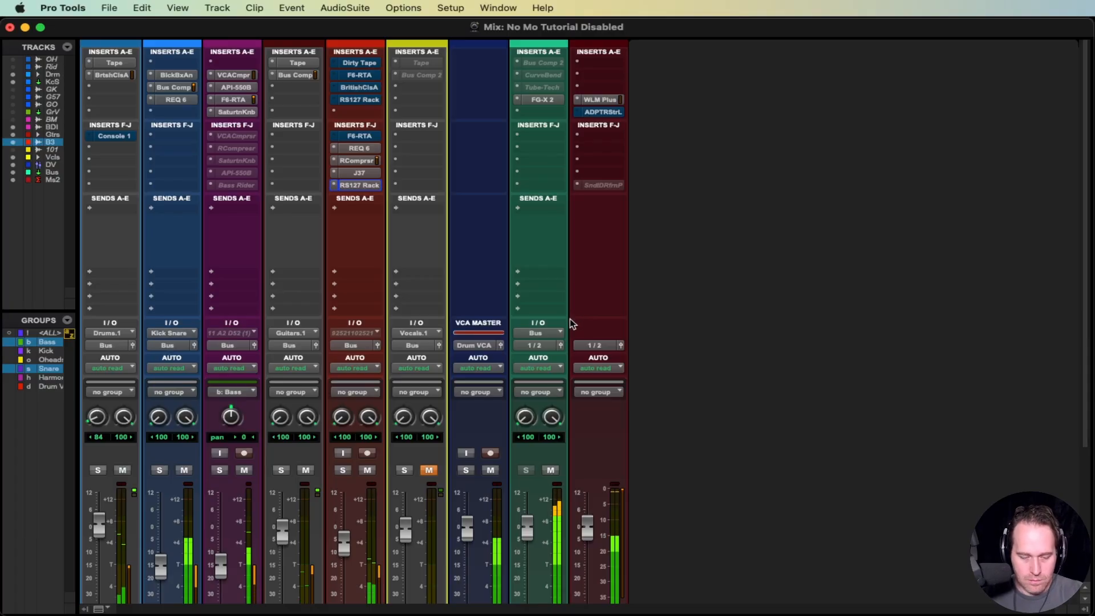
Set the ratio of B3's RCompressor to about 3.
{"action": "left_click", "coordinate": [361, 172]}
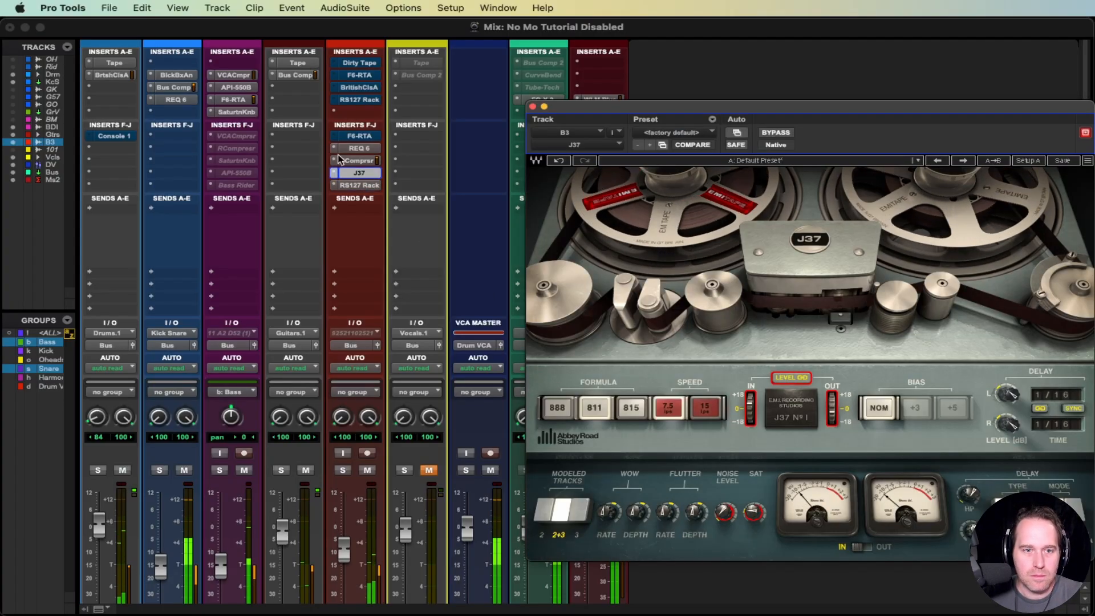
{"action": "left_click", "coordinate": [355, 162]}
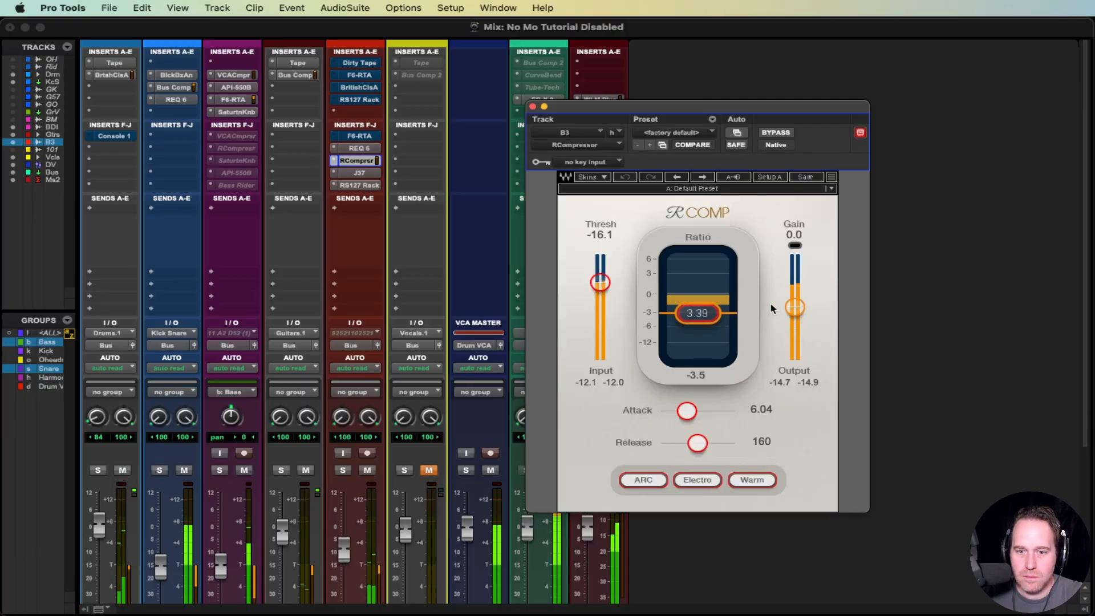
{"action": "left_click_drag", "start_coordinate": [689, 320], "coordinate": [691, 316]}
{"action": "left_click", "coordinate": [690, 312]}
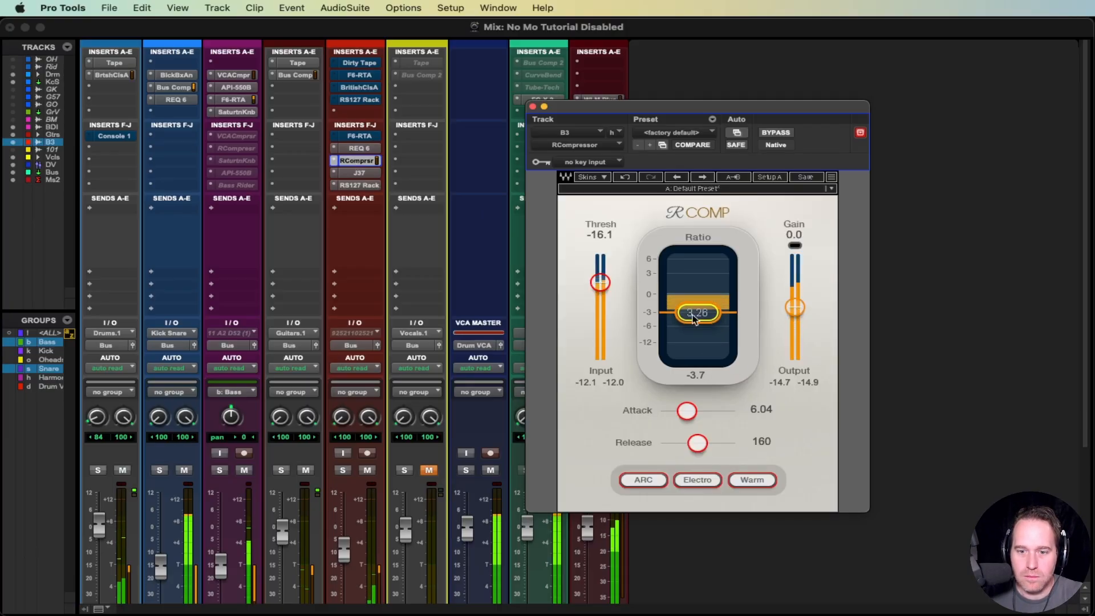
{"action": "type", "text": "3"}
{"action": "key", "text": "Return"}
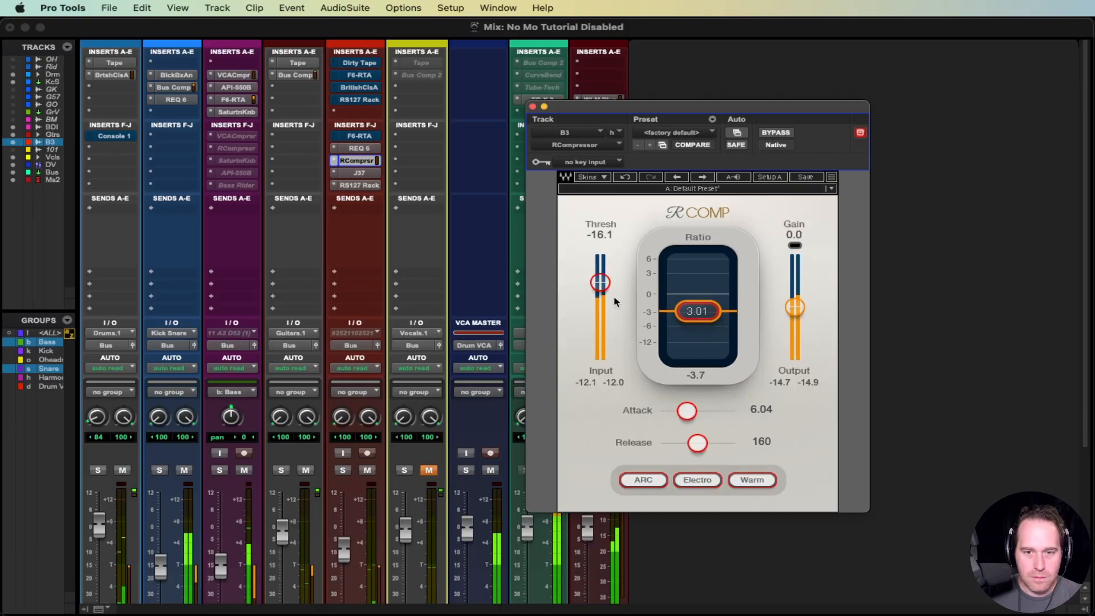
Lower the RCompressor threshold to -22.5, raise its gain to 3.0, and close the plug-in.
{"action": "left_click_drag", "start_coordinate": [599, 289], "coordinate": [600, 297]}
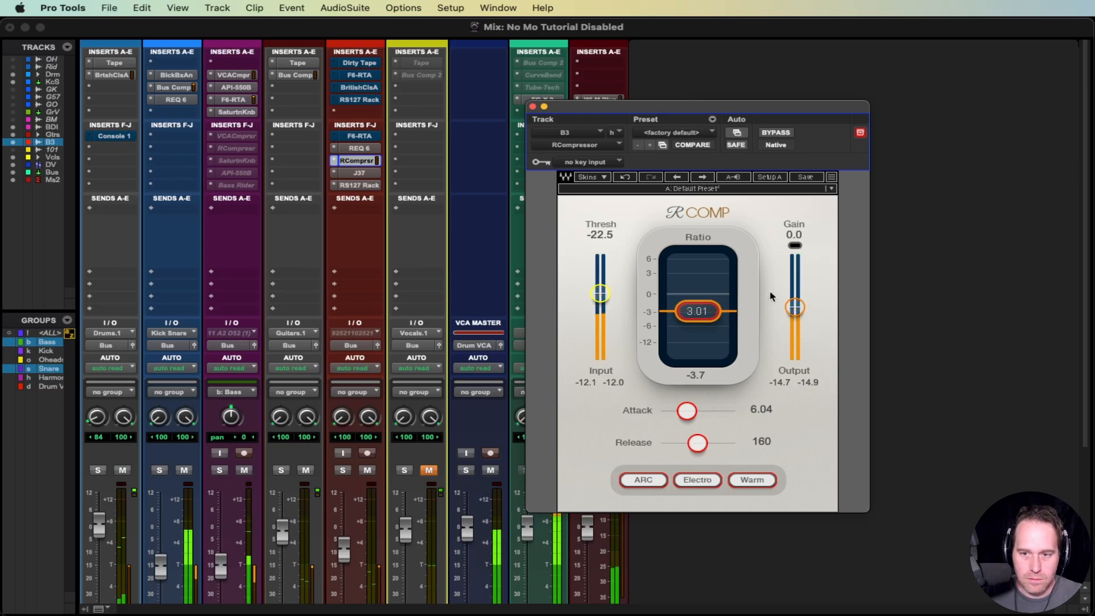
{"action": "left_click_drag", "start_coordinate": [794, 307], "coordinate": [794, 301]}
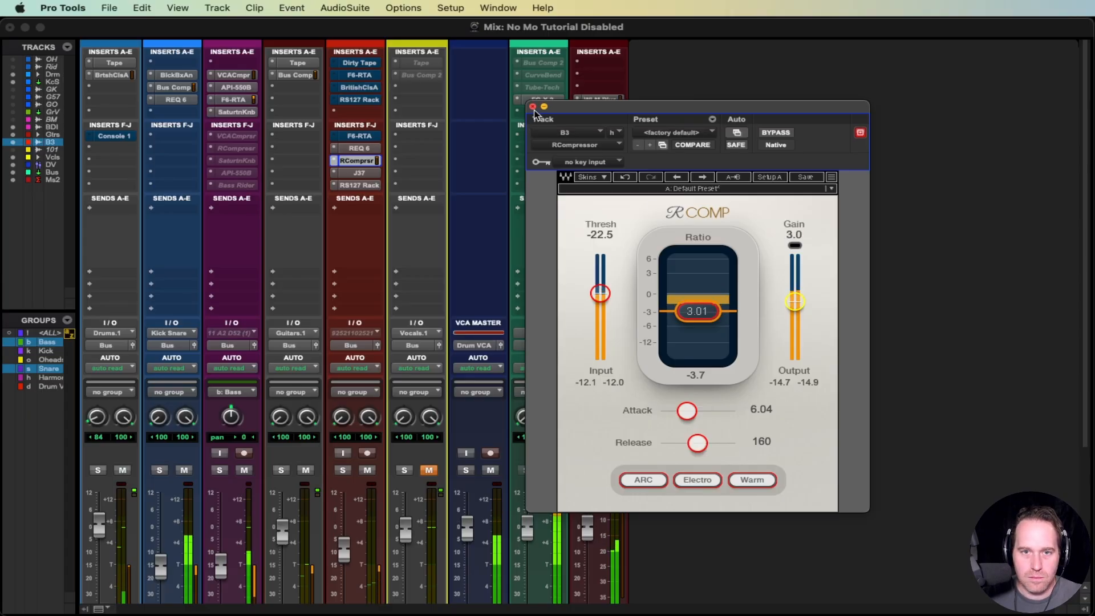
{"action": "left_click", "coordinate": [533, 106]}
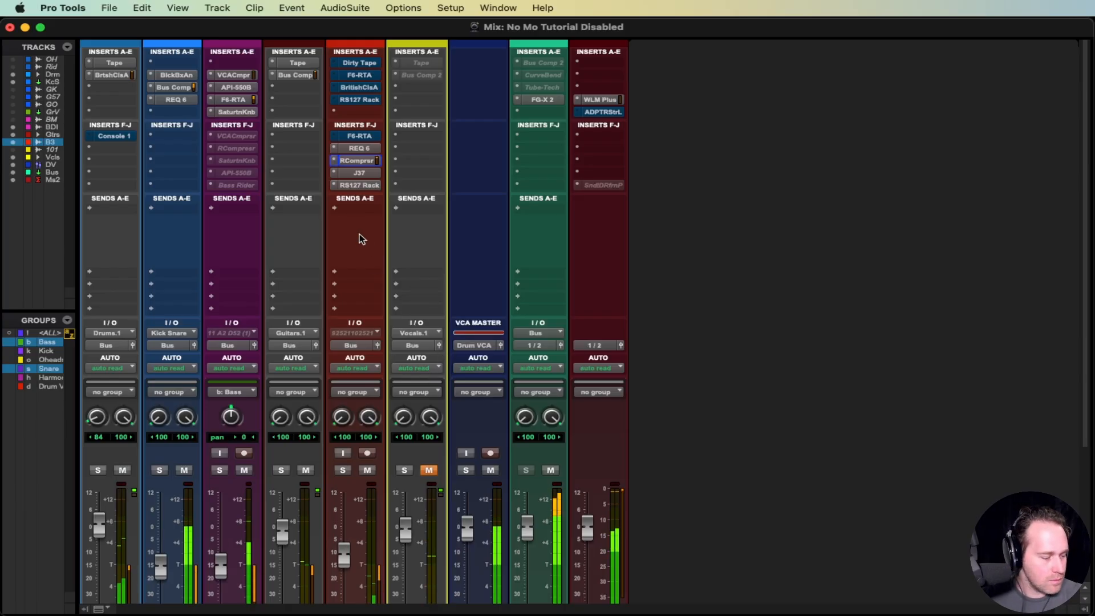
Solo B3 from the Edit window, listen briefly, stop playback and return to the mixer.
{"action": "key", "text": "super+equal"}
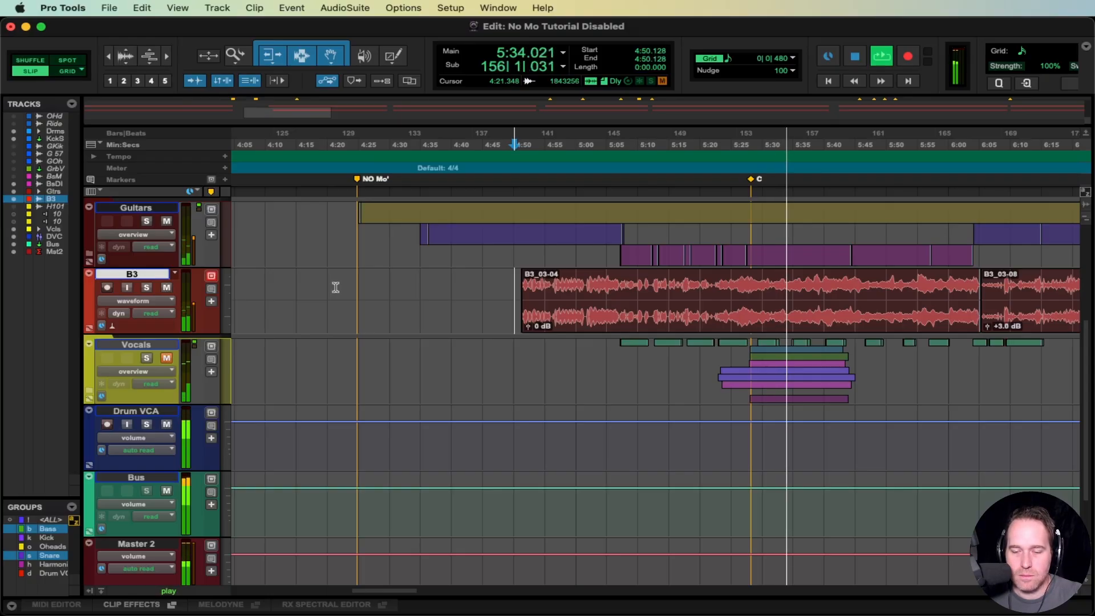
{"action": "left_click", "coordinate": [150, 287]}
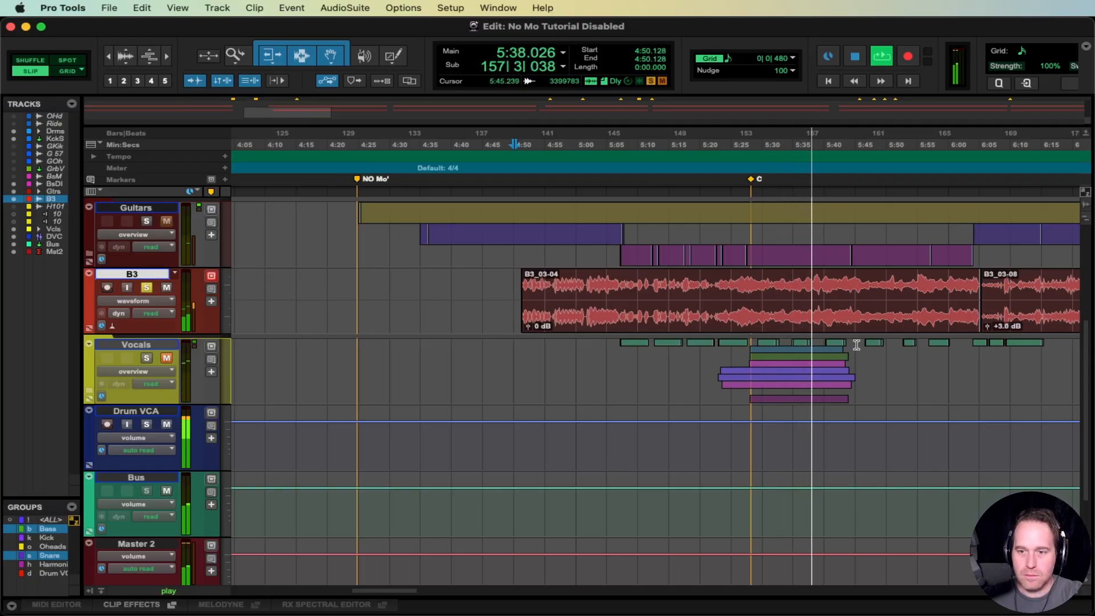
{"action": "key", "text": "space"}
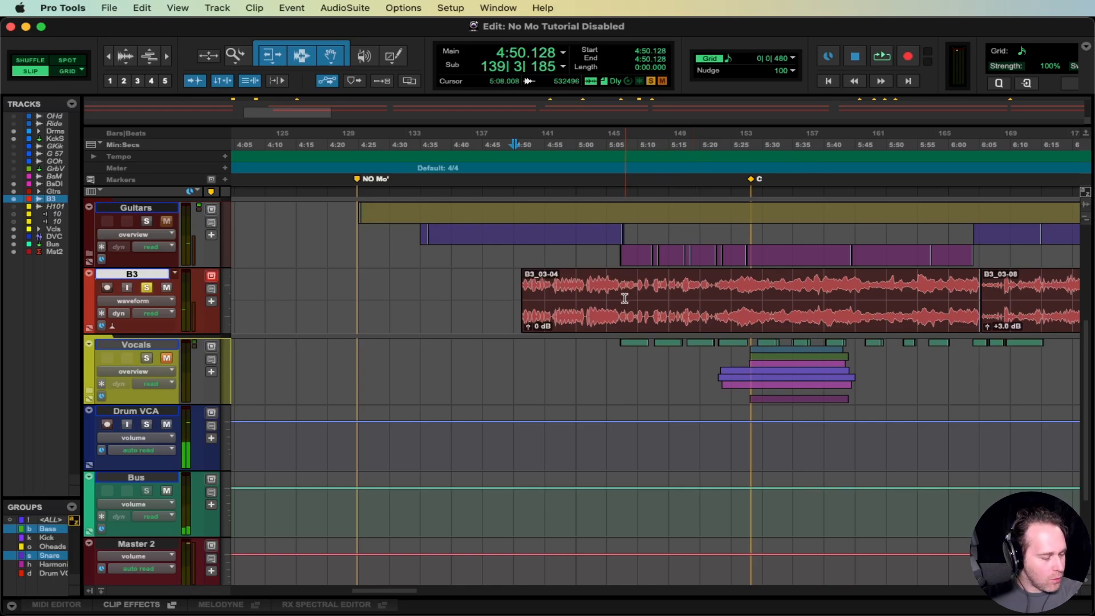
{"action": "key", "text": "super+equal"}
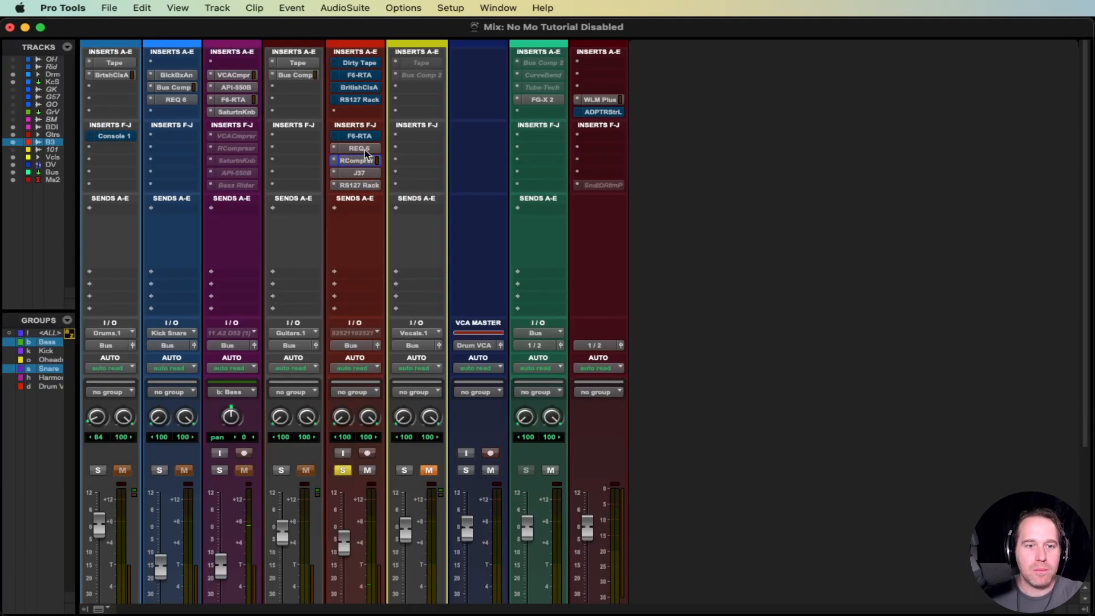
Bypass B3's REQ 6, RCompressor, J37 and last RS127 Rack, reactivate the original Dirty Tape, F6-RTA, British Class A and RS127 chain, and start playback.
{"action": "left_click", "coordinate": [359, 173], "text": "super"}
{"action": "left_click", "coordinate": [359, 184], "text": "super"}
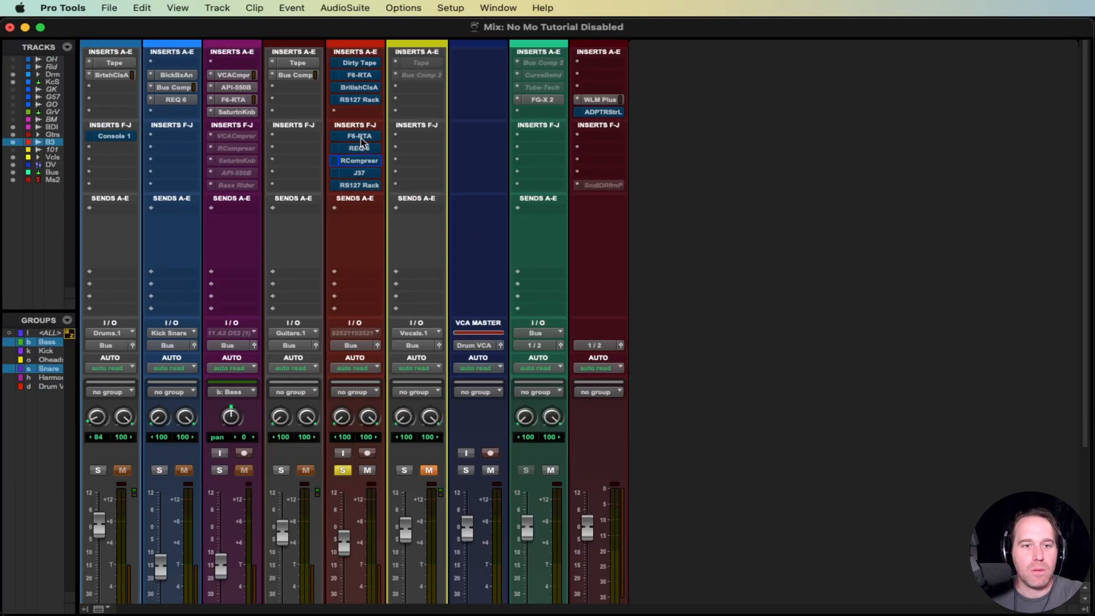
{"action": "left_click", "coordinate": [363, 101], "text": "super"}
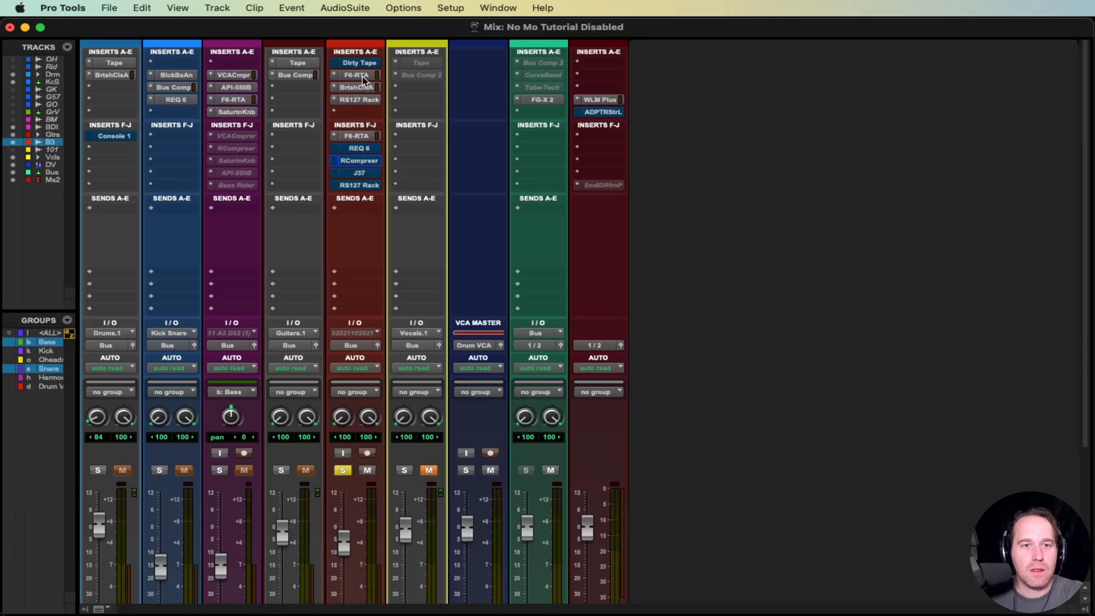
{"action": "key", "text": "space"}
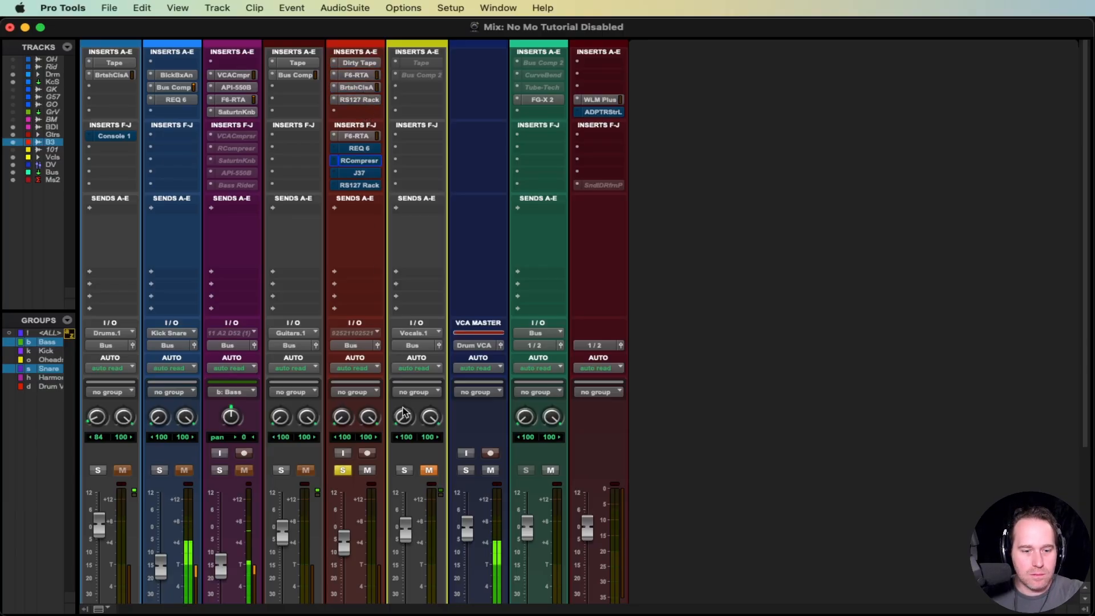
Unsolo B3 from the Edit window to hear the original chain in the full mix, stop playback and return to the mixer.
{"action": "key", "text": "super+equal"}
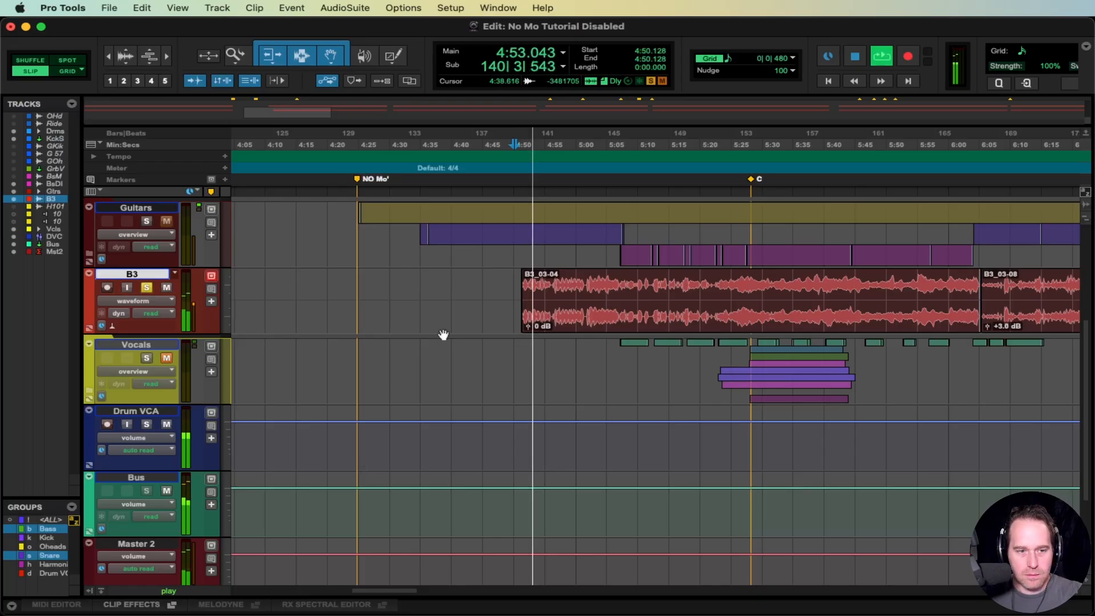
{"action": "left_click", "coordinate": [146, 287]}
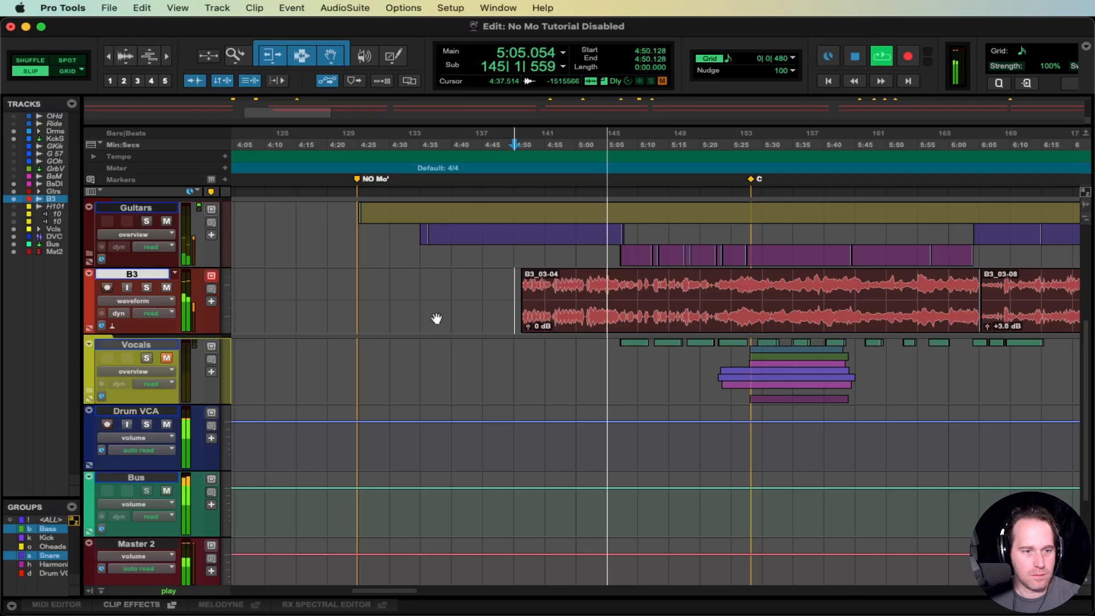
{"action": "key", "text": "space"}
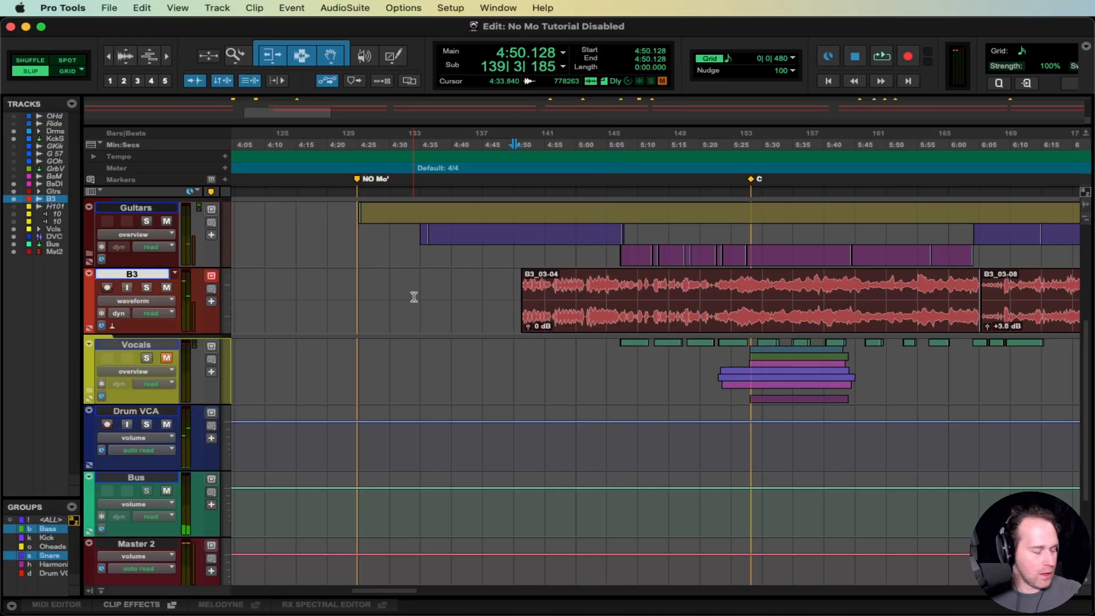
{"action": "key", "text": "super+equal"}
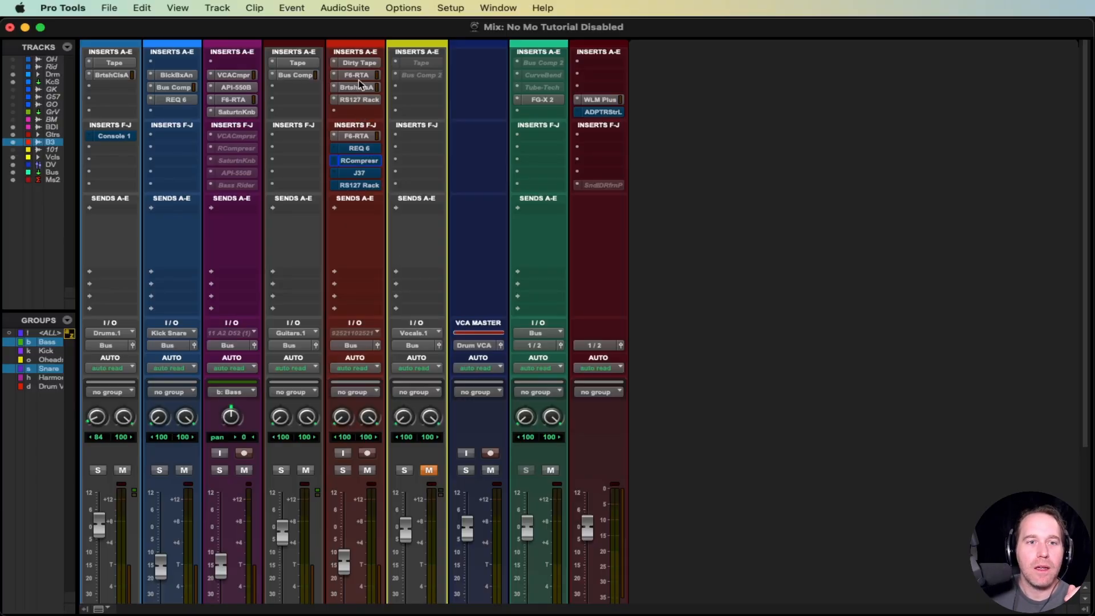
Review the settings of B3's Dirty Tape, F6-RTA, REQ 6, British Class A and RS127 Rack plug-ins, and view the mixer's track names and levels.
{"action": "left_click", "coordinate": [360, 62]}
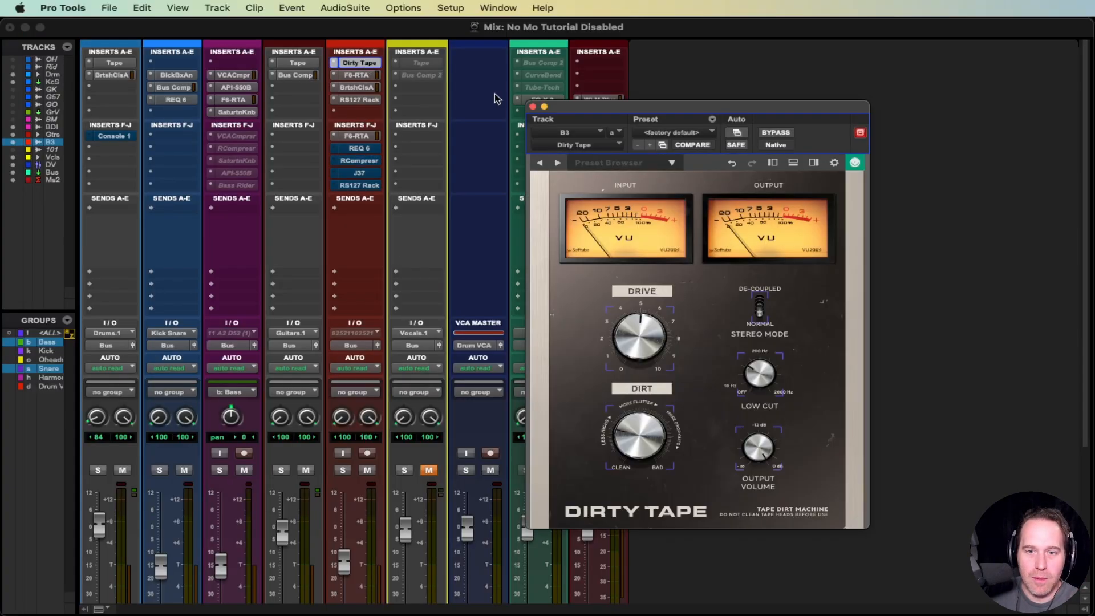
{"action": "left_click", "coordinate": [532, 107]}
{"action": "left_click", "coordinate": [357, 75]}
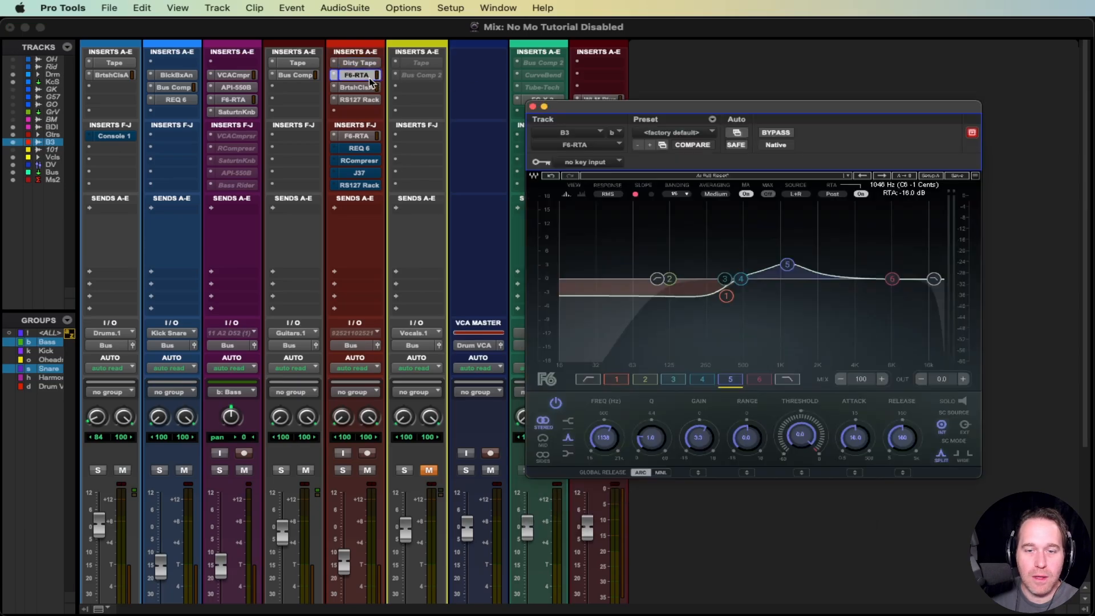
{"action": "left_click", "coordinate": [359, 148]}
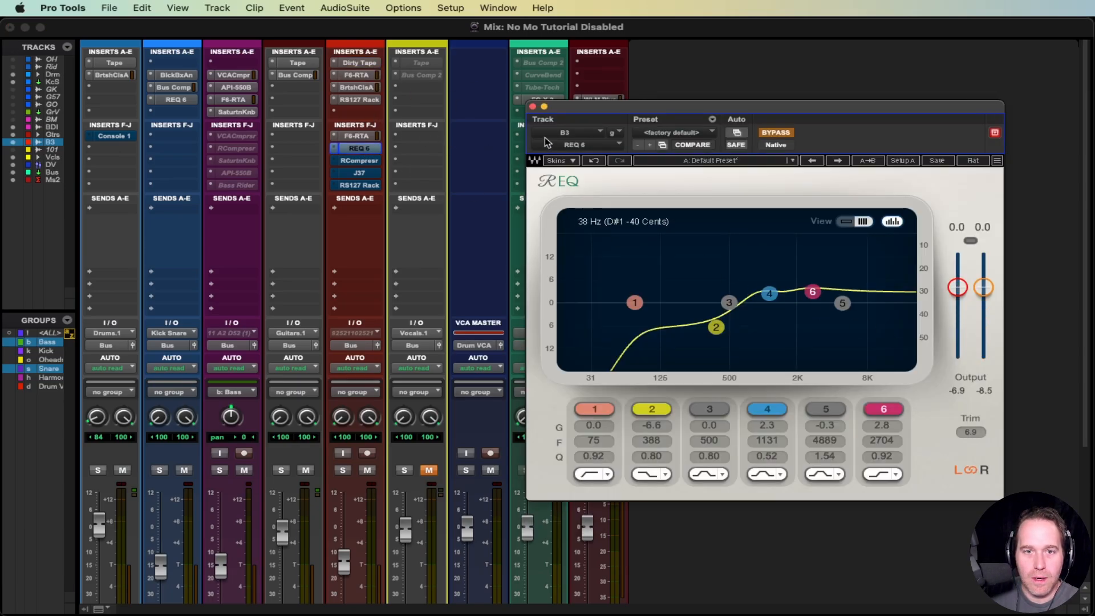
{"action": "left_click", "coordinate": [532, 106]}
{"action": "left_click", "coordinate": [344, 89]}
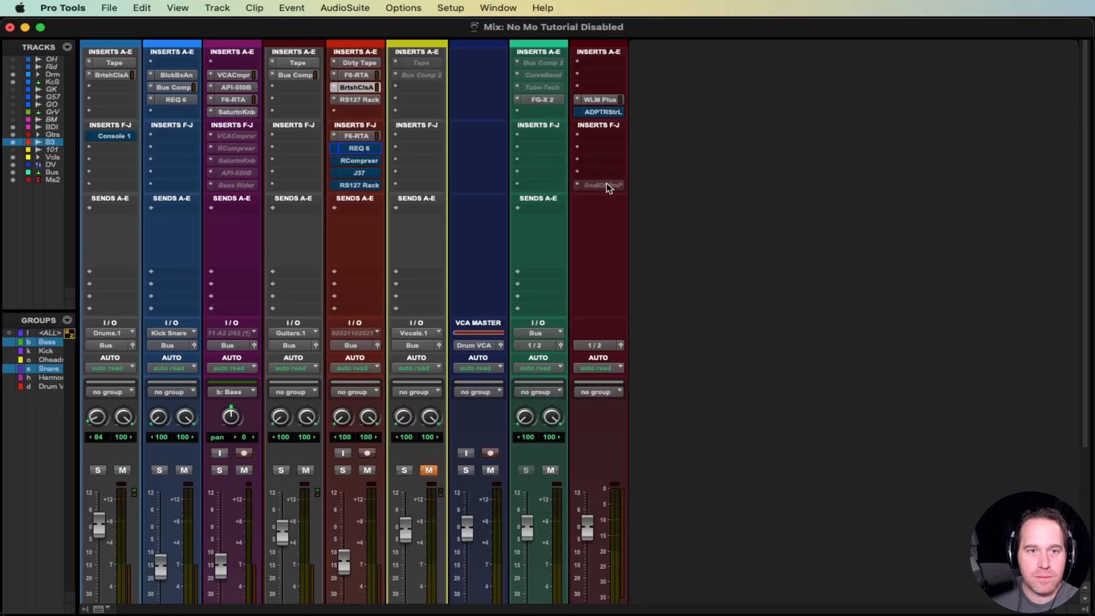
{"action": "mouse_move", "coordinate": [957, 225]}
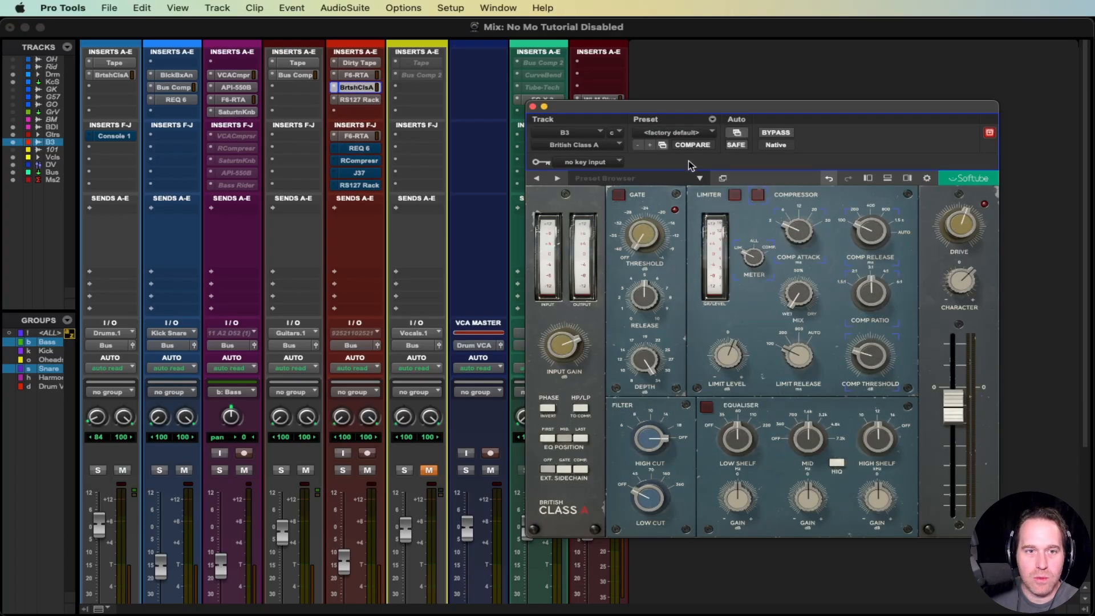
{"action": "left_click", "coordinate": [533, 107]}
{"action": "left_click", "coordinate": [359, 100]}
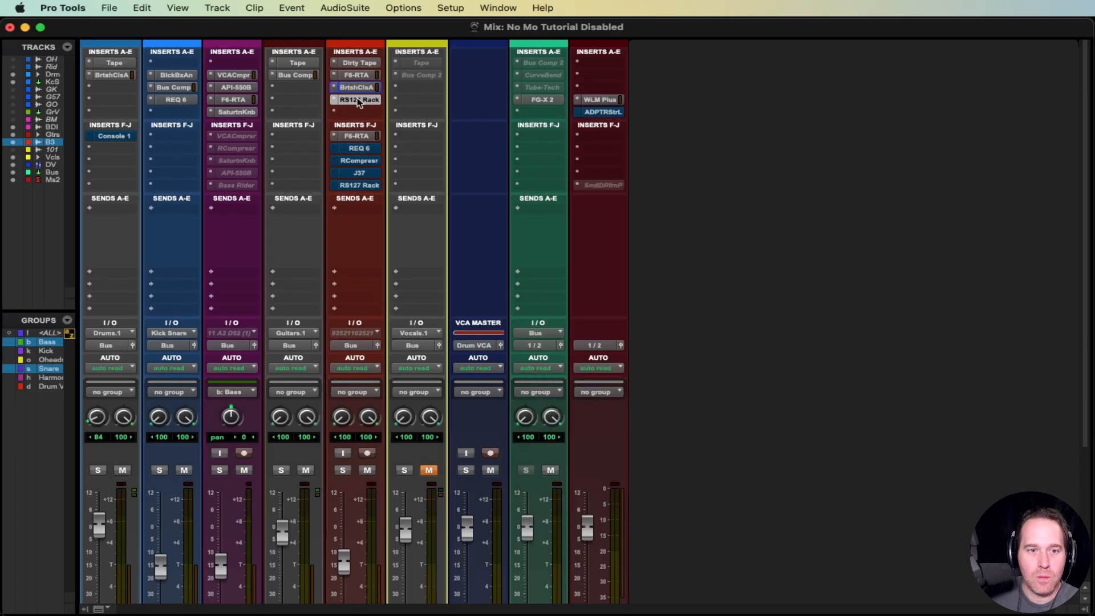
{"action": "left_click", "coordinate": [533, 107]}
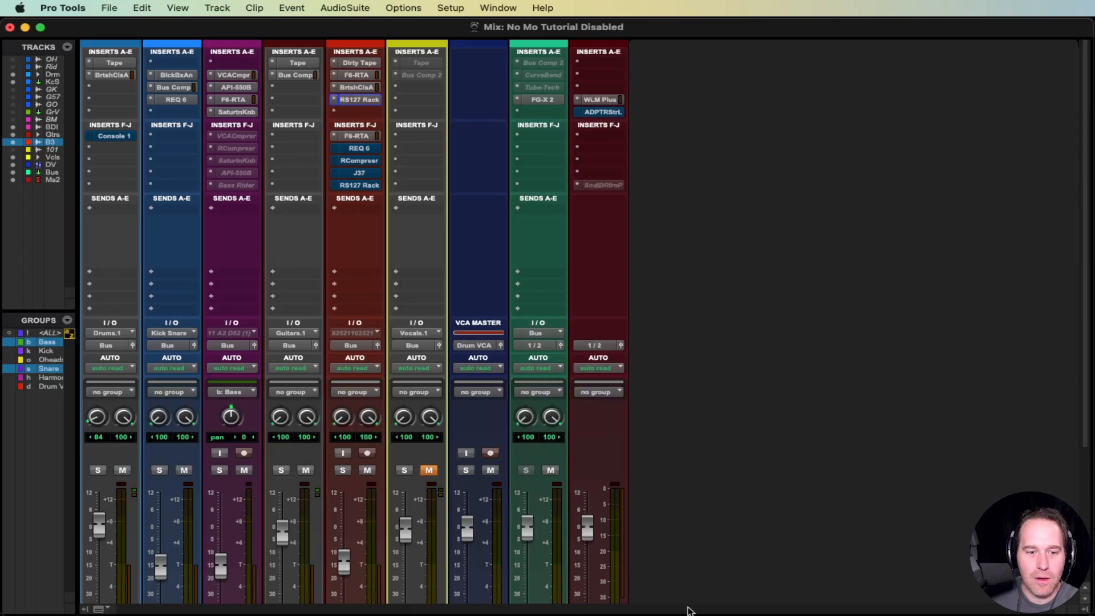
{"action": "scroll", "coordinate": [647, 444], "scroll_direction": "down", "scroll_amount": 5}
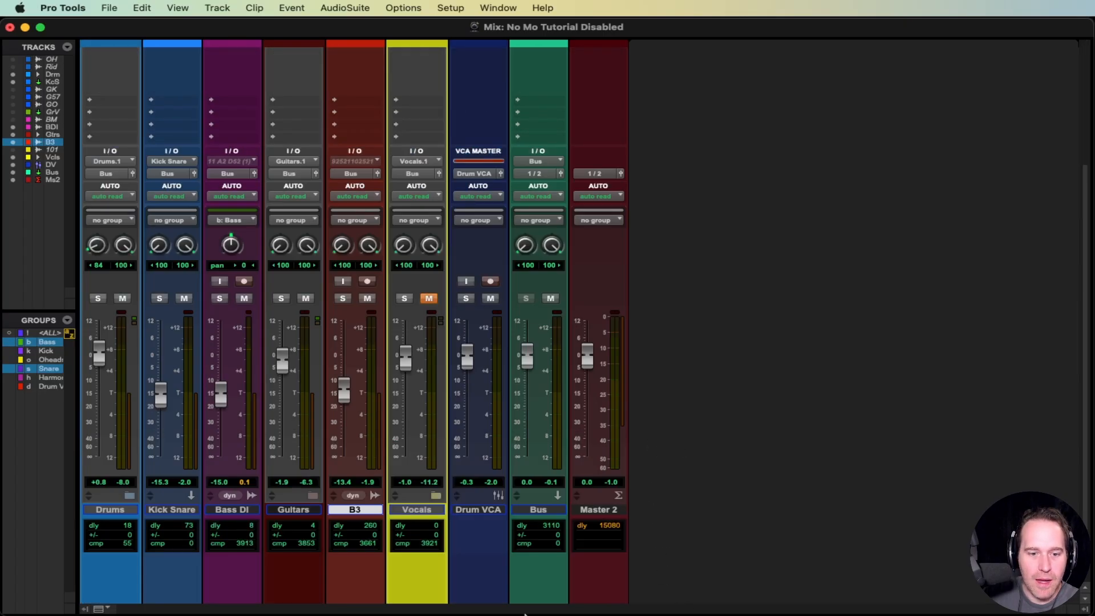